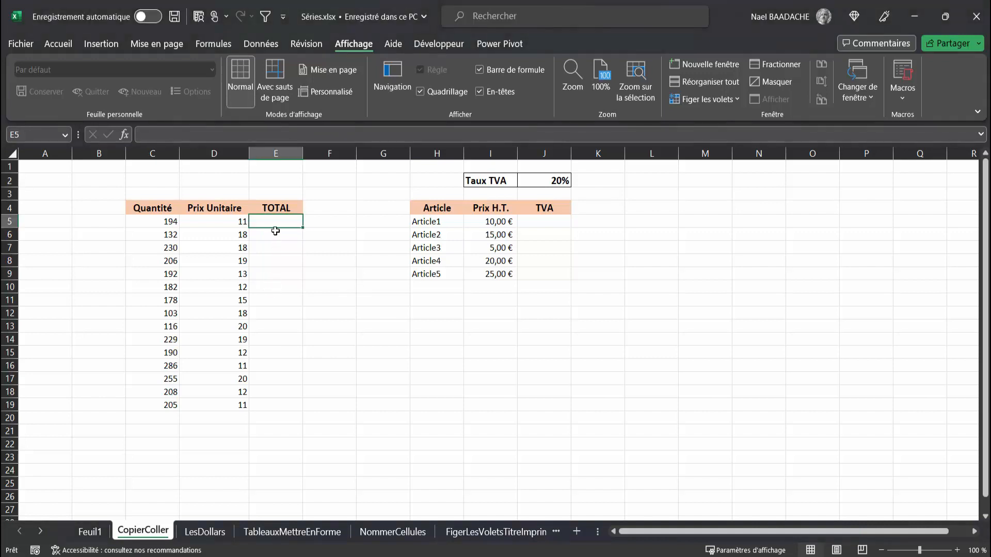
Start a formula in E5, the first cell of the TOTAL column.
{"action": "left_click_drag", "start_coordinate": [278, 221], "coordinate": [270, 405]}
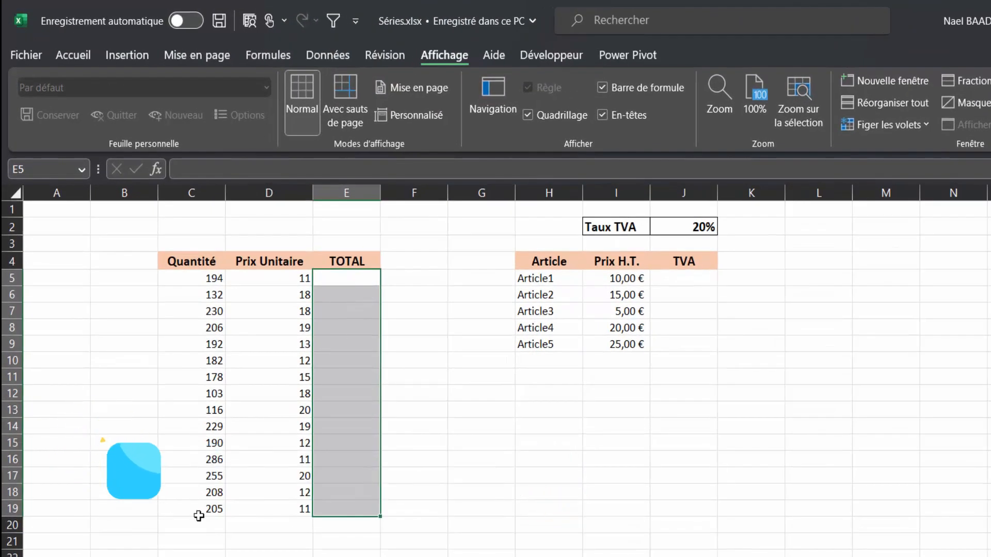
{"action": "left_click", "coordinate": [356, 277]}
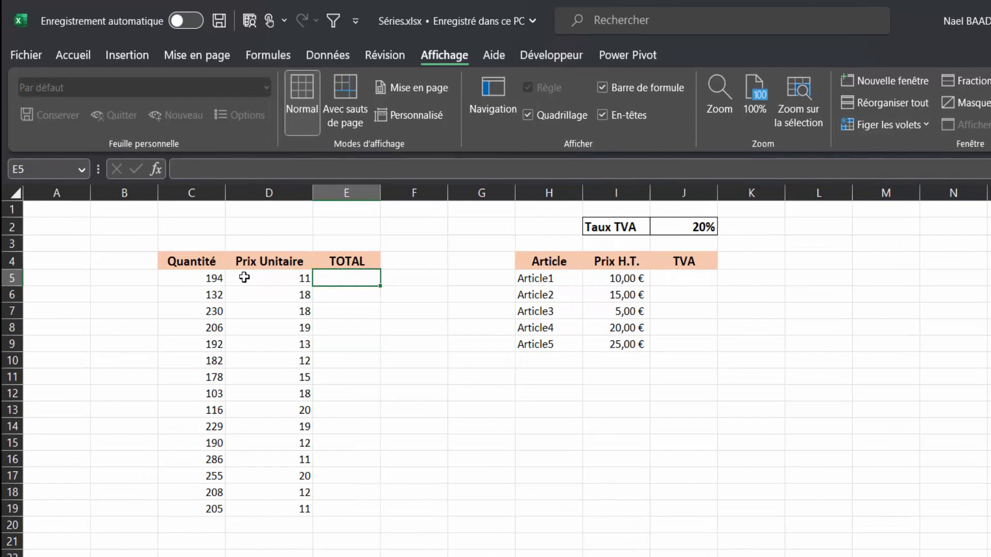
{"action": "left_click", "coordinate": [202, 280]}
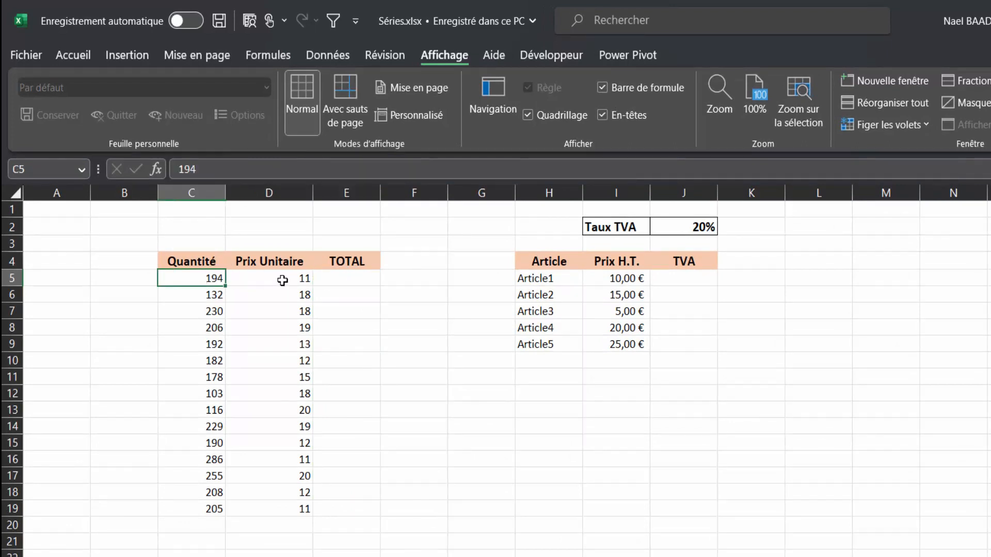
{"action": "left_click", "coordinate": [282, 280]}
{"action": "left_click", "coordinate": [342, 278]}
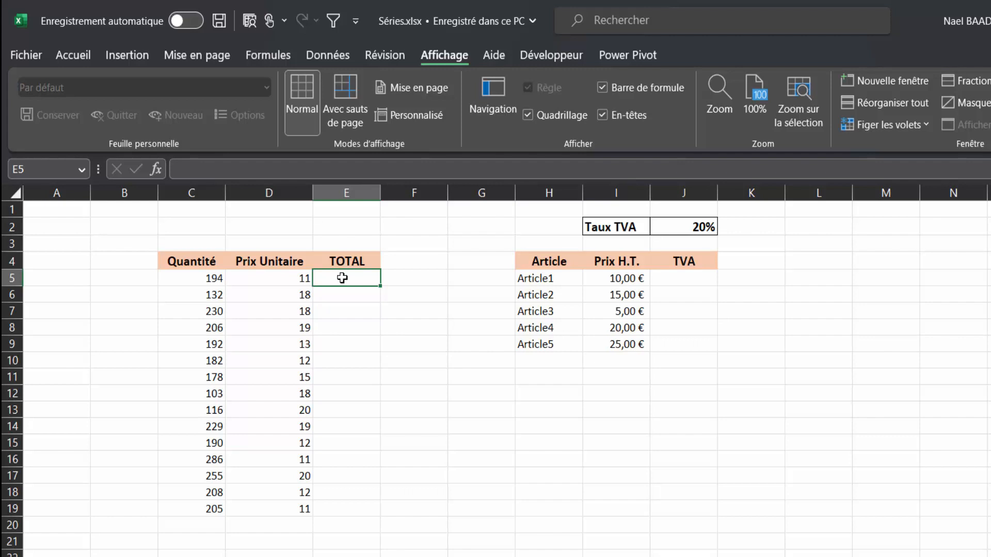
{"action": "type", "text": "="}
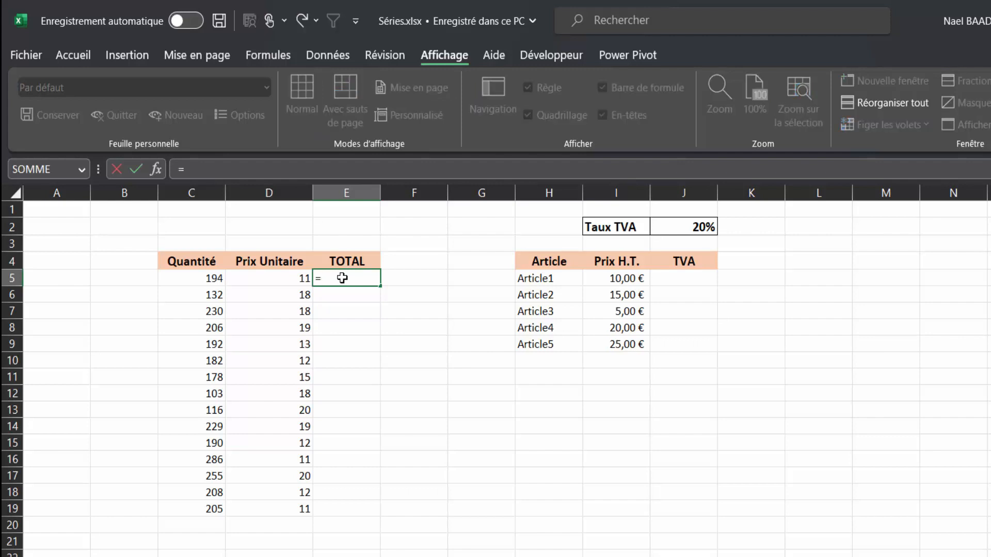
{"action": "type", "text": "194*11"}
{"action": "key", "text": "BackSpace"}
{"action": "key", "text": "BackSpace"}
{"action": "key", "text": "BackSpace"}
{"action": "key", "text": "BackSpace"}
{"action": "key", "text": "BackSpace"}
{"action": "key", "text": "BackSpace"}
Complete the formula in E5 as =C5*D5, multiplying the row's quantity by its unit price.
{"action": "left_click", "coordinate": [203, 278]}
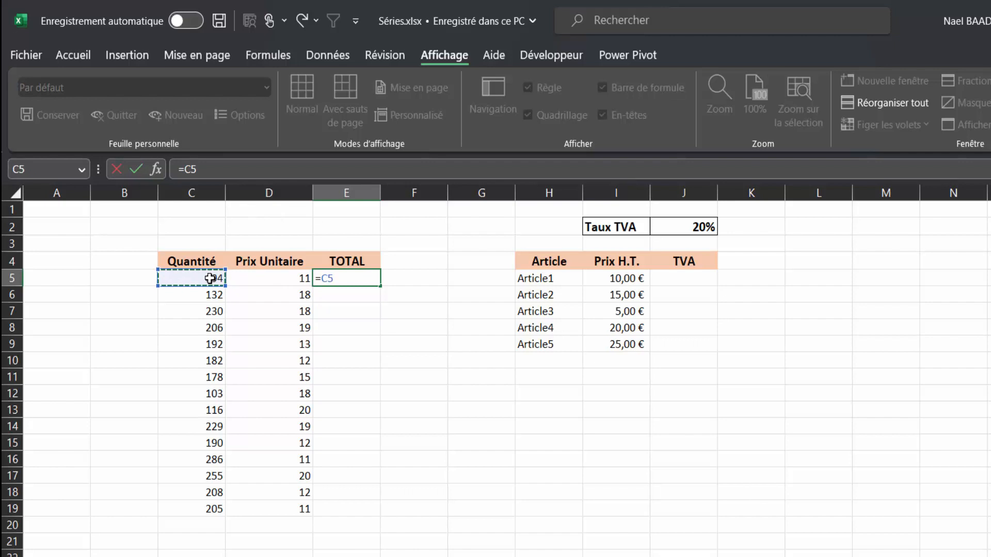
{"action": "type", "text": "*"}
{"action": "left_click", "coordinate": [275, 278]}
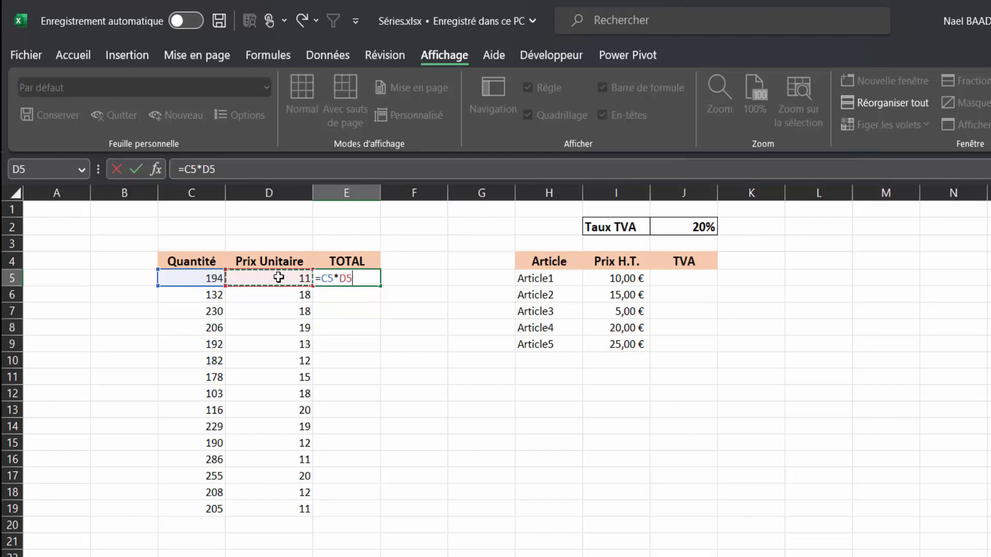
{"action": "key", "text": "Return"}
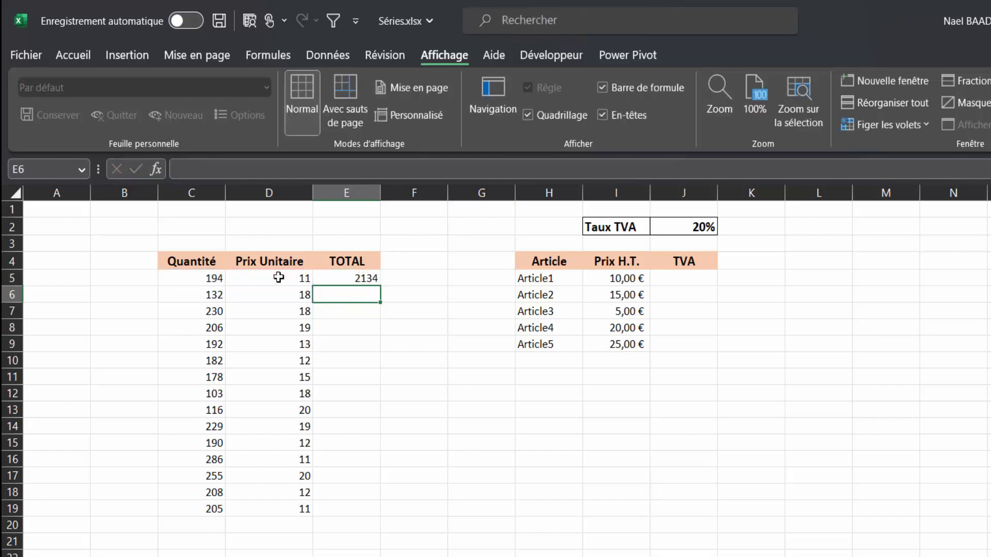
{"action": "left_click", "coordinate": [345, 279]}
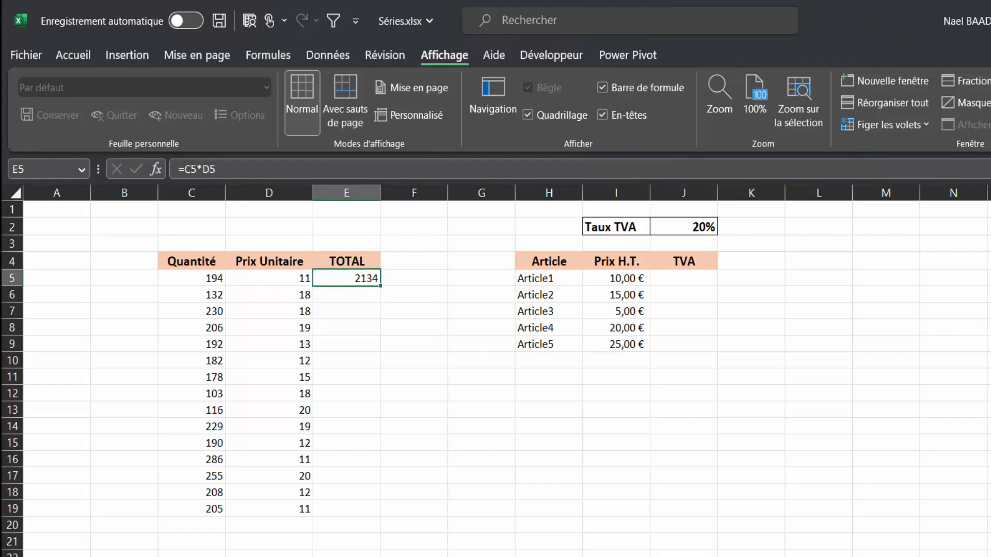
{"action": "left_click", "coordinate": [356, 297]}
{"action": "left_click", "coordinate": [356, 313]}
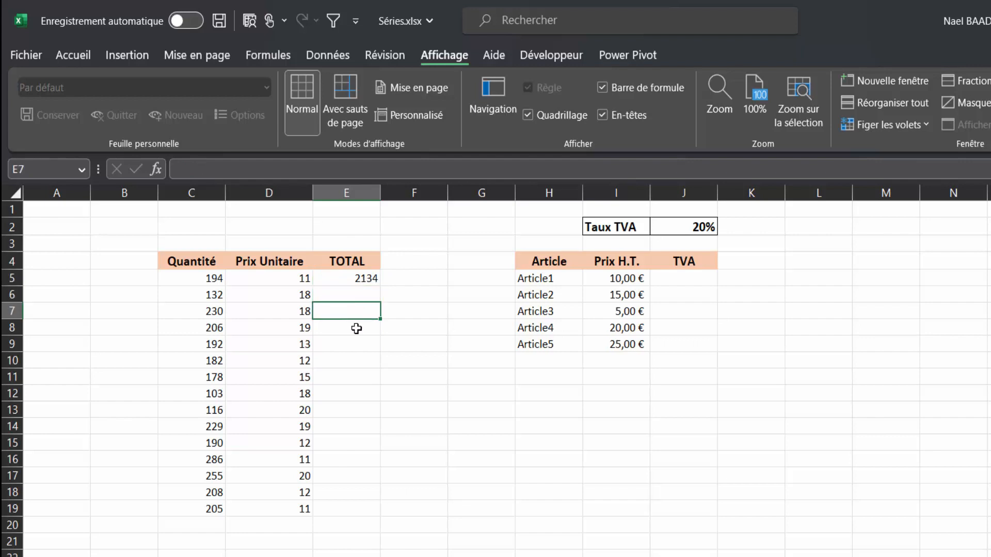
{"action": "left_click", "coordinate": [358, 295]}
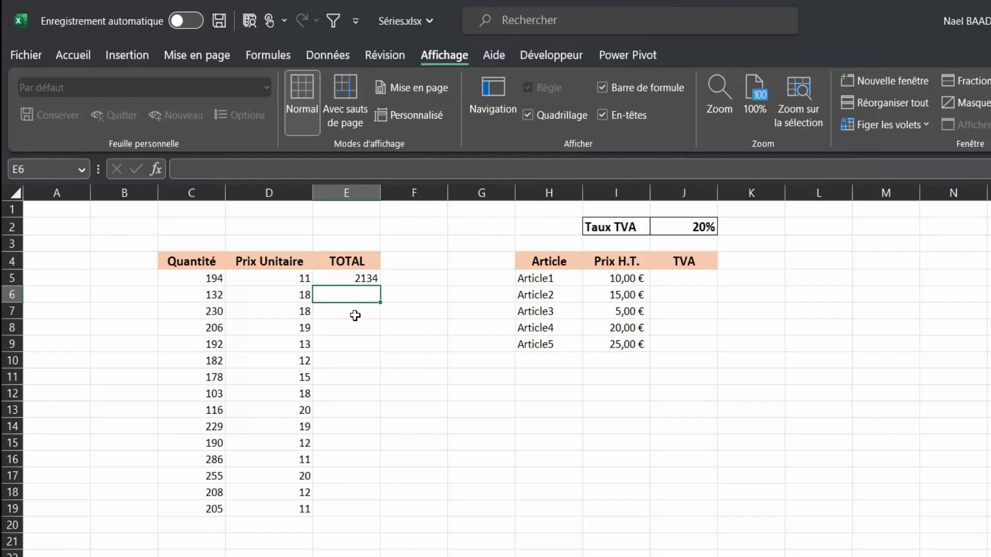
{"action": "left_click", "coordinate": [355, 313]}
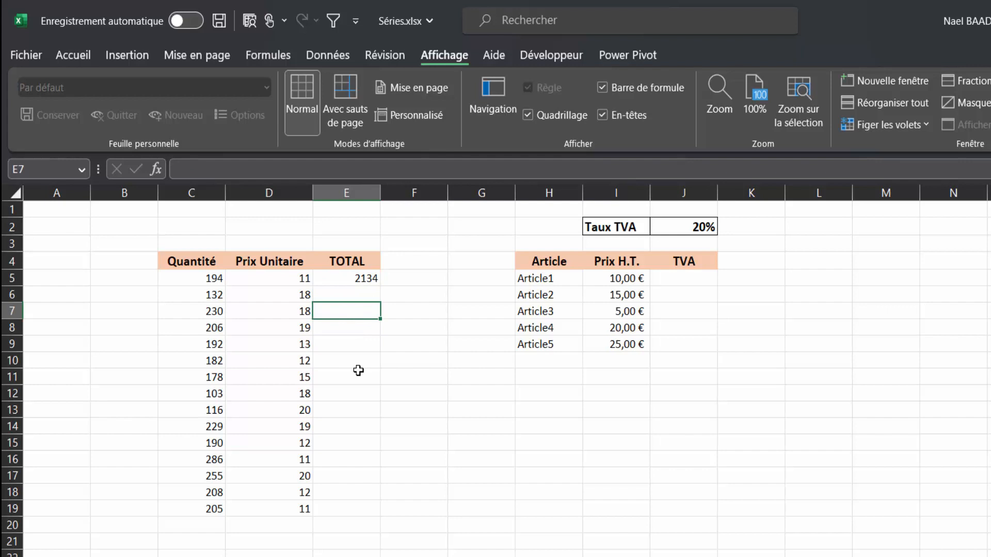
{"action": "left_click", "coordinate": [350, 511]}
{"action": "left_click", "coordinate": [350, 281]}
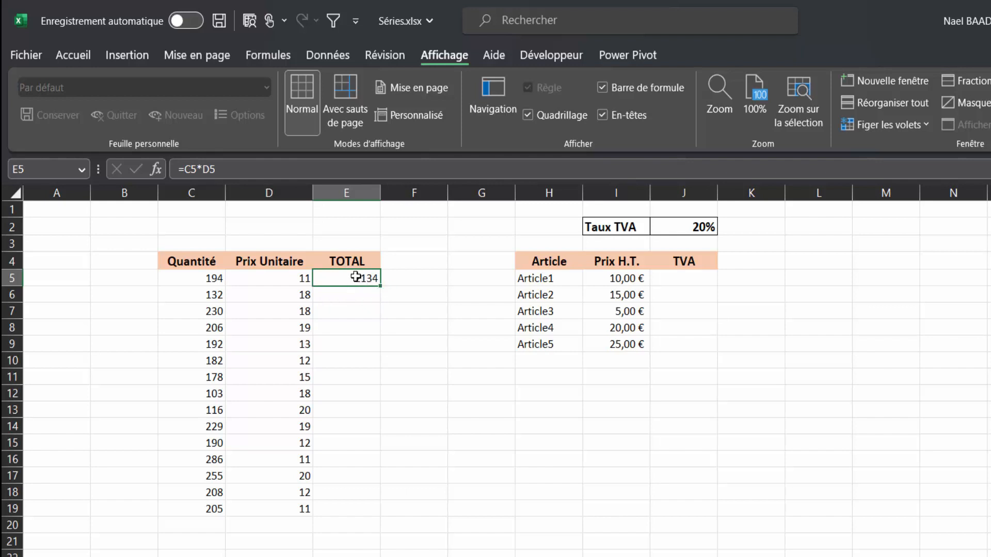
{"action": "left_click", "coordinate": [364, 279]}
{"action": "left_click_drag", "start_coordinate": [361, 294], "coordinate": [332, 513]}
Fill the formula from E5 down the TOTAL column to E19.
{"action": "left_click", "coordinate": [356, 280]}
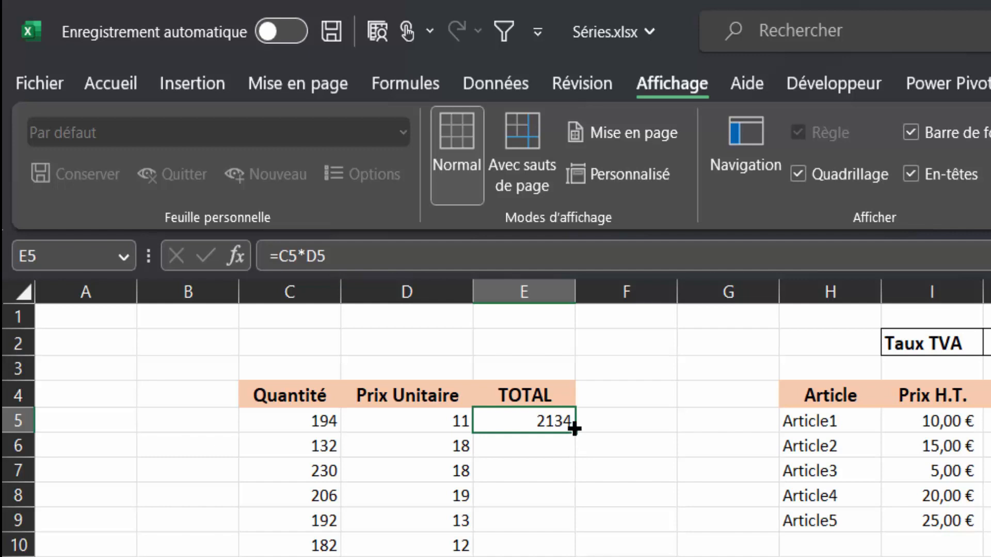
{"action": "left_click_drag", "start_coordinate": [574, 428], "coordinate": [565, 556]}
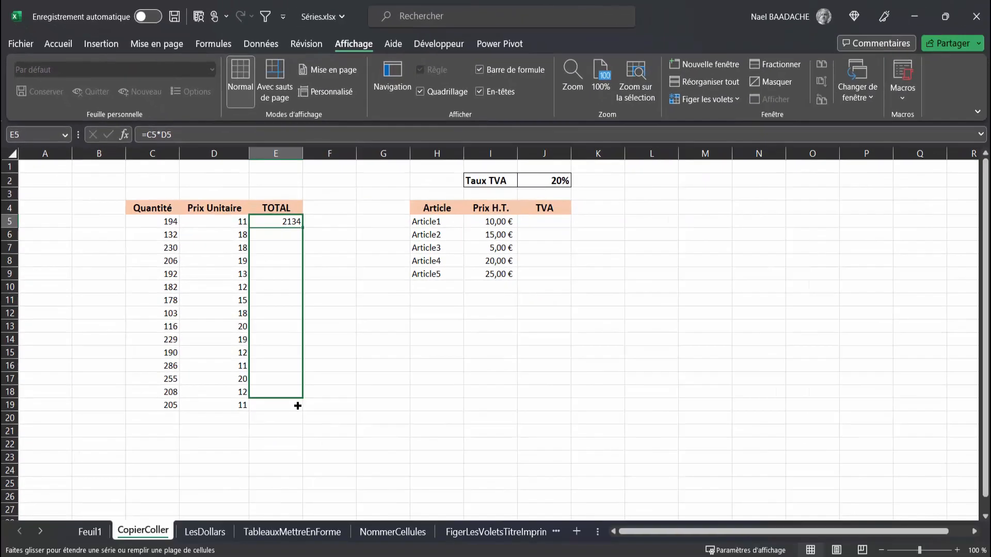
{"action": "left_click_drag", "start_coordinate": [297, 406], "coordinate": [297, 407]}
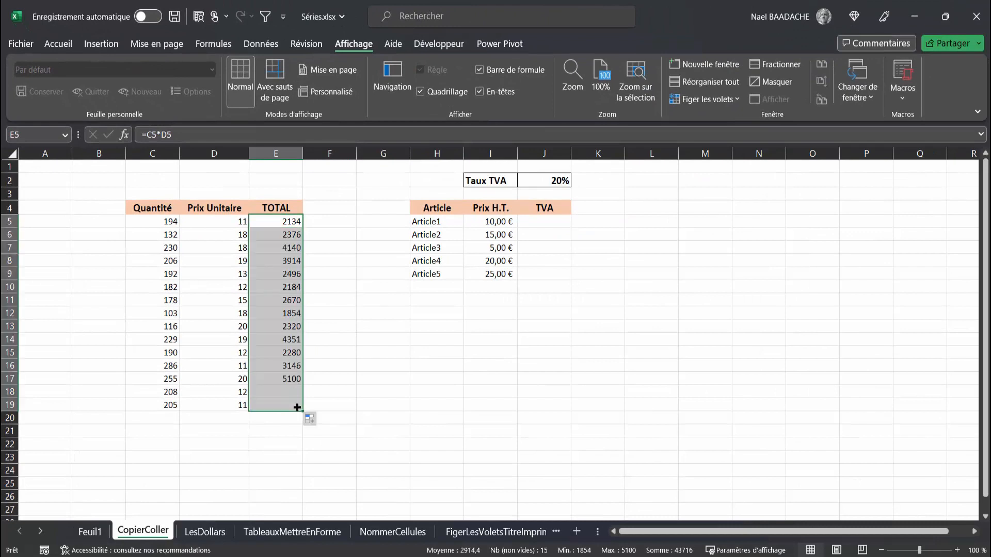
Examine the filled TOTAL column and the cells referenced by the formula in E5.
{"action": "left_click", "coordinate": [290, 222]}
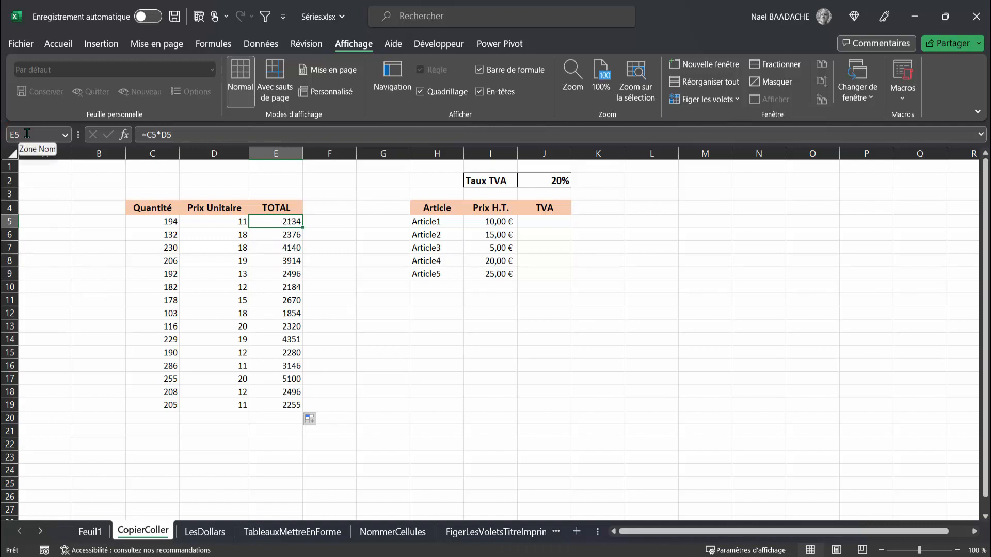
{"action": "left_click_drag", "start_coordinate": [269, 234], "coordinate": [278, 407]}
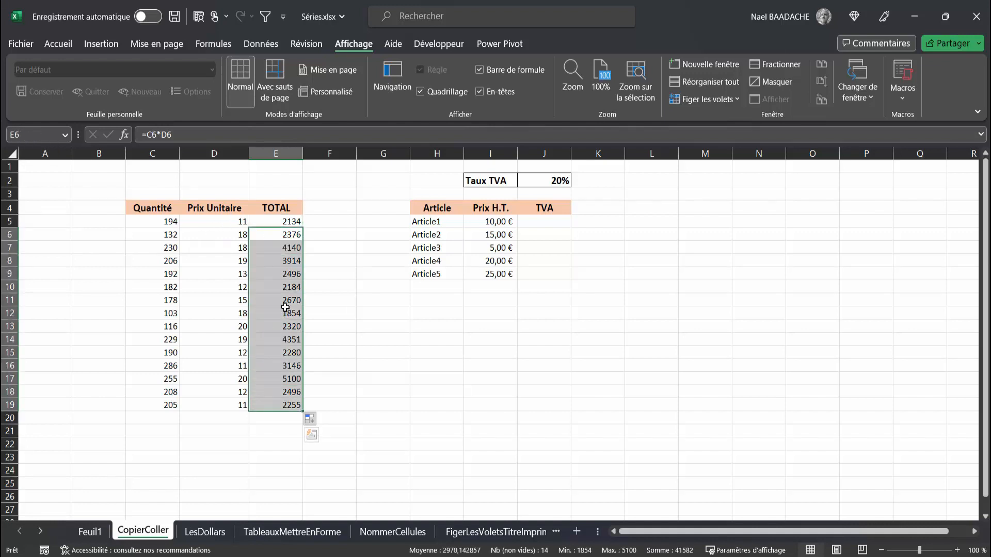
{"action": "left_click", "coordinate": [281, 250]}
{"action": "left_click", "coordinate": [282, 222]}
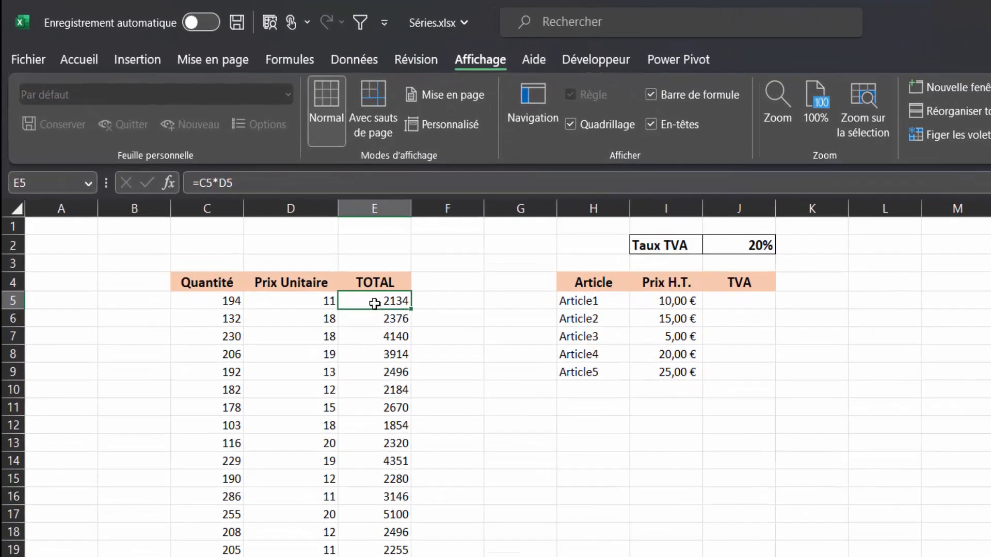
{"action": "left_click", "coordinate": [262, 181]}
{"action": "left_click_drag", "start_coordinate": [262, 181], "coordinate": [192, 182]}
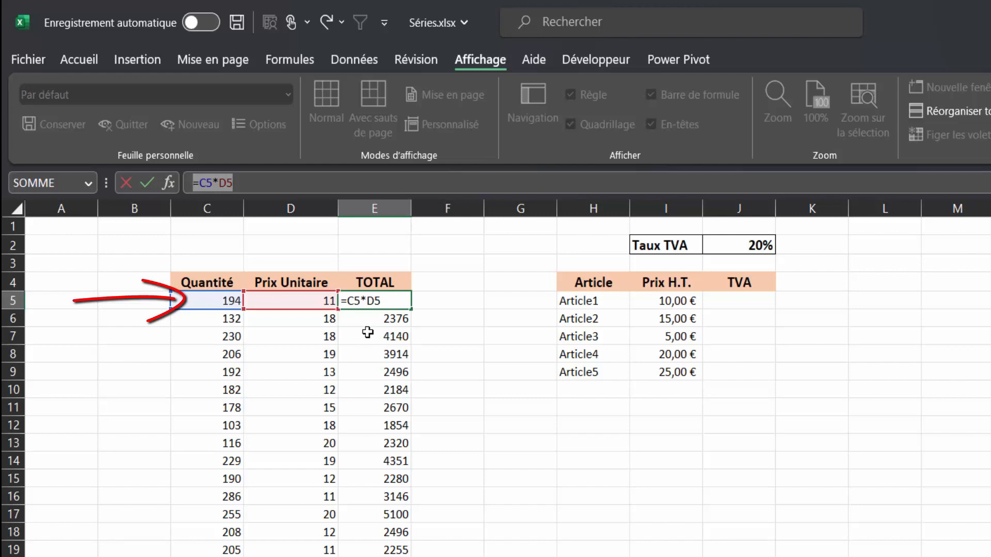
{"action": "key", "text": "ctrl+Return"}
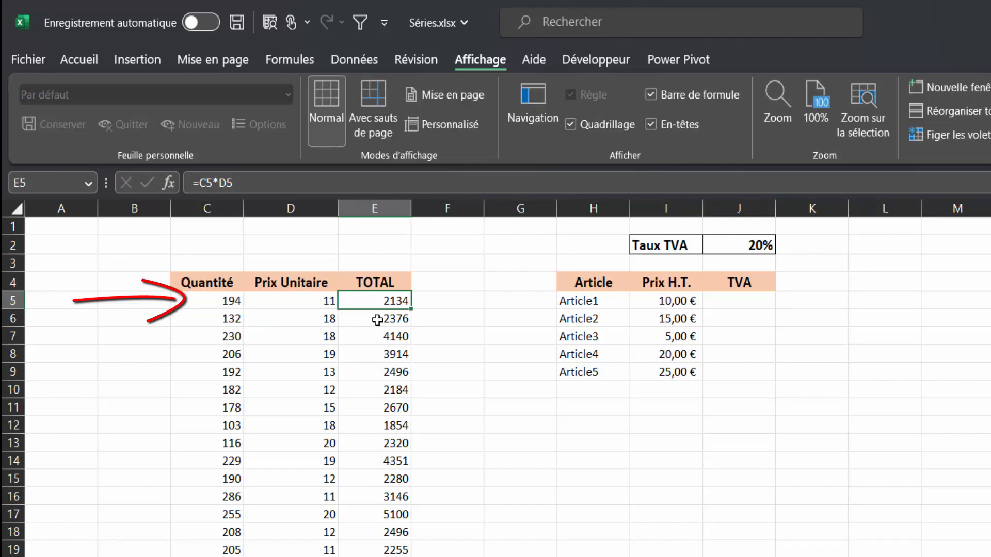
Inspect the copied formulas in E6 and E10 to see which cells they reference.
{"action": "left_click", "coordinate": [377, 320]}
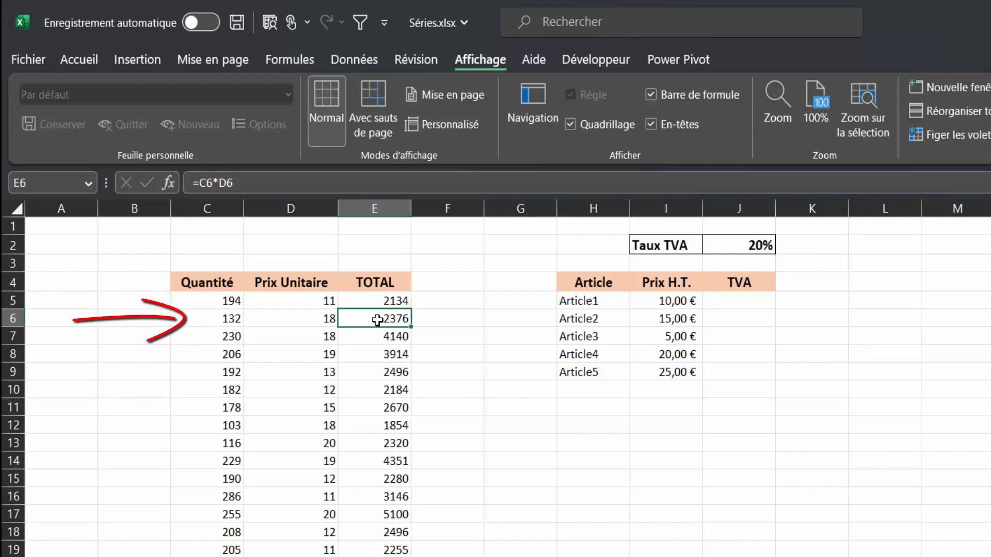
{"action": "double_click", "coordinate": [377, 320]}
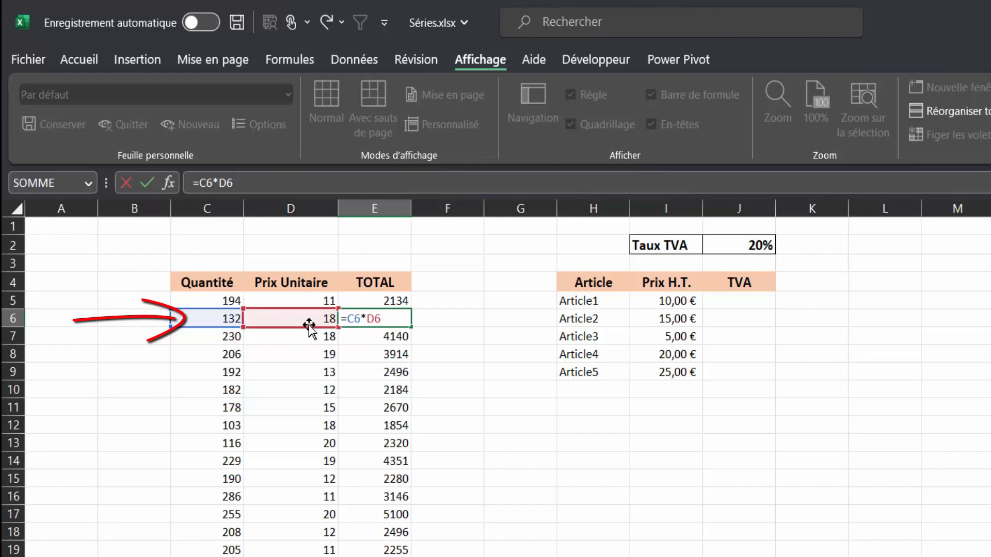
{"action": "key", "text": "ctrl+Return"}
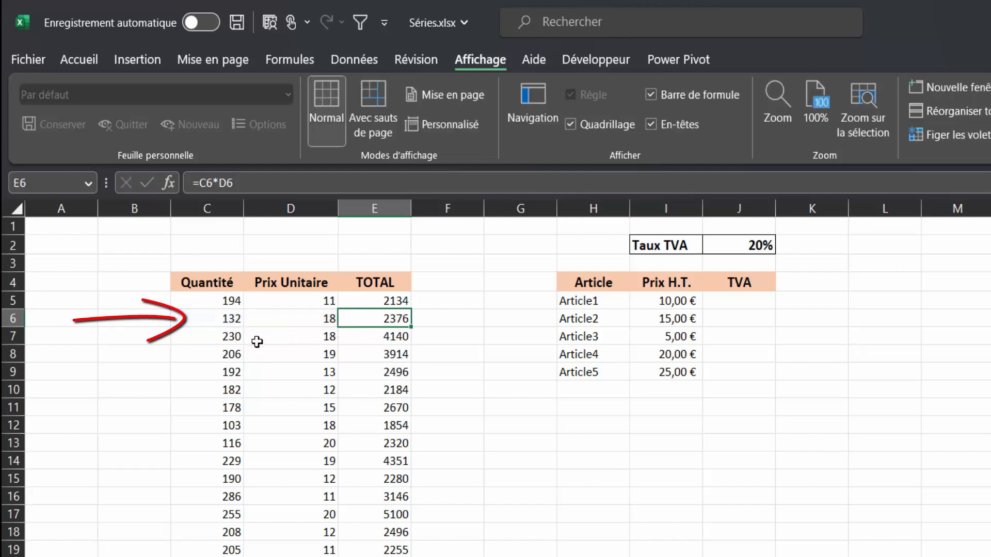
{"action": "left_click", "coordinate": [392, 397]}
{"action": "double_click", "coordinate": [392, 397]}
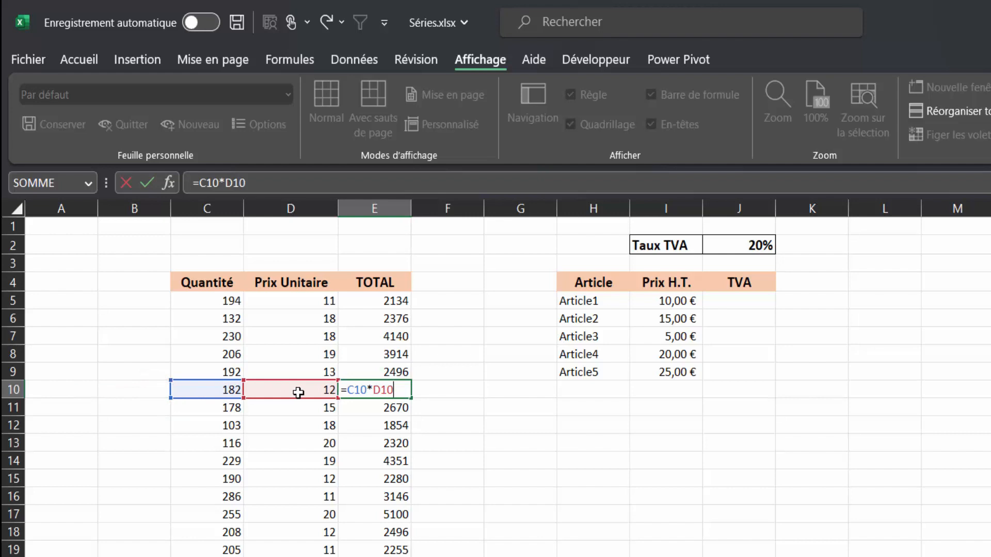
{"action": "key", "text": "ctrl+Return"}
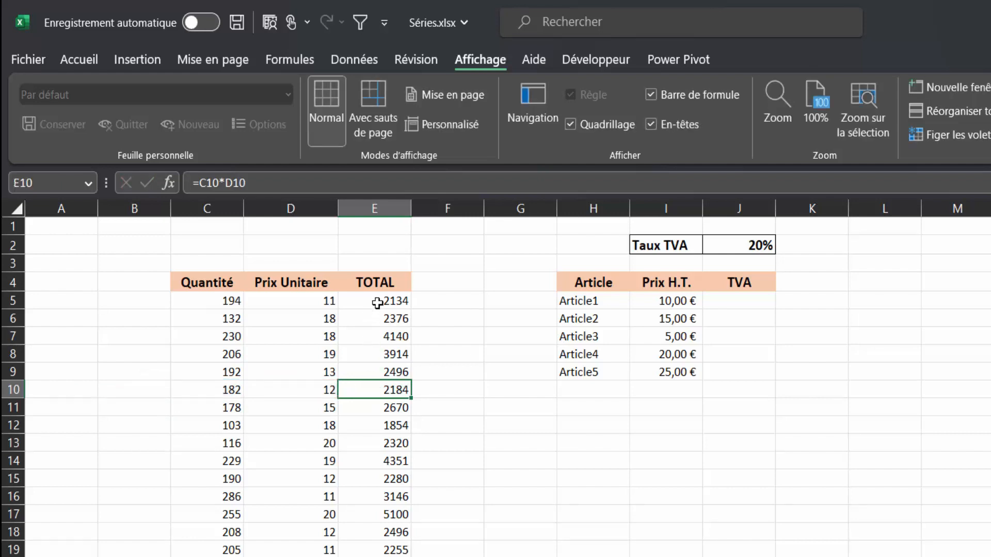
Apply the € Français (France) accounting number format to the totals in E5:E19.
{"action": "left_click", "coordinate": [378, 303]}
{"action": "left_click_drag", "start_coordinate": [379, 303], "coordinate": [387, 551]}
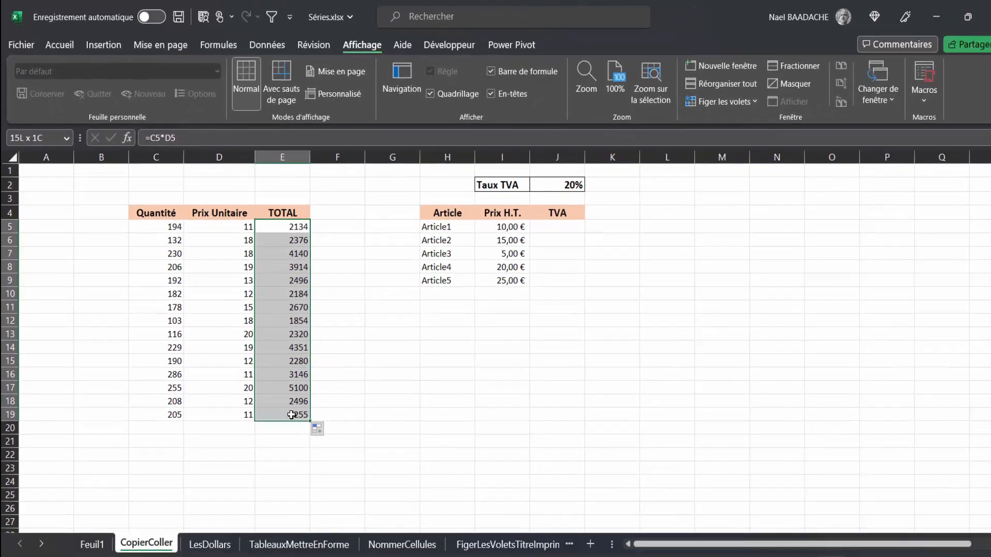
{"action": "left_click_drag", "start_coordinate": [292, 415], "coordinate": [291, 414]}
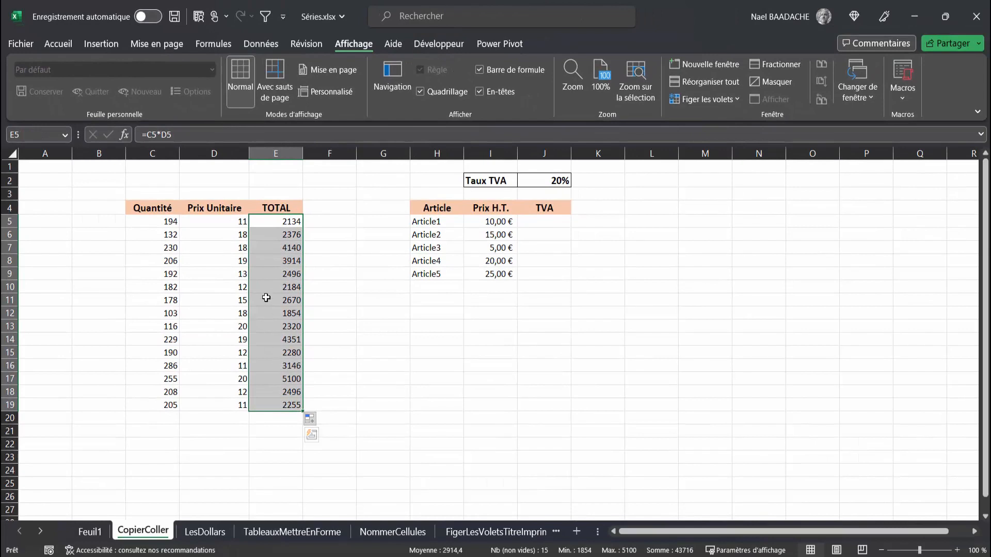
{"action": "left_click_drag", "start_coordinate": [289, 222], "coordinate": [289, 404]}
{"action": "left_click", "coordinate": [63, 46]}
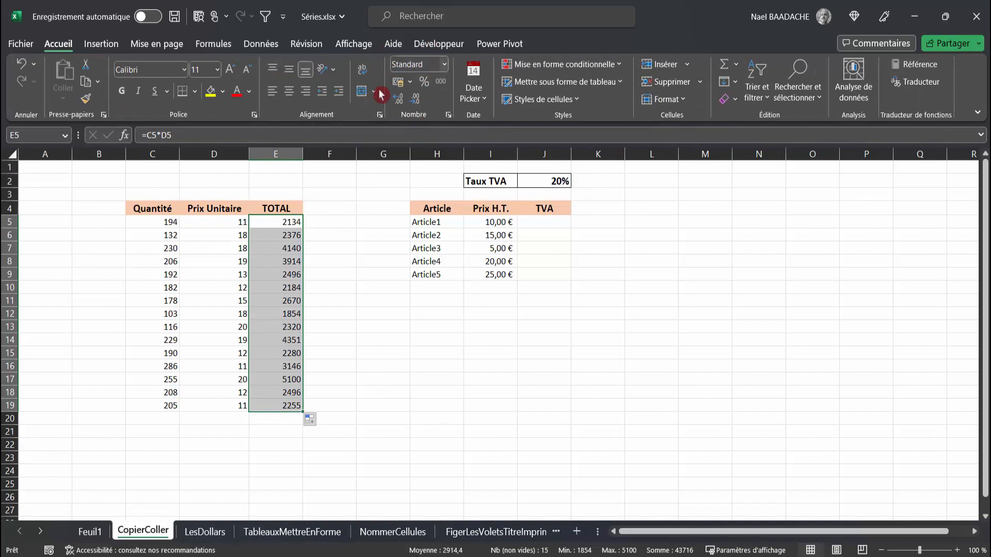
{"action": "left_click", "coordinate": [445, 68]}
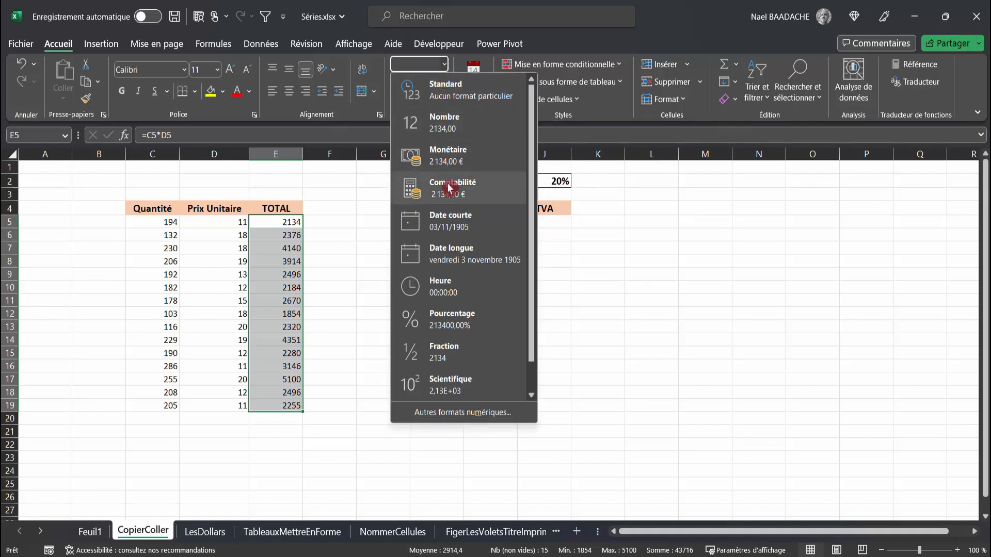
{"action": "left_click", "coordinate": [276, 107]}
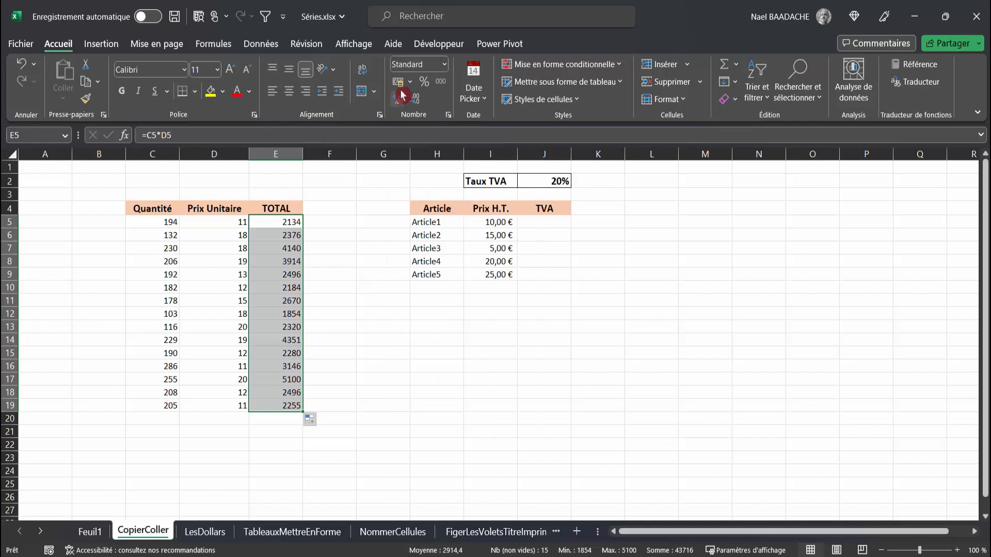
{"action": "left_click", "coordinate": [411, 82]}
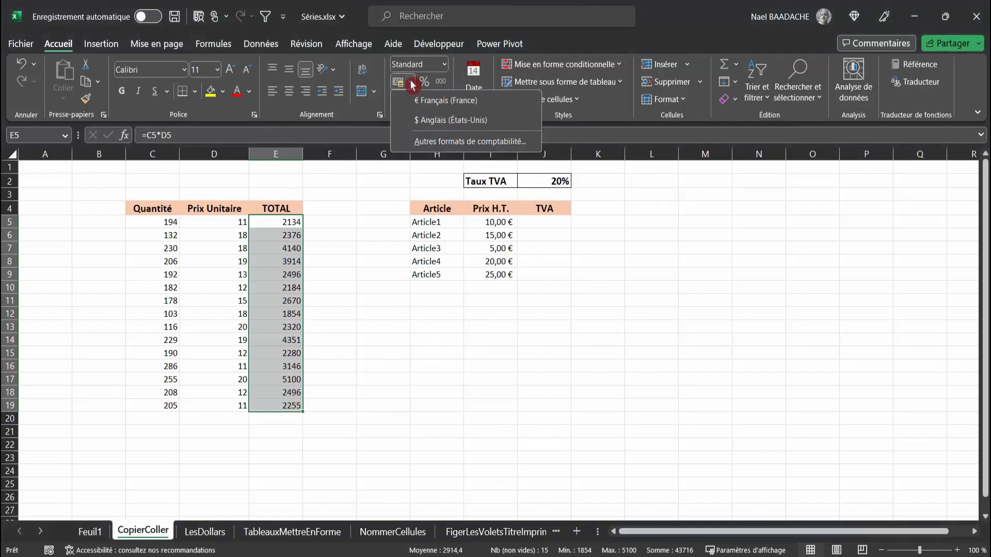
{"action": "left_click", "coordinate": [437, 103]}
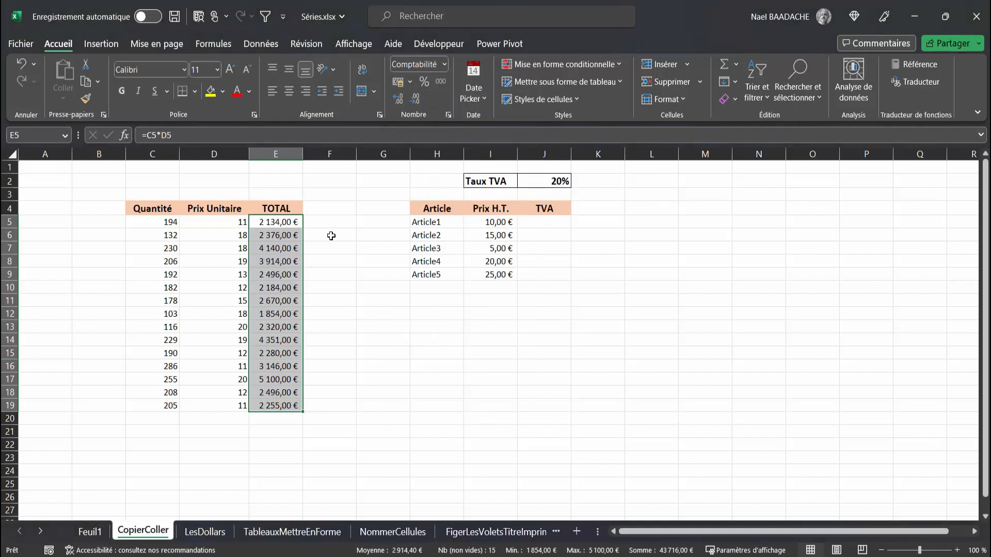
{"action": "key", "text": "ctrl+alt+g"}
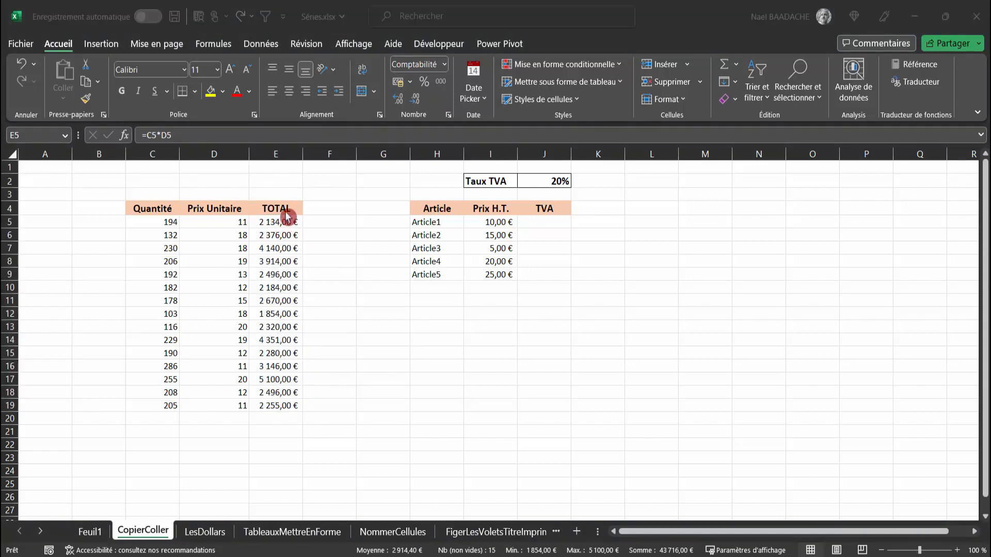
{"action": "key", "text": "ctrl+alt+g"}
Reduce the totals in E5:E19 to zero decimal places.
{"action": "left_click_drag", "start_coordinate": [273, 223], "coordinate": [275, 418]}
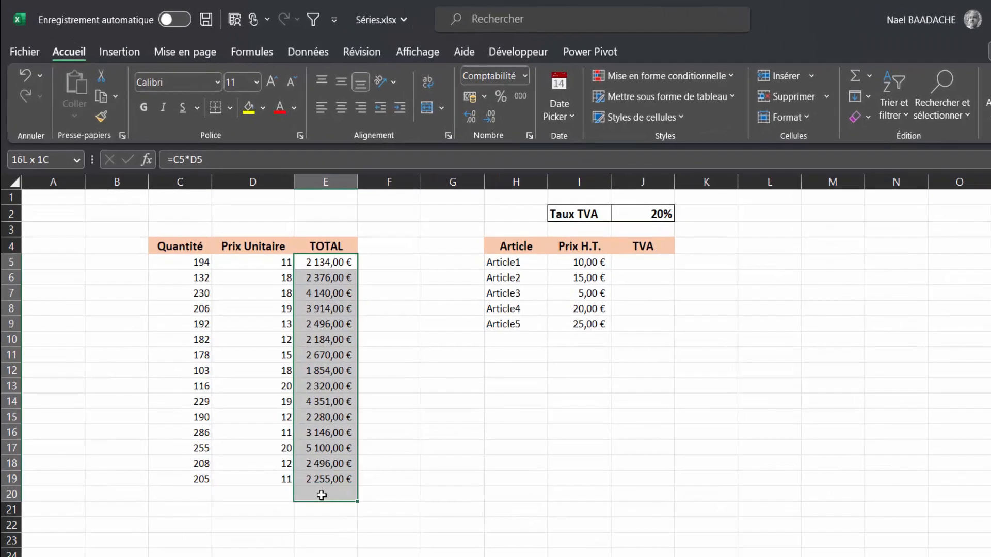
{"action": "left_click_drag", "start_coordinate": [321, 495], "coordinate": [323, 483]}
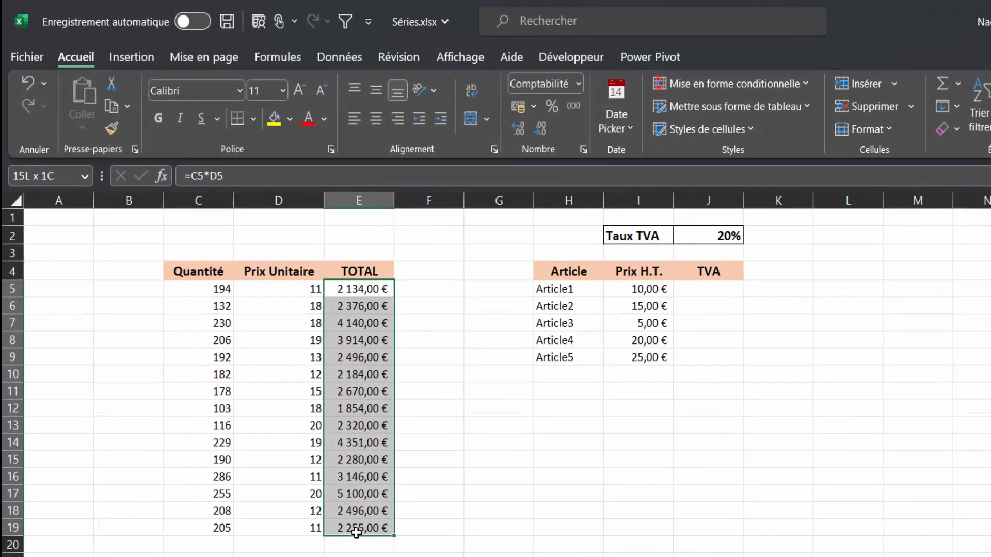
{"action": "left_click_drag", "start_coordinate": [356, 533], "coordinate": [356, 533]}
{"action": "left_click", "coordinate": [512, 131]}
{"action": "left_click", "coordinate": [540, 129]}
{"action": "left_click", "coordinate": [541, 129]}
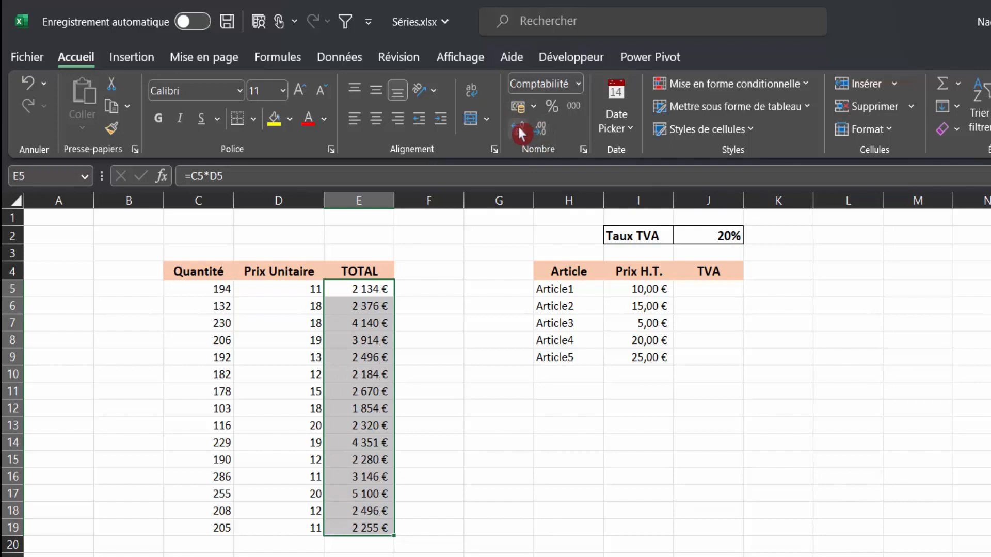
Increase the decimals of the totals in E5:E19 and finish with two decimal places.
{"action": "left_click", "coordinate": [517, 127]}
{"action": "left_click", "coordinate": [517, 127]}
{"action": "left_click", "coordinate": [517, 127]}
{"action": "left_click", "coordinate": [541, 129]}
{"action": "left_click", "coordinate": [335, 338]}
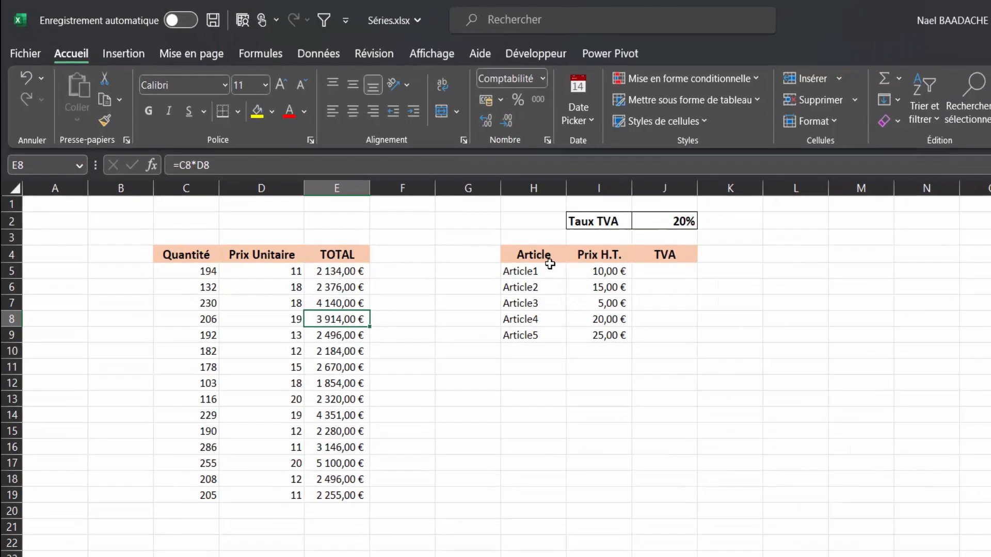
Enter the formula =I5*20% in J5 to calculate the TVA for Article1.
{"action": "left_click_drag", "start_coordinate": [547, 256], "coordinate": [683, 351]}
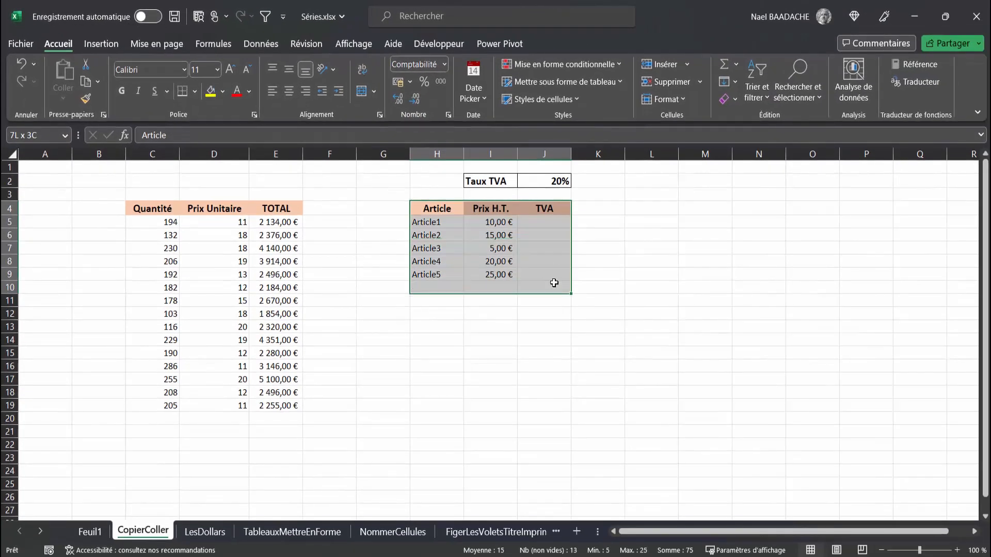
{"action": "left_click", "coordinate": [559, 224]}
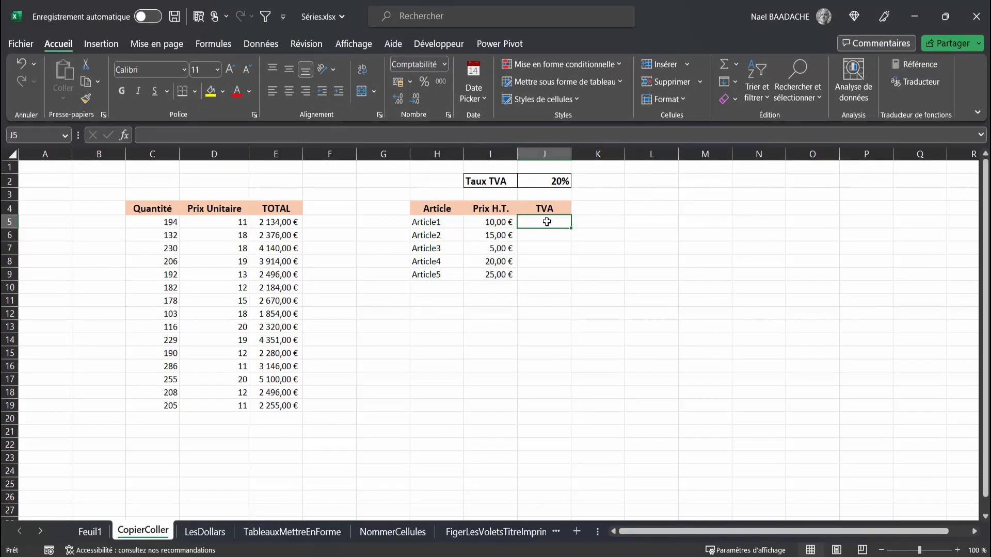
{"action": "left_click", "coordinate": [496, 223]}
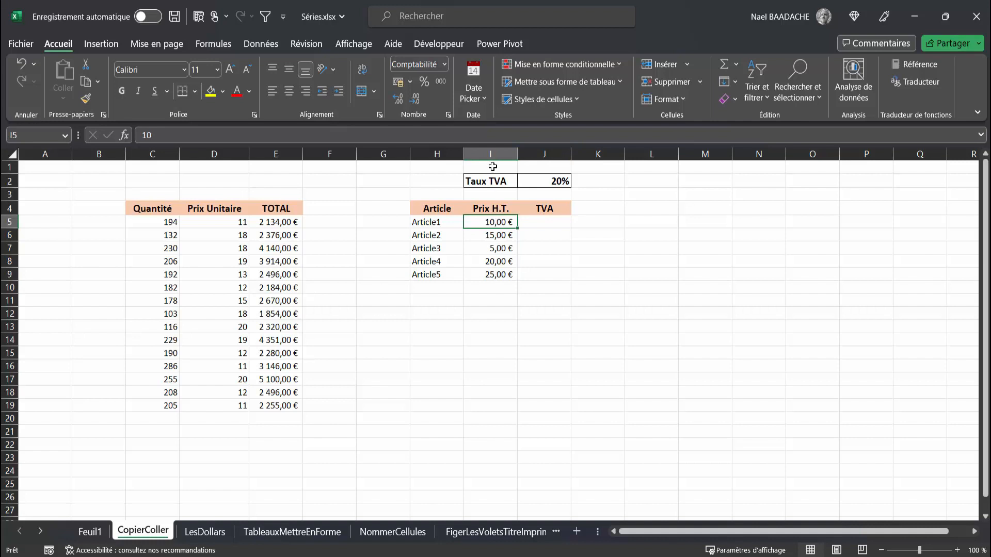
{"action": "left_click", "coordinate": [551, 221]}
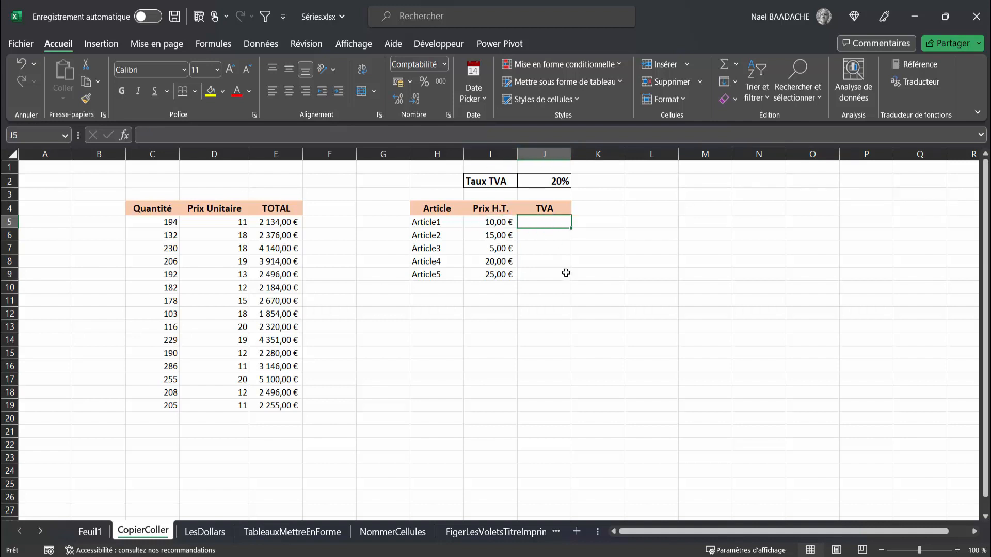
{"action": "type", "text": "="}
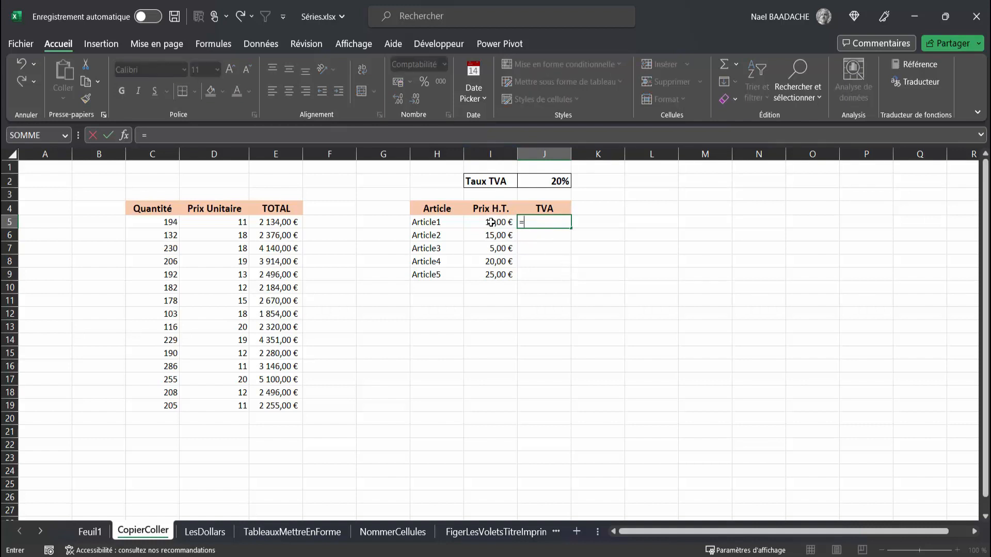
{"action": "left_click", "coordinate": [491, 222]}
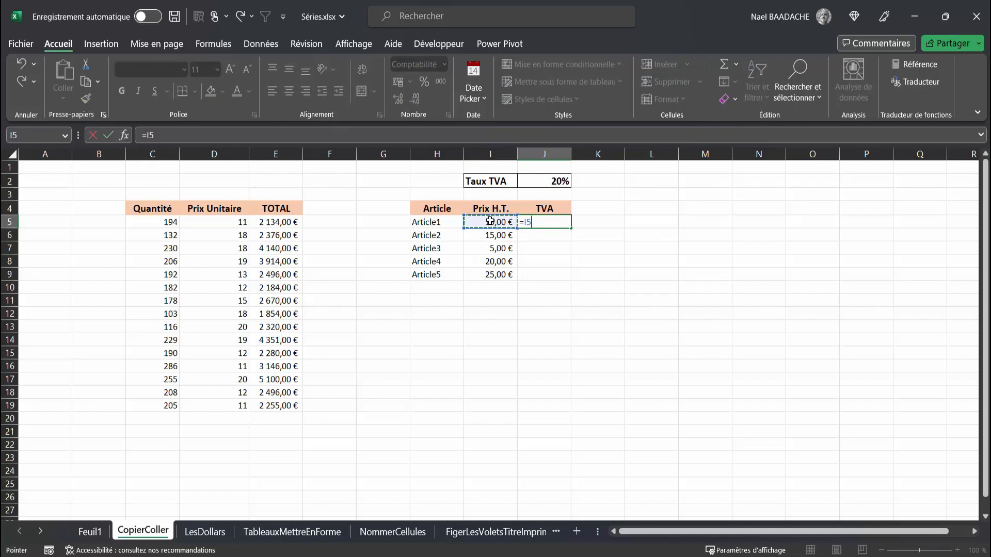
{"action": "type", "text": "*"}
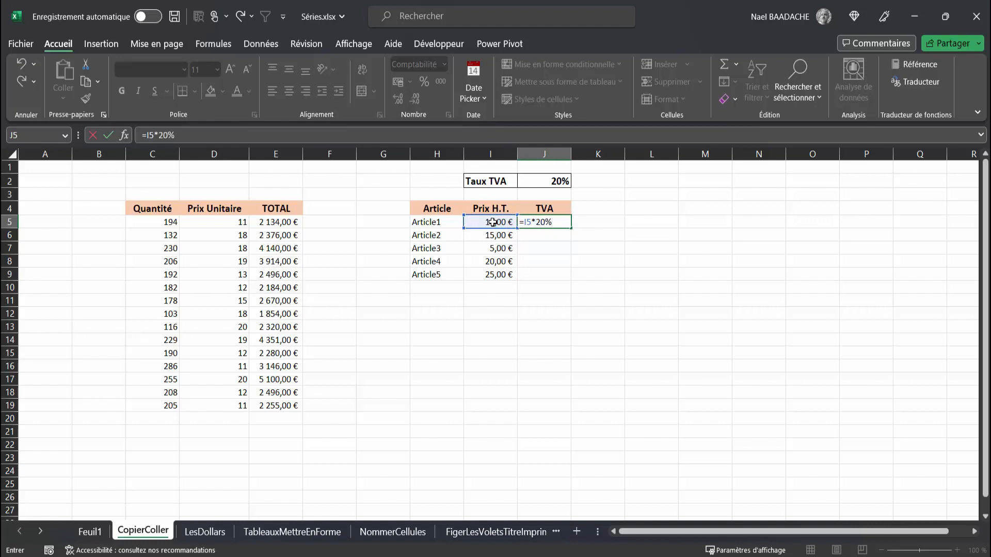
{"action": "type", "text": "20%"}
{"action": "key", "text": "ctrl+Return"}
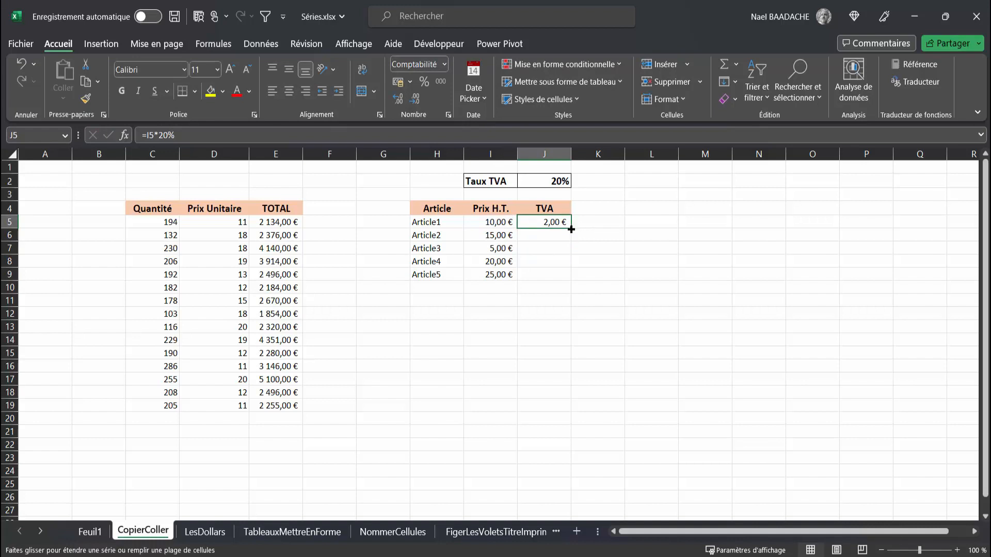
Fill the formula from J5 down the TVA column to J9 and review the filled cells.
{"action": "left_click_drag", "start_coordinate": [571, 229], "coordinate": [566, 279]}
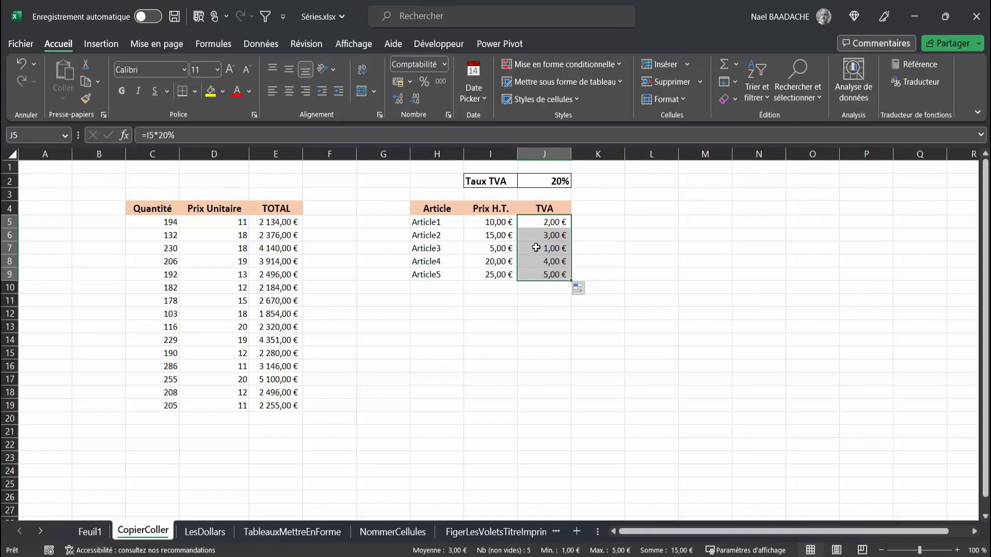
{"action": "left_click", "coordinate": [547, 221]}
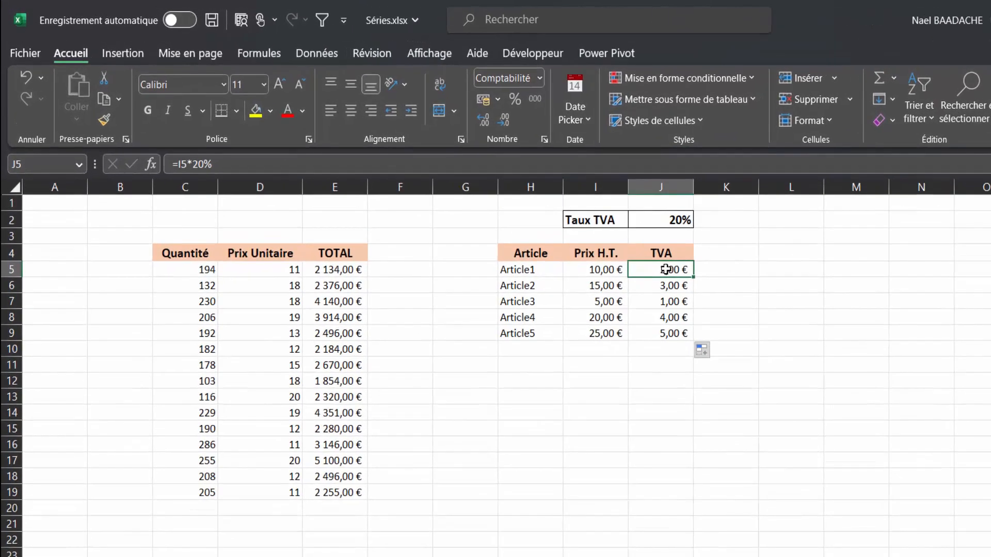
{"action": "left_click_drag", "start_coordinate": [666, 271], "coordinate": [670, 334]}
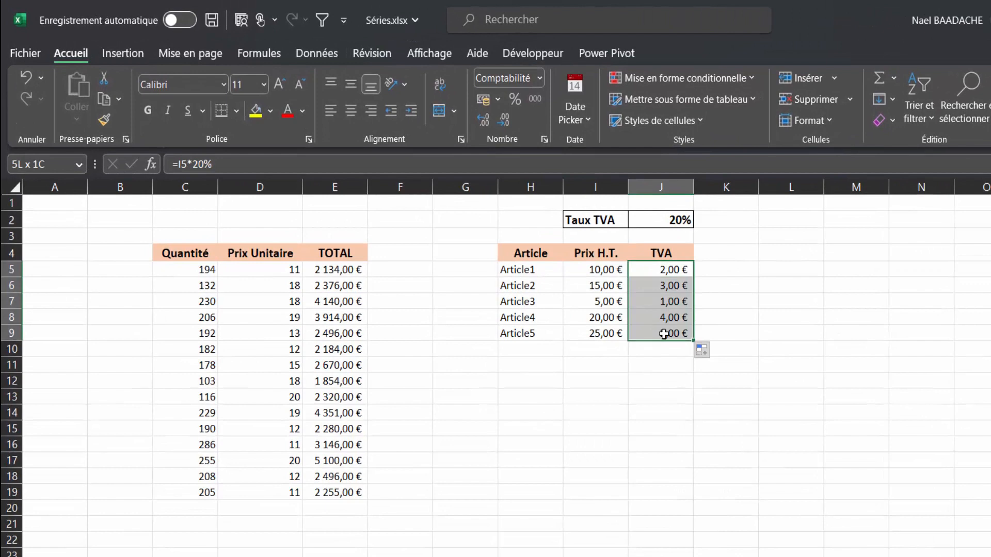
{"action": "left_click", "coordinate": [673, 270]}
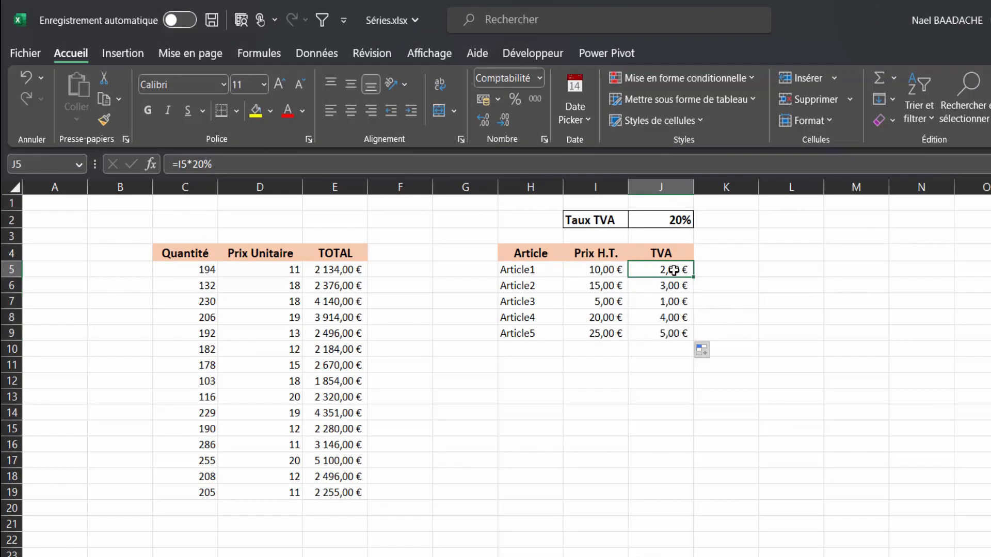
Change the rate in the J5 formula to 21% and fill it down to J9.
{"action": "double_click", "coordinate": [674, 270]}
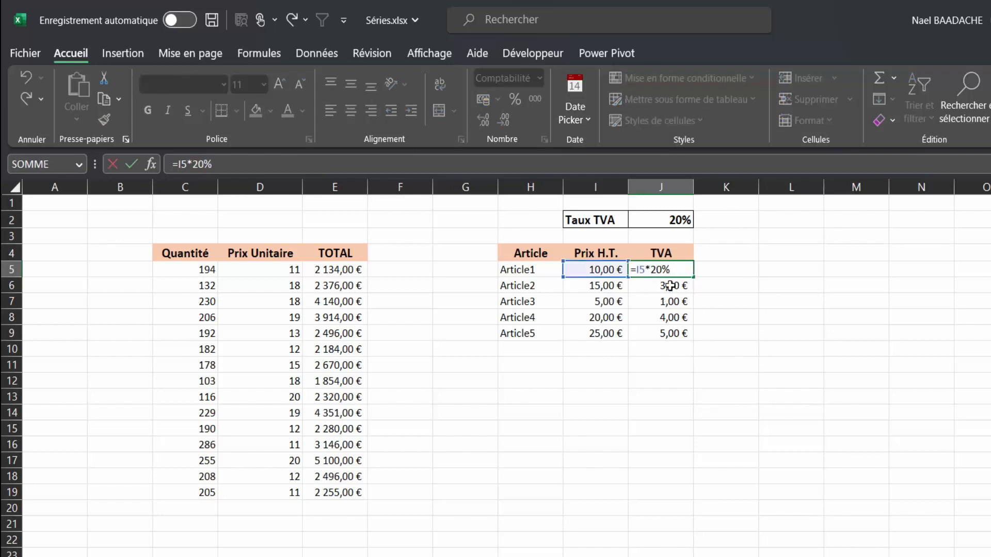
{"action": "key", "text": "Delete"}
{"action": "type", "text": "1"}
{"action": "key", "text": "Return"}
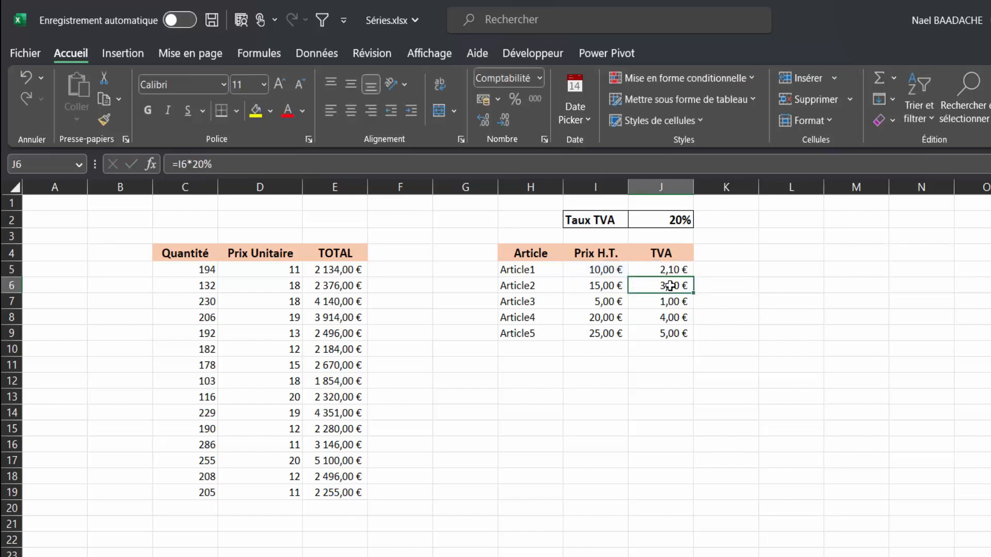
{"action": "left_click", "coordinate": [670, 270]}
{"action": "left_click_drag", "start_coordinate": [691, 277], "coordinate": [687, 333]}
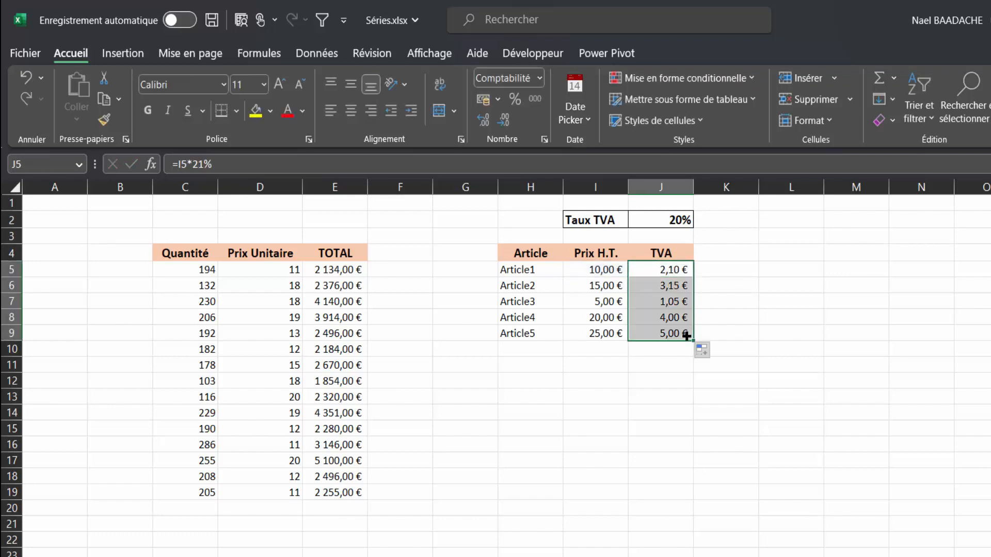
Clear the TVA formulas in J5:J9.
{"action": "left_click_drag", "start_coordinate": [670, 266], "coordinate": [670, 337]}
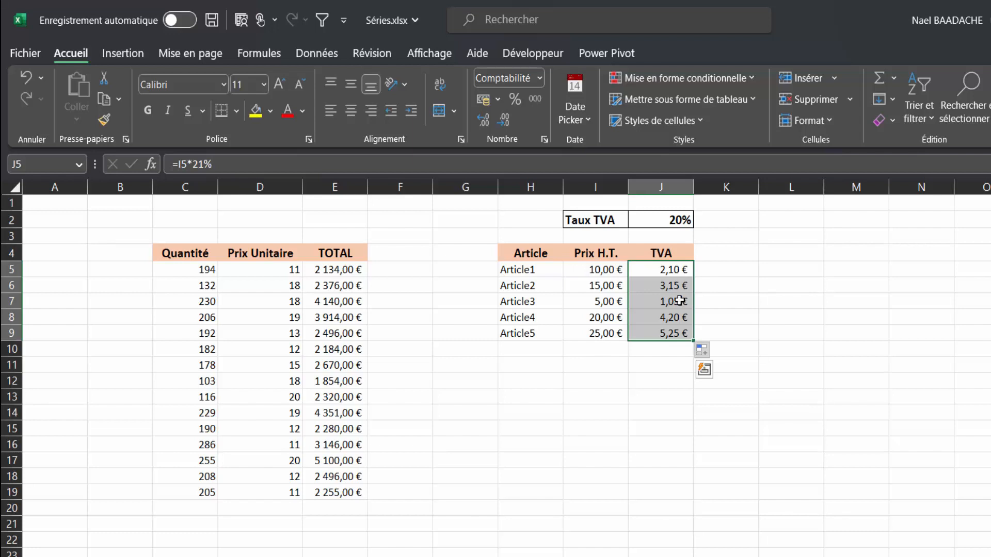
{"action": "key", "text": "Delete"}
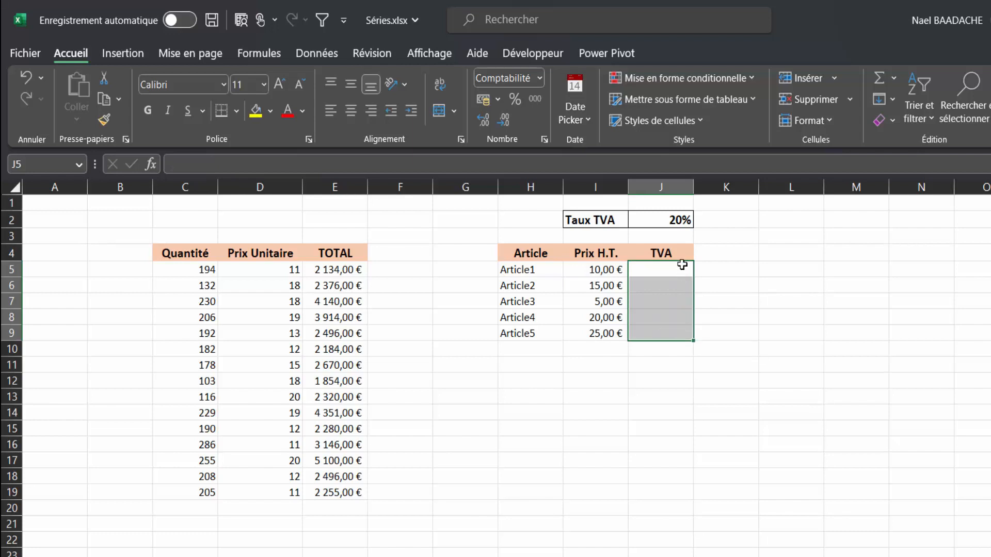
Enter the formula =I5*J2 in J5, multiplying the Prix H.T. by the Taux TVA cell.
{"action": "left_click", "coordinate": [676, 220]}
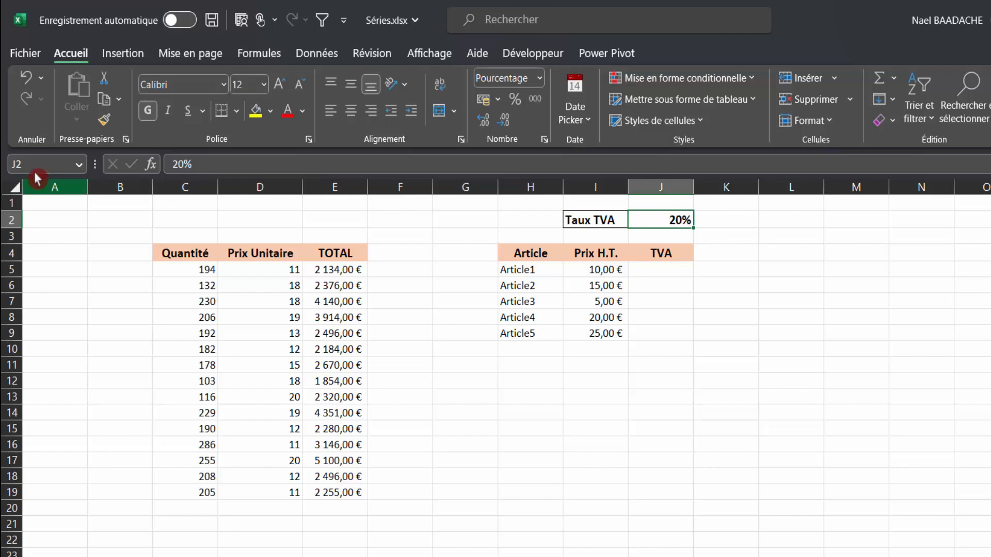
{"action": "left_click", "coordinate": [670, 269]}
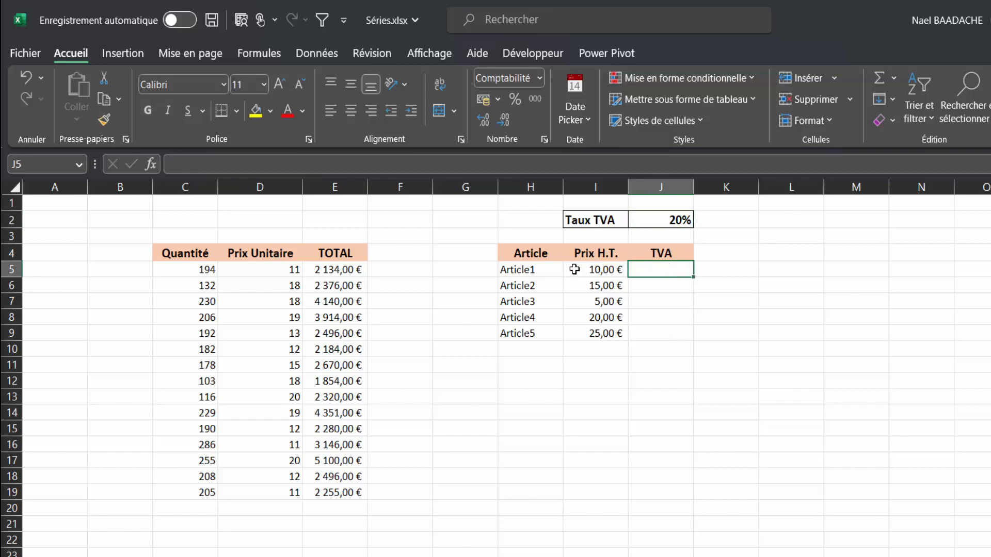
{"action": "type", "text": "="}
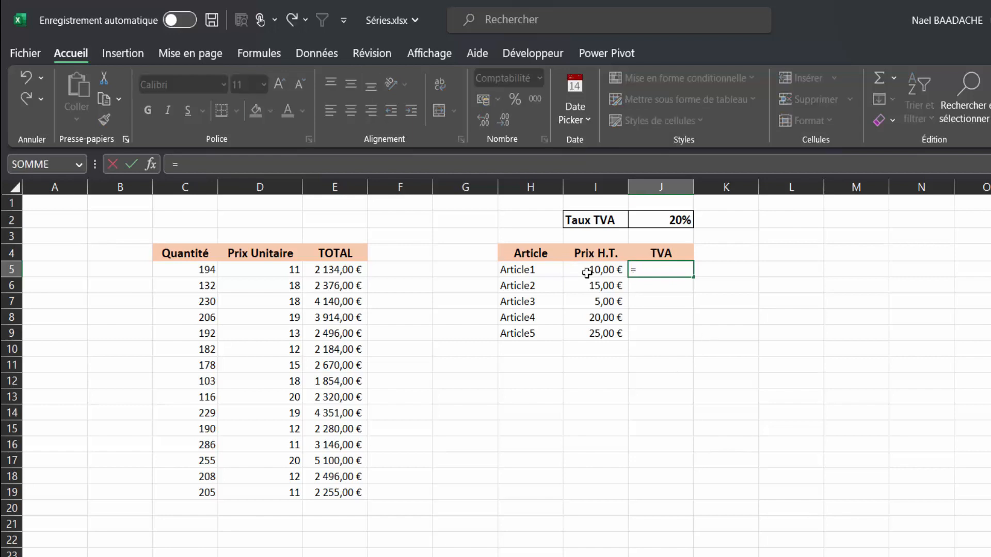
{"action": "left_click", "coordinate": [587, 270]}
{"action": "type", "text": "*"}
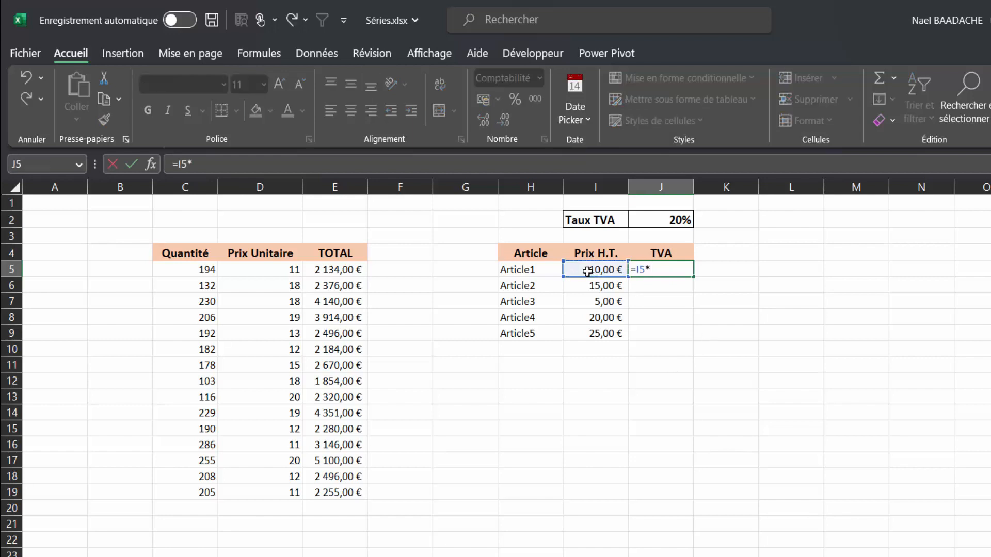
{"action": "left_click", "coordinate": [680, 219]}
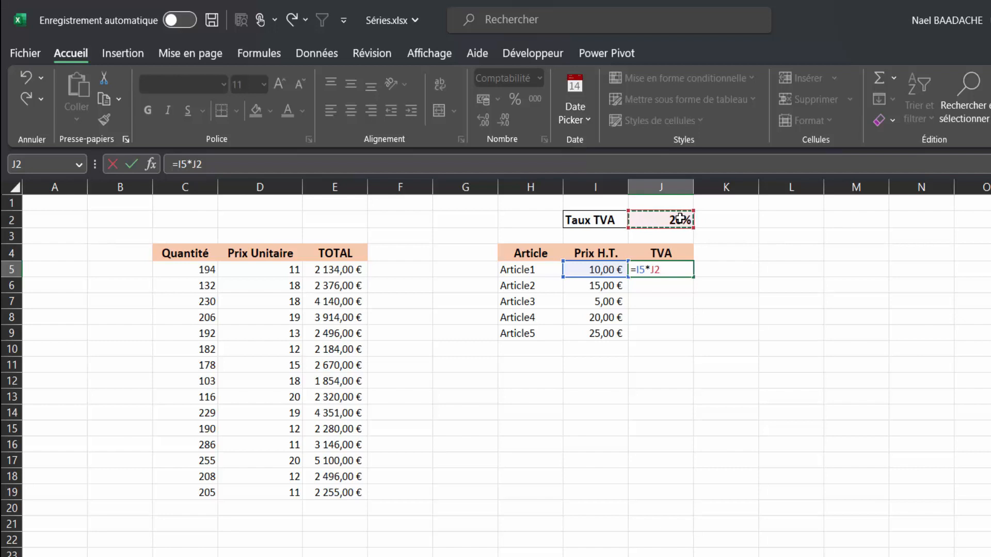
{"action": "key", "text": "ctrl+Return"}
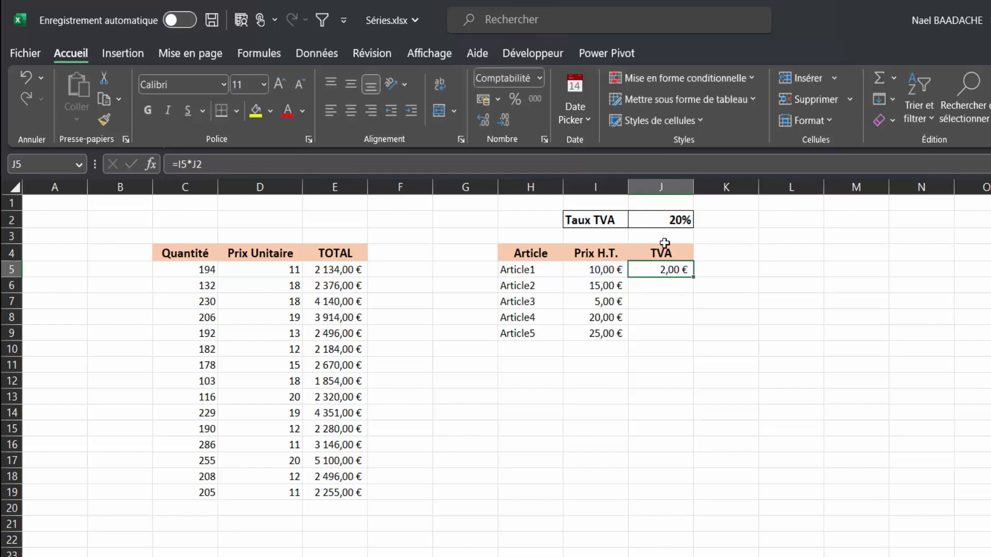
Set the Taux TVA rate in J2 to 21%.
{"action": "left_click", "coordinate": [664, 221]}
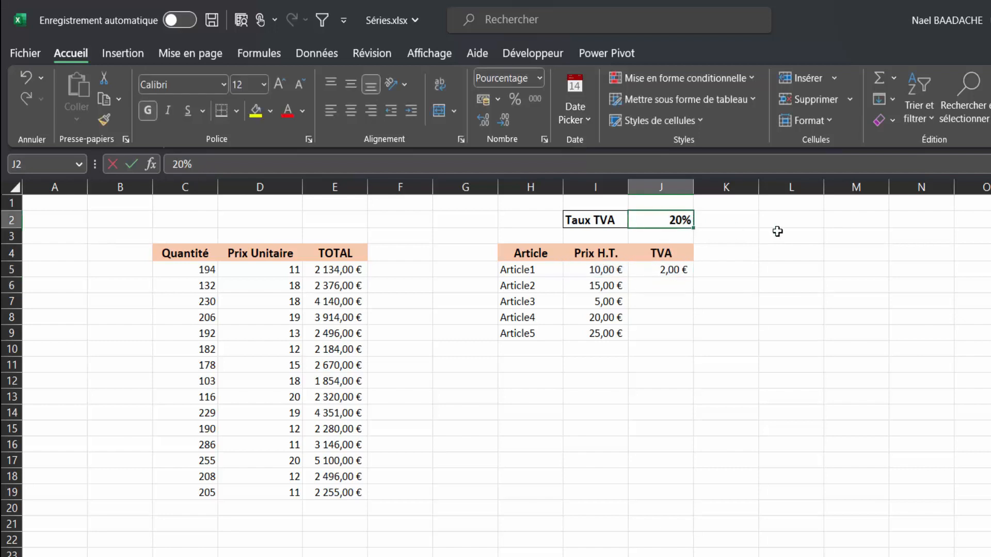
{"action": "type", "text": "21"}
{"action": "key", "text": "Return"}
Fill the formula from J5 down the TVA column to J9.
{"action": "left_click", "coordinate": [663, 270]}
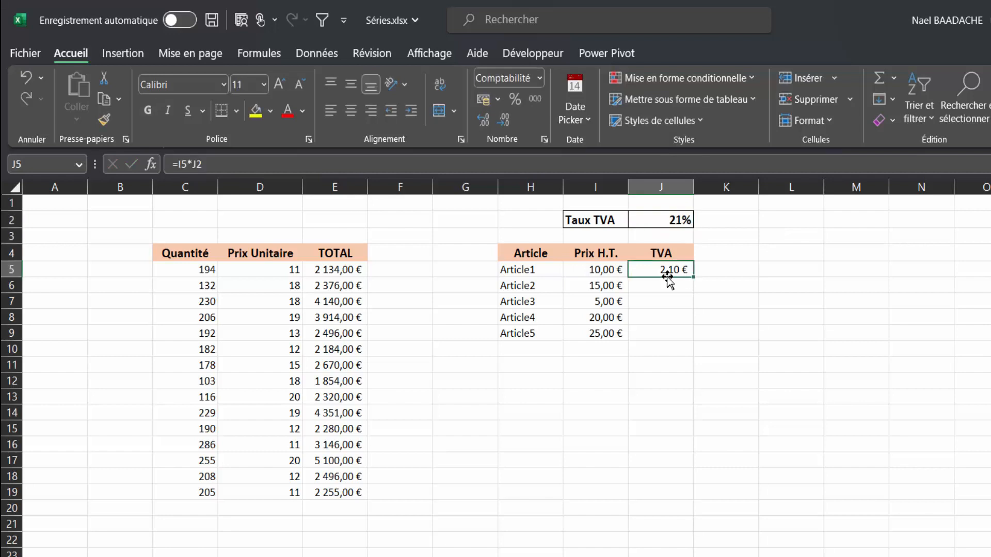
{"action": "left_click", "coordinate": [669, 269]}
{"action": "left_click_drag", "start_coordinate": [694, 277], "coordinate": [692, 340]}
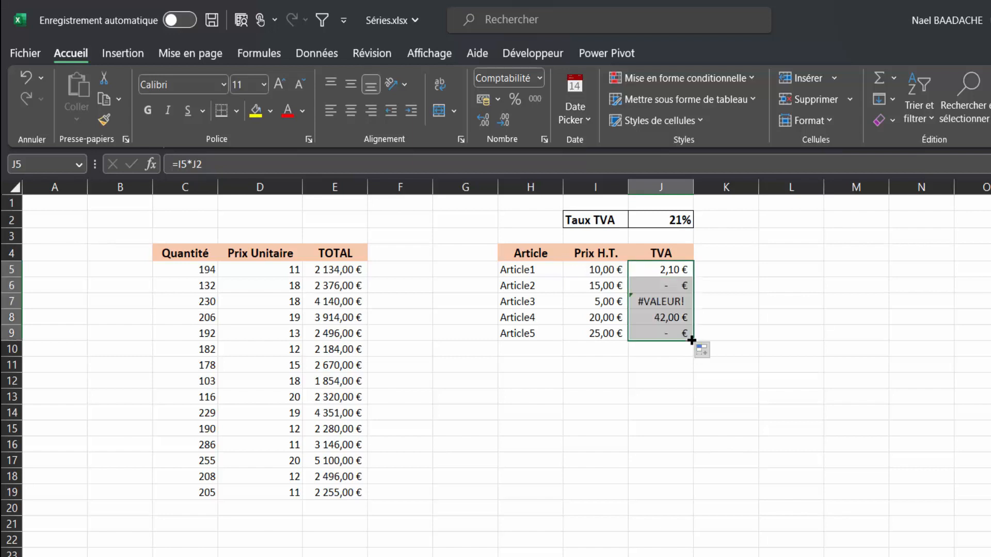
Inspect the copied formulas in J6 and J7 to see which cells they reference.
{"action": "left_click", "coordinate": [668, 290]}
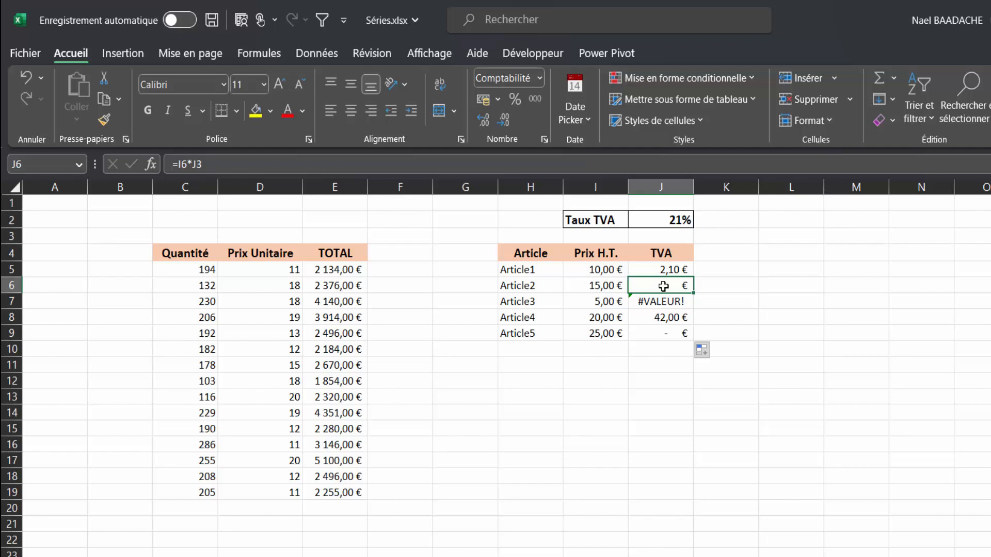
{"action": "double_click", "coordinate": [663, 285]}
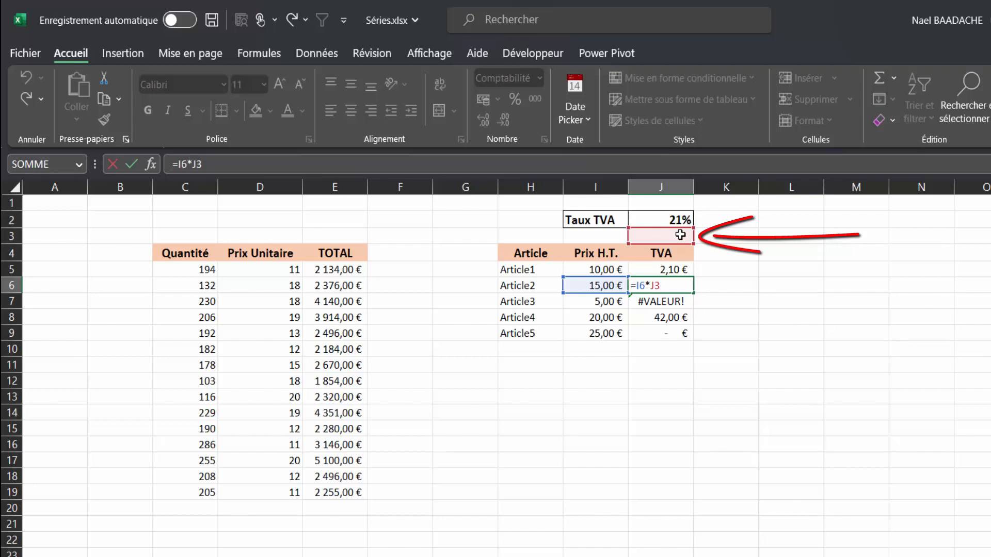
{"action": "key", "text": "ctrl+Return"}
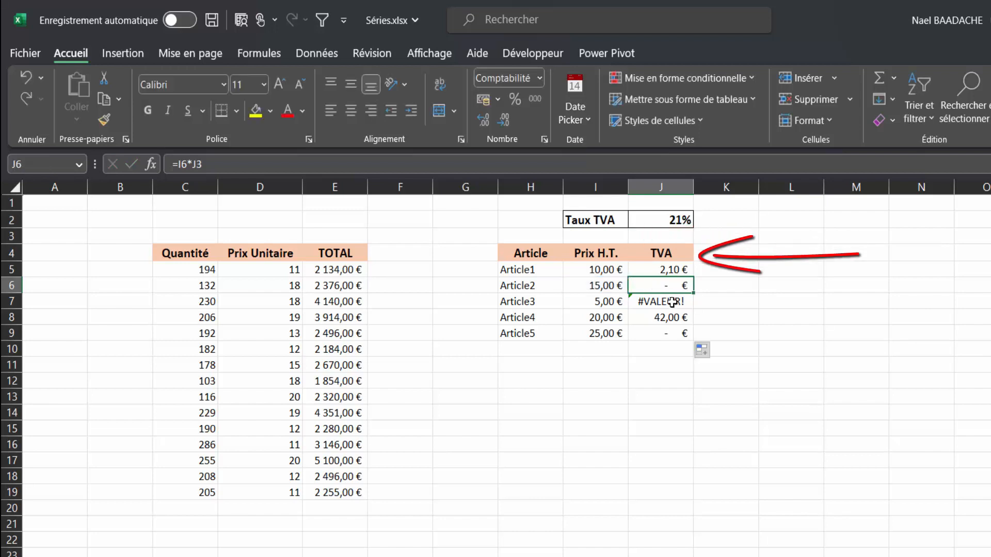
{"action": "double_click", "coordinate": [672, 302]}
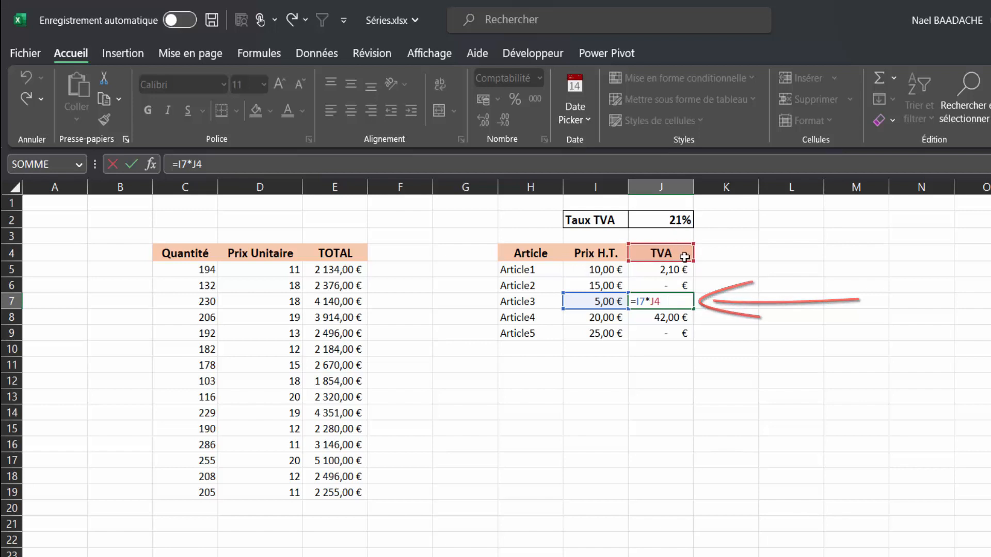
{"action": "key", "text": "ctrl+Return"}
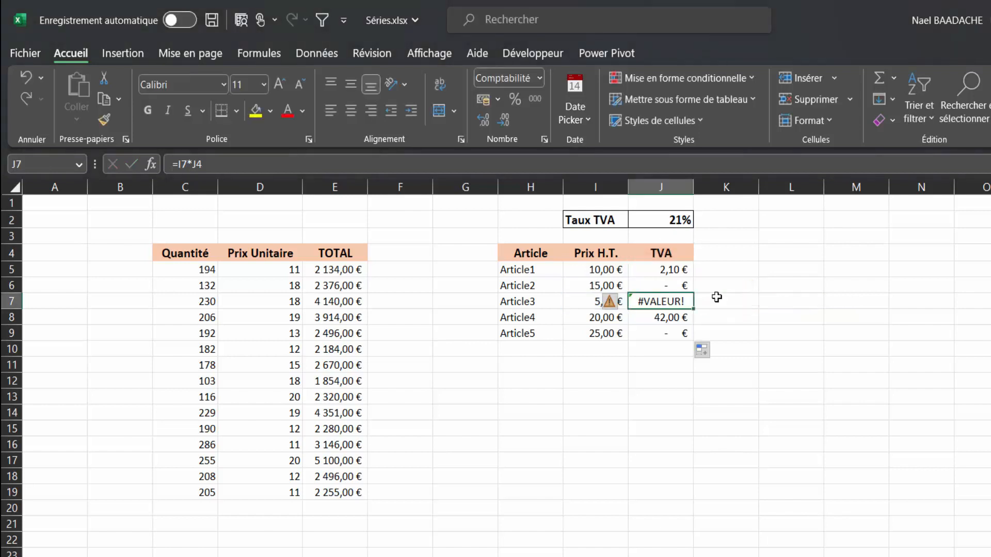
Check the cells that the J5 and J7 formulas reference, including the Taux TVA rate in J2 and the TVA header in J4.
{"action": "left_click", "coordinate": [677, 220]}
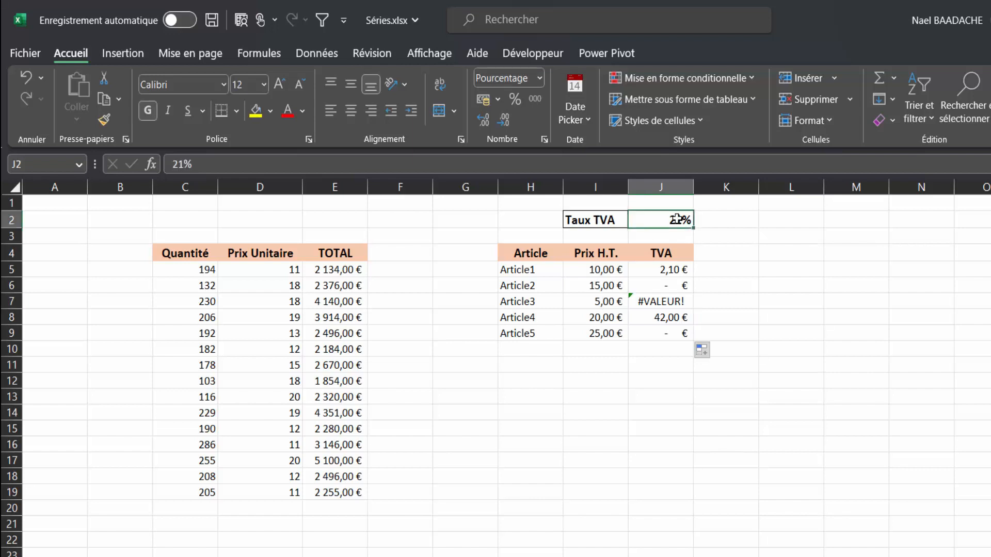
{"action": "left_click", "coordinate": [657, 253]}
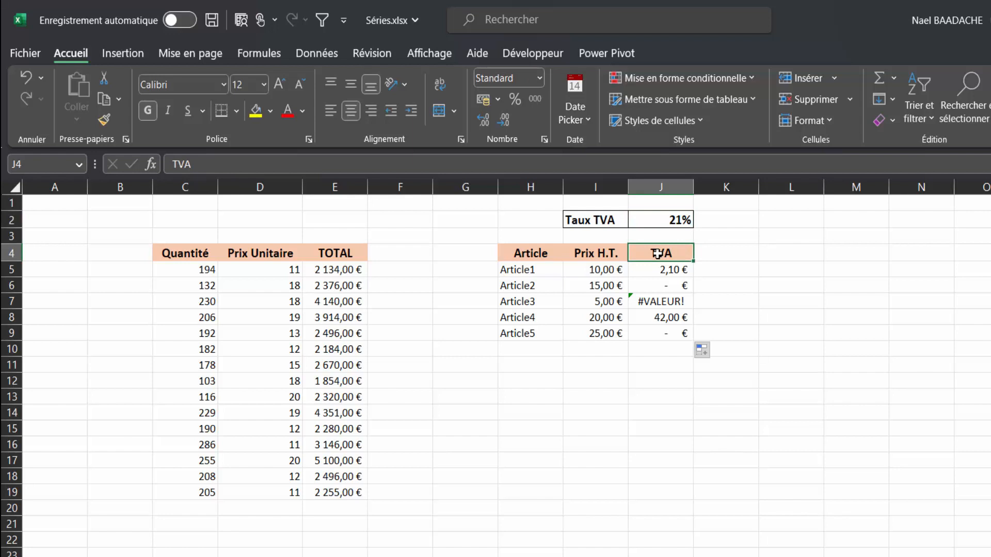
{"action": "left_click", "coordinate": [656, 304]}
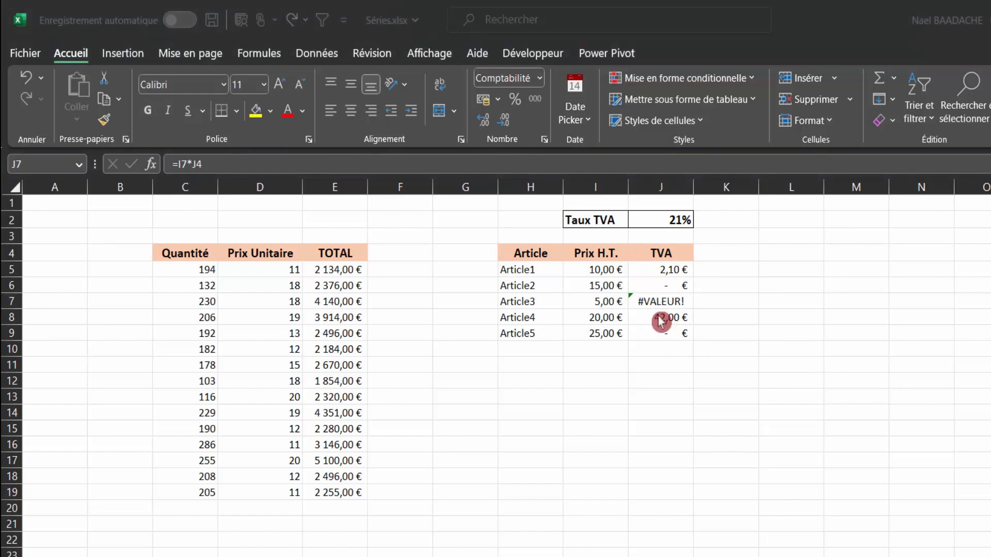
{"action": "left_click", "coordinate": [665, 219]}
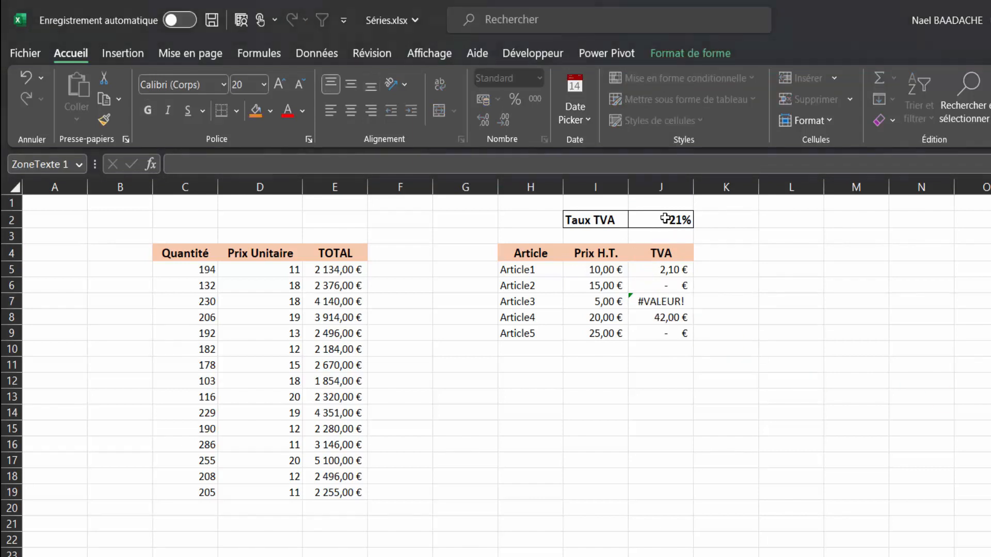
{"action": "left_click", "coordinate": [666, 222]}
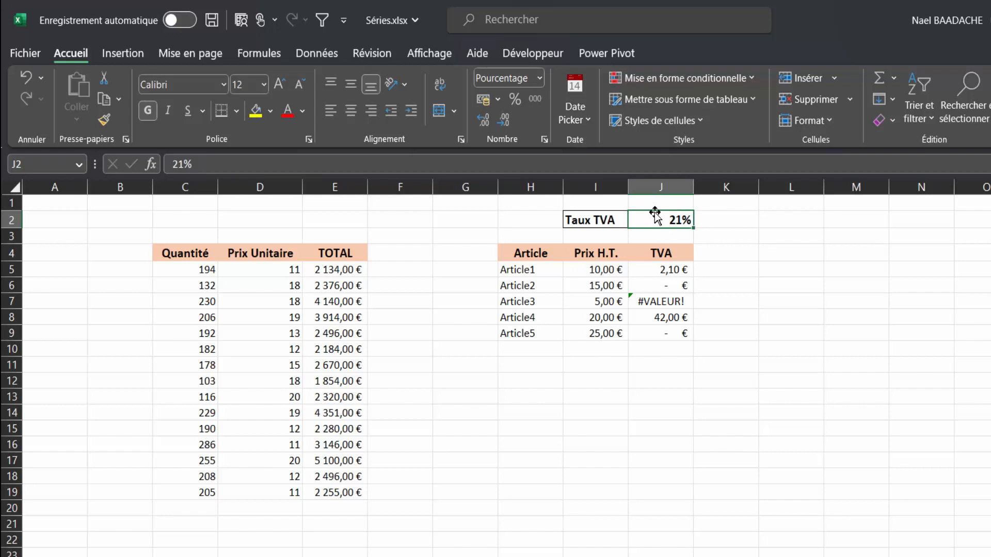
{"action": "left_click", "coordinate": [651, 270]}
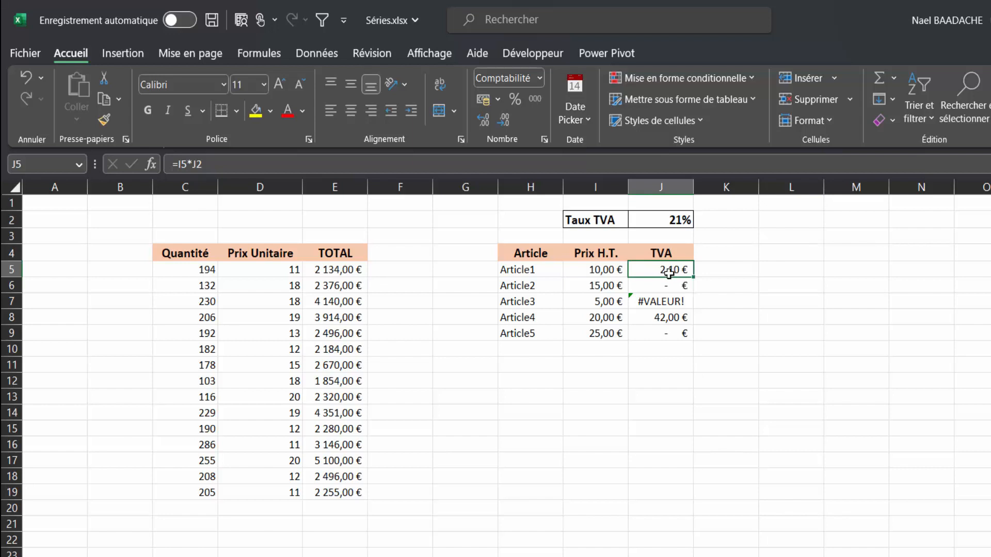
{"action": "left_click", "coordinate": [670, 220]}
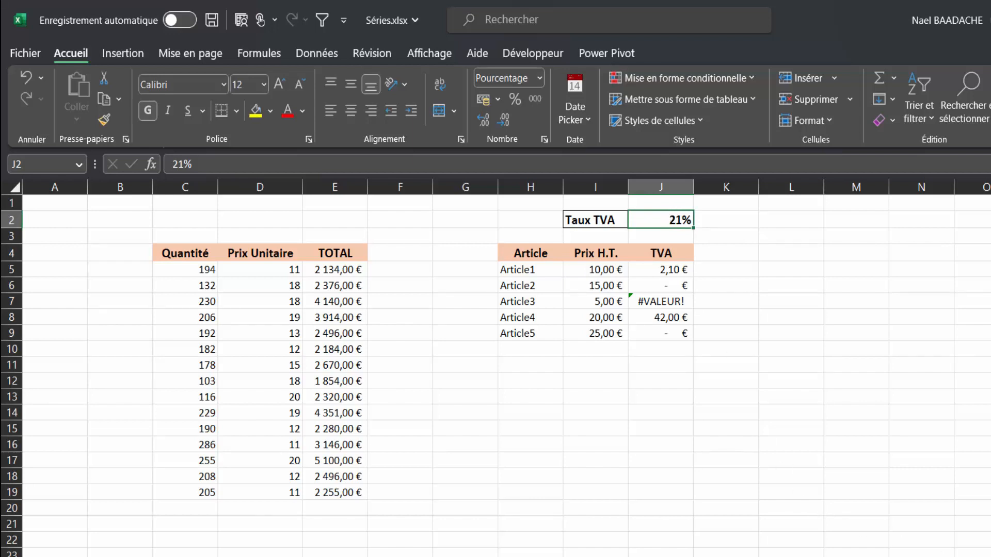
Move the green text box listing the reference types up beneath the TVA table, starting around cell J13.
{"action": "scroll", "coordinate": [496, 375], "scroll_direction": "down", "scroll_amount": 5}
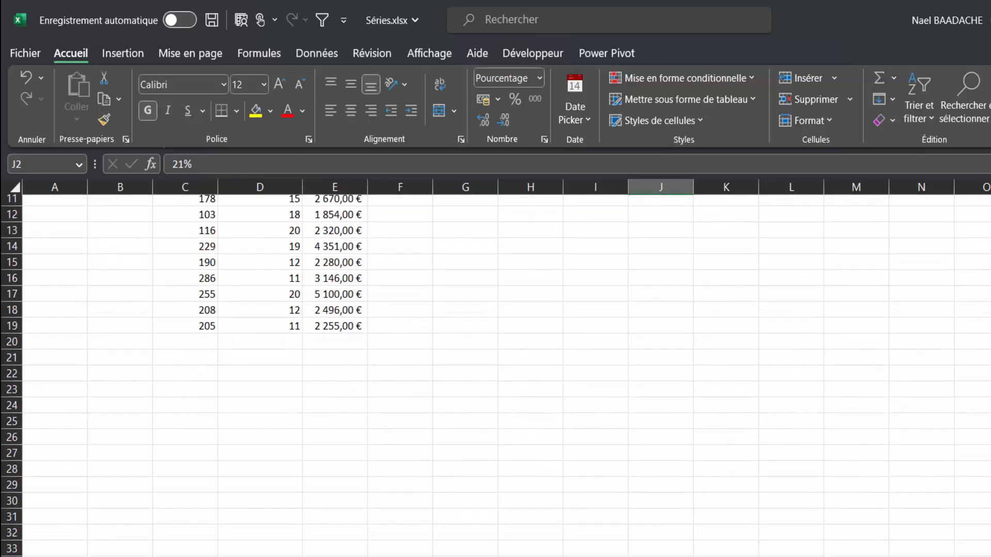
{"action": "left_click_drag", "start_coordinate": [990, 556], "coordinate": [696, 226]}
{"action": "scroll", "coordinate": [842, 402], "scroll_direction": "up", "scroll_amount": 5}
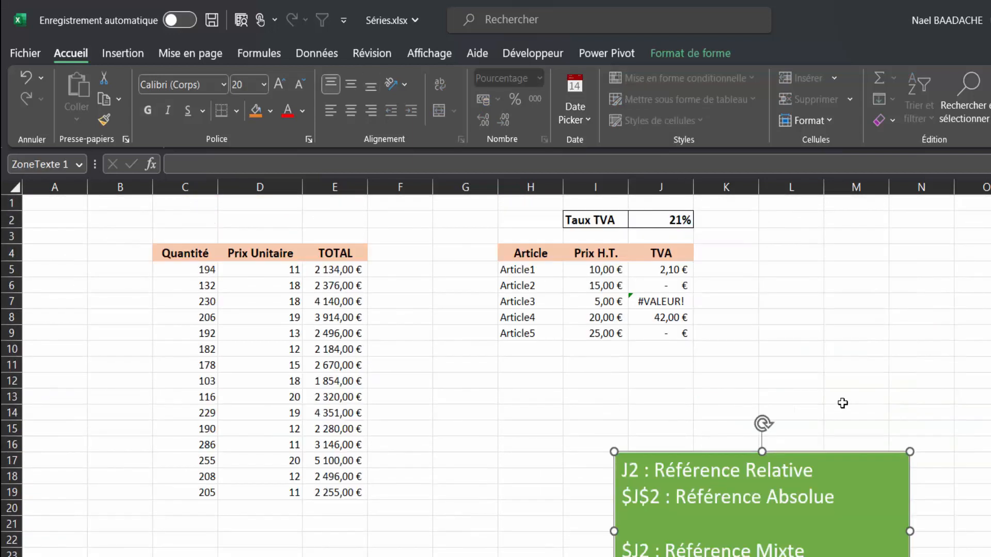
{"action": "left_click_drag", "start_coordinate": [807, 447], "coordinate": [851, 397]}
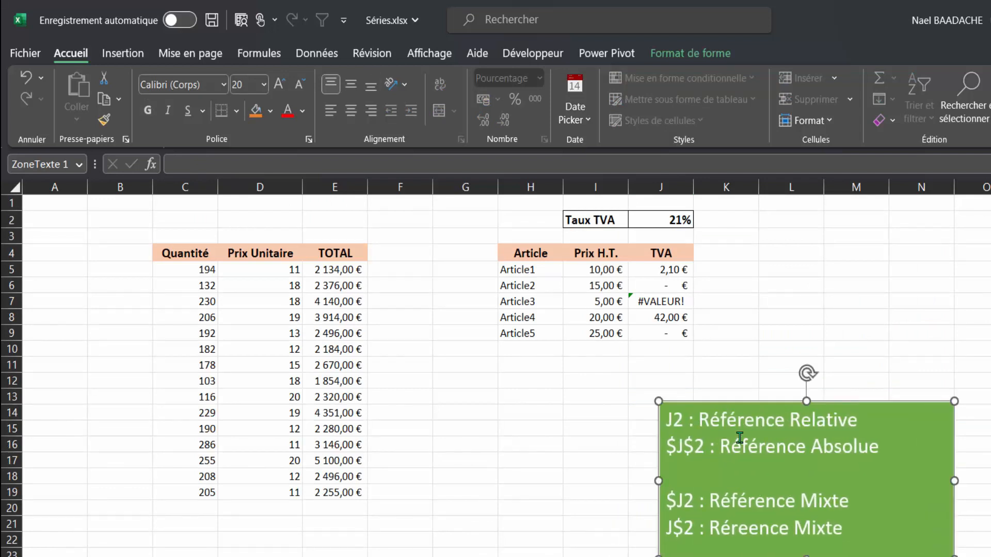
Compare the relative and absolute reference notes in the green text box with the formulas in J5 to J9 and the rate in J2.
{"action": "left_click", "coordinate": [654, 219]}
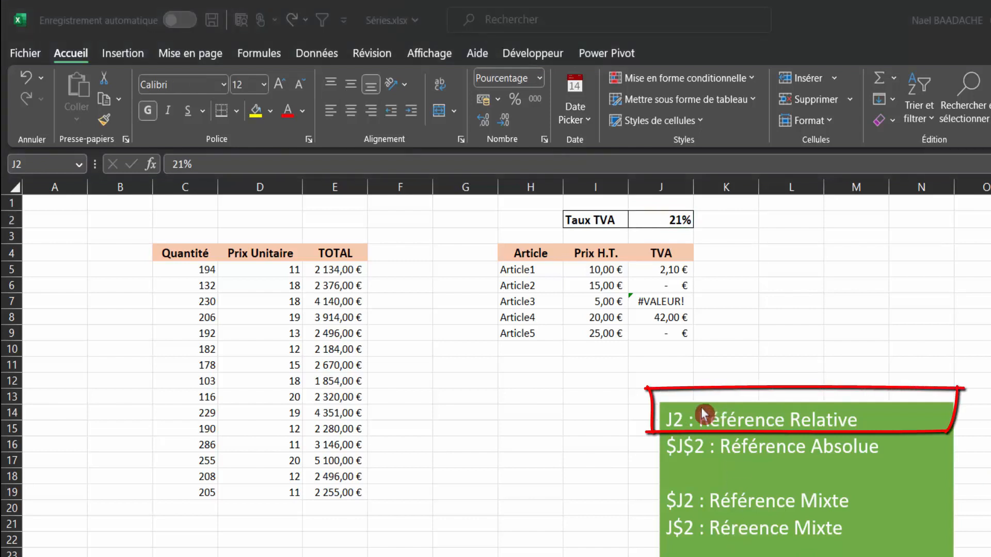
{"action": "left_click", "coordinate": [675, 421]}
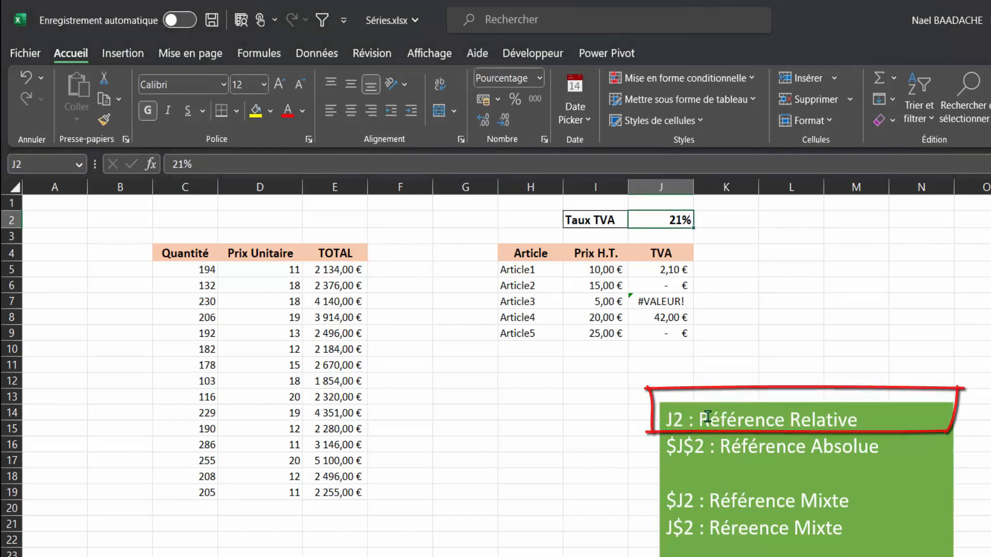
{"action": "left_click_drag", "start_coordinate": [699, 418], "coordinate": [854, 420]}
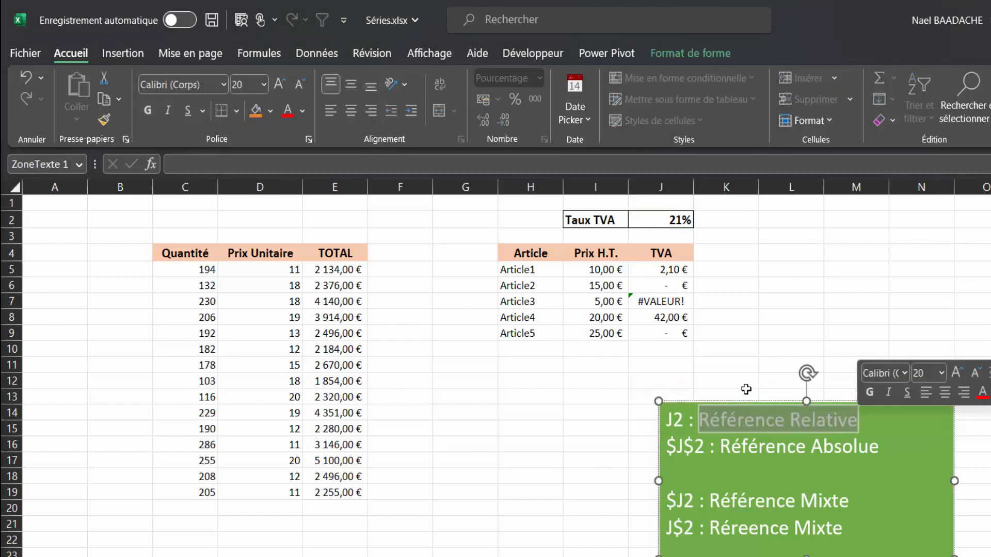
{"action": "left_click", "coordinate": [669, 287]}
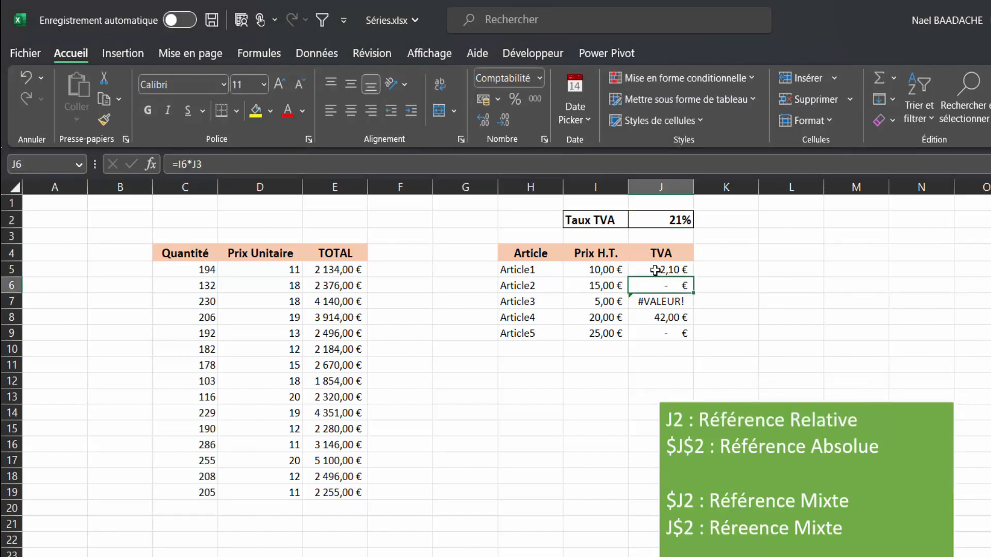
{"action": "left_click", "coordinate": [655, 269]}
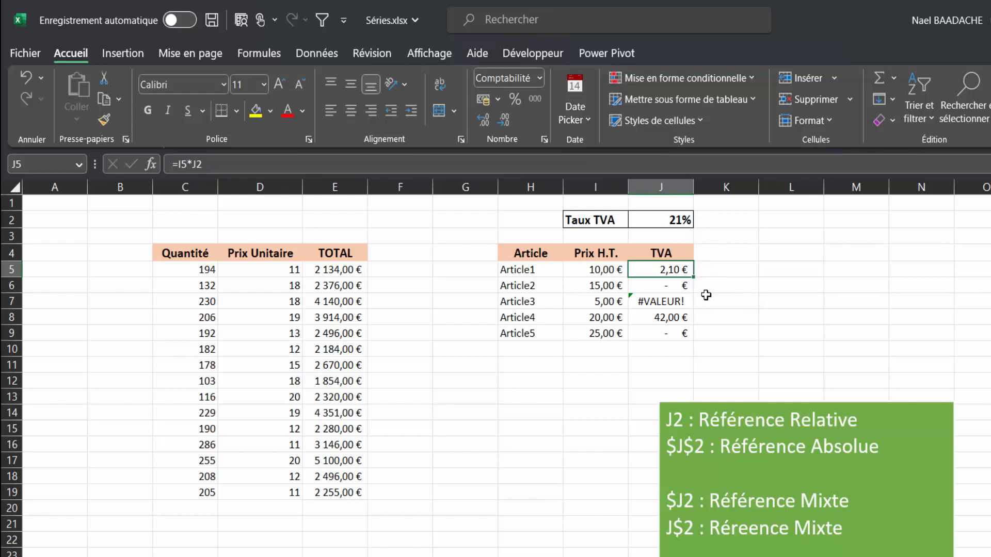
{"action": "left_click", "coordinate": [668, 289]}
{"action": "left_click", "coordinate": [666, 303]}
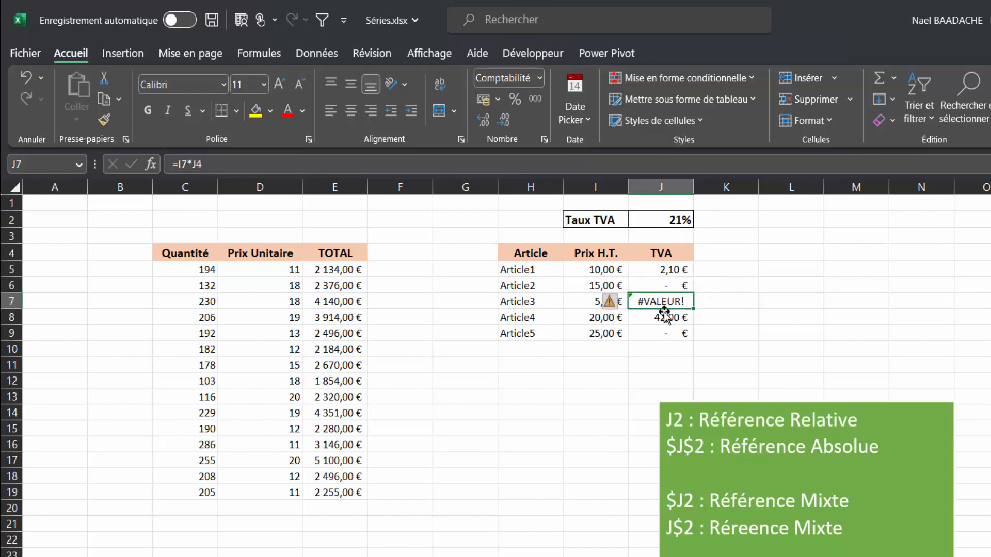
{"action": "left_click", "coordinate": [664, 318]}
{"action": "left_click", "coordinate": [664, 331]}
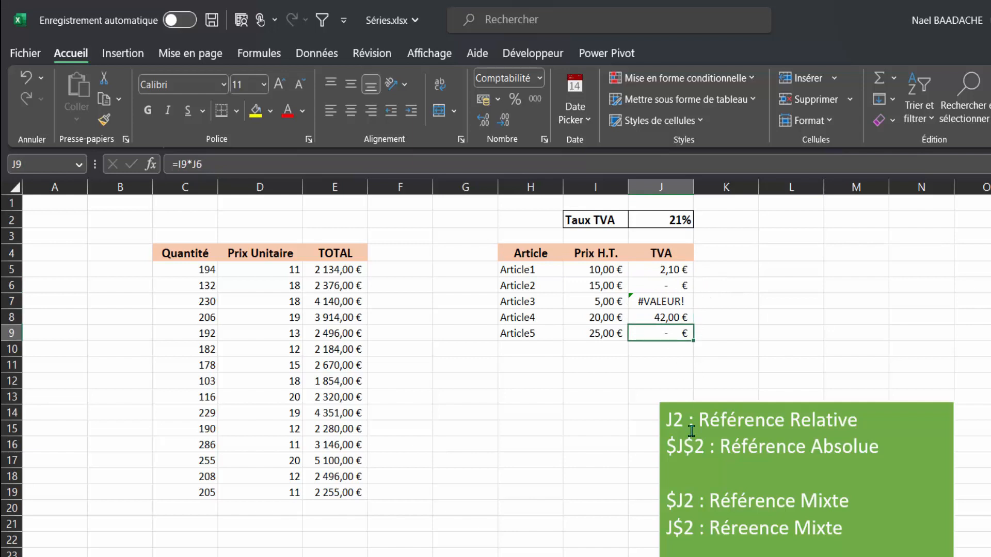
{"action": "left_click", "coordinate": [668, 217]}
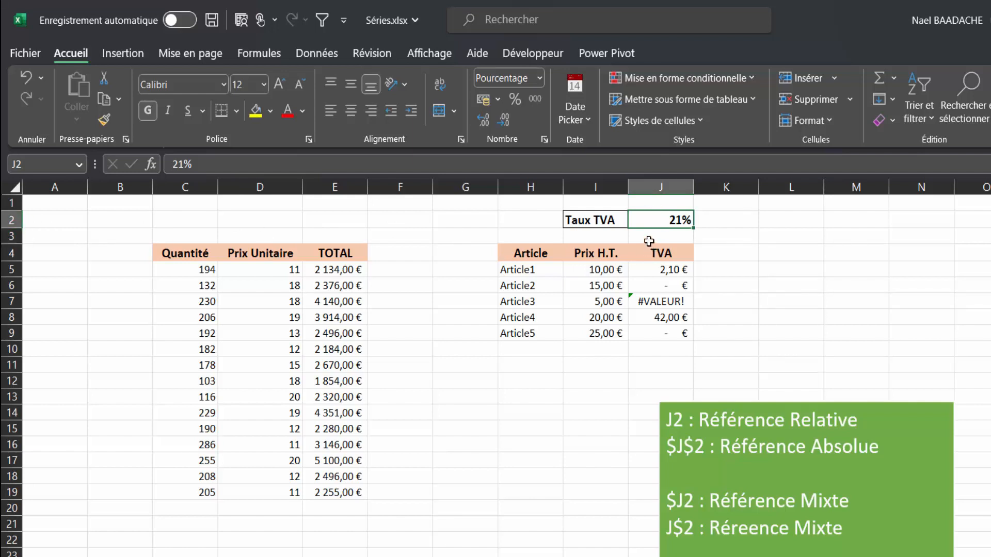
{"action": "left_click", "coordinate": [678, 447]}
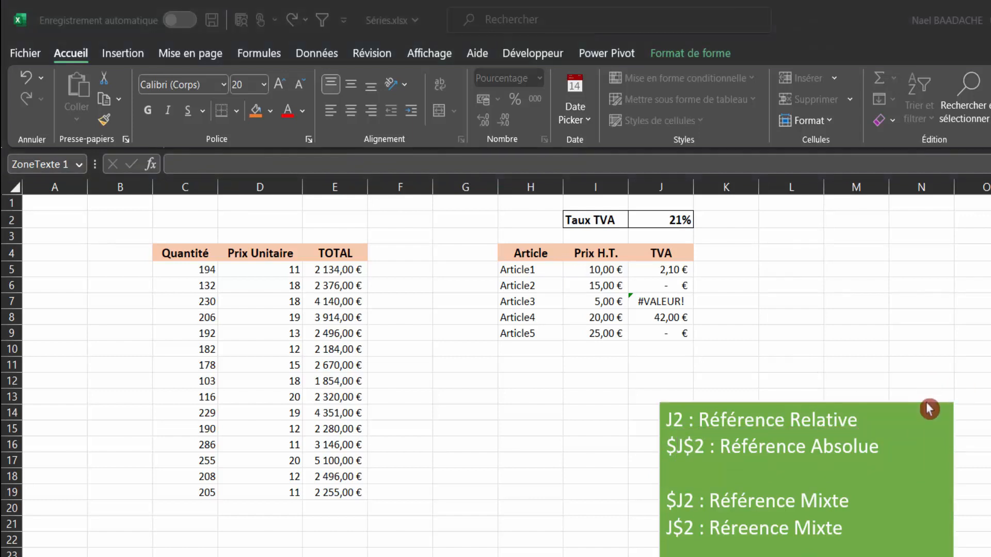
{"action": "key", "text": "Escape"}
{"action": "left_click", "coordinate": [551, 436]}
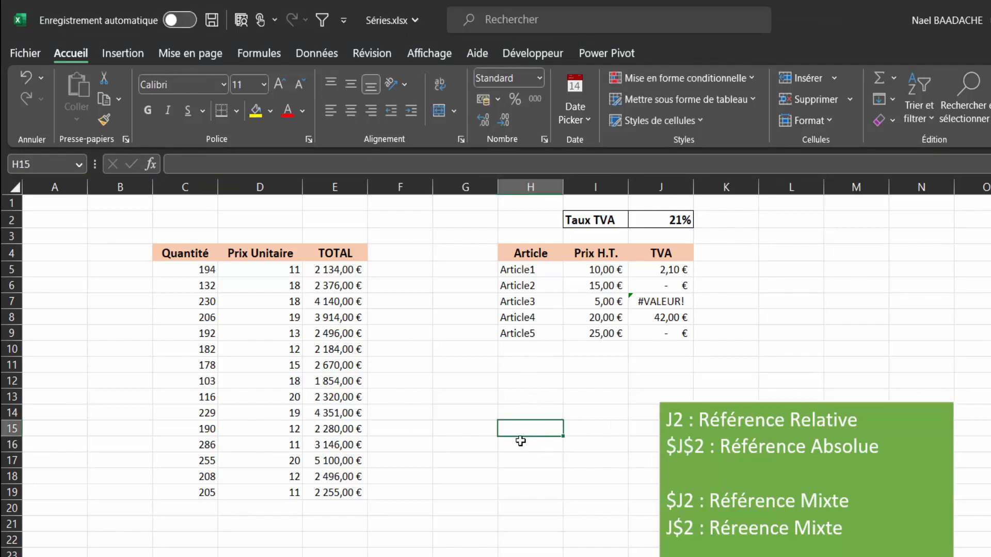
{"action": "key", "text": "F4"}
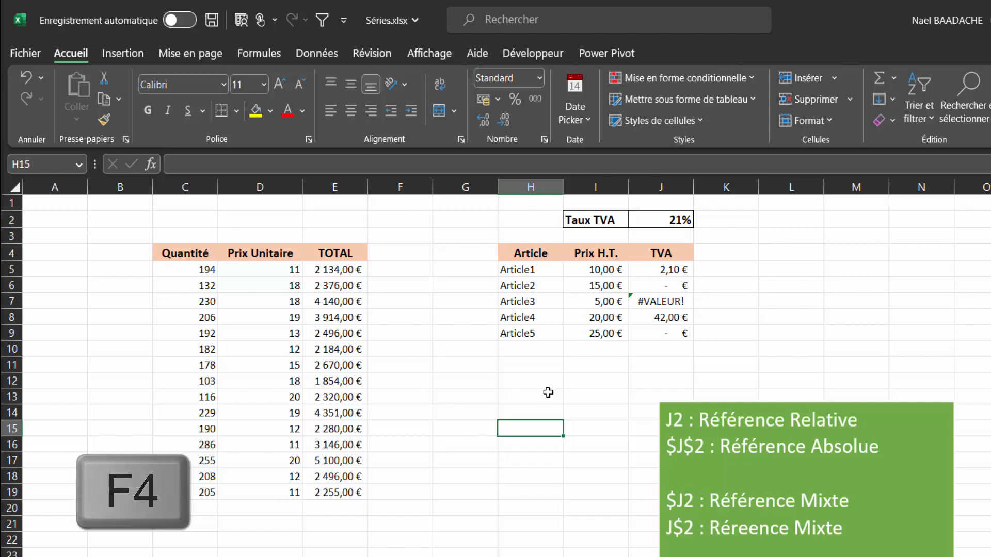
Clear the TVA formulas in J5:J9 and enter =I5*$J$2 in J5 with an absolute reference to the Taux TVA cell.
{"action": "left_click_drag", "start_coordinate": [664, 272], "coordinate": [664, 334]}
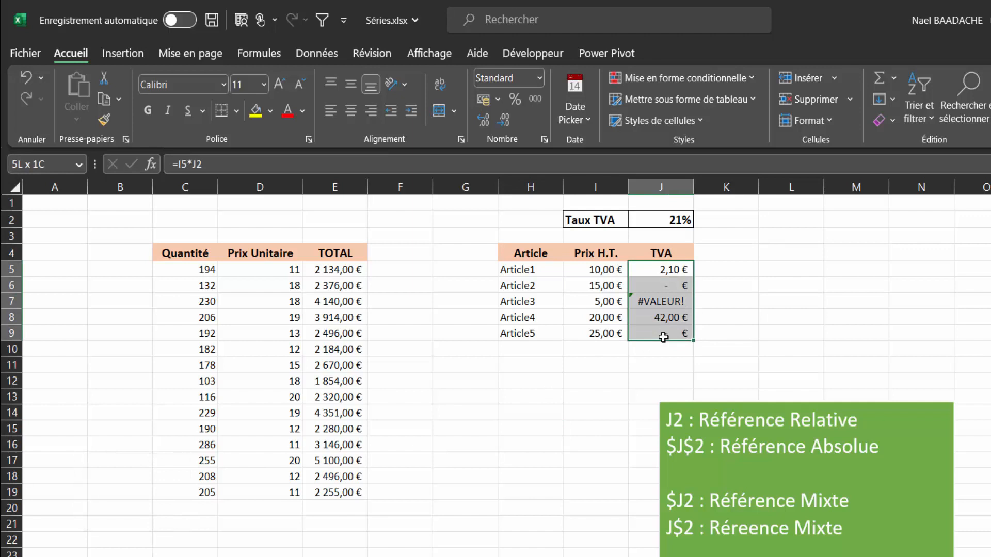
{"action": "key", "text": "Delete"}
{"action": "left_click", "coordinate": [667, 269]}
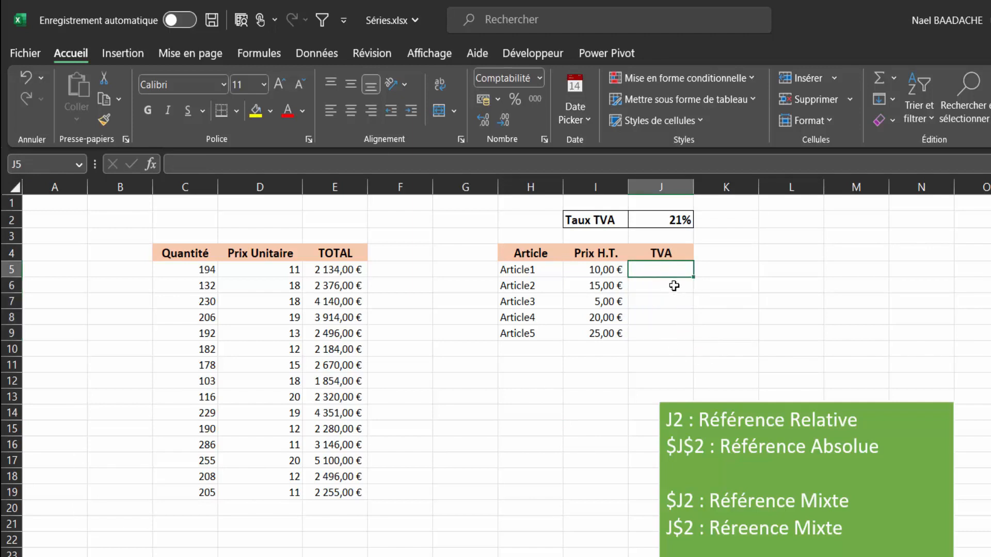
{"action": "type", "text": "="}
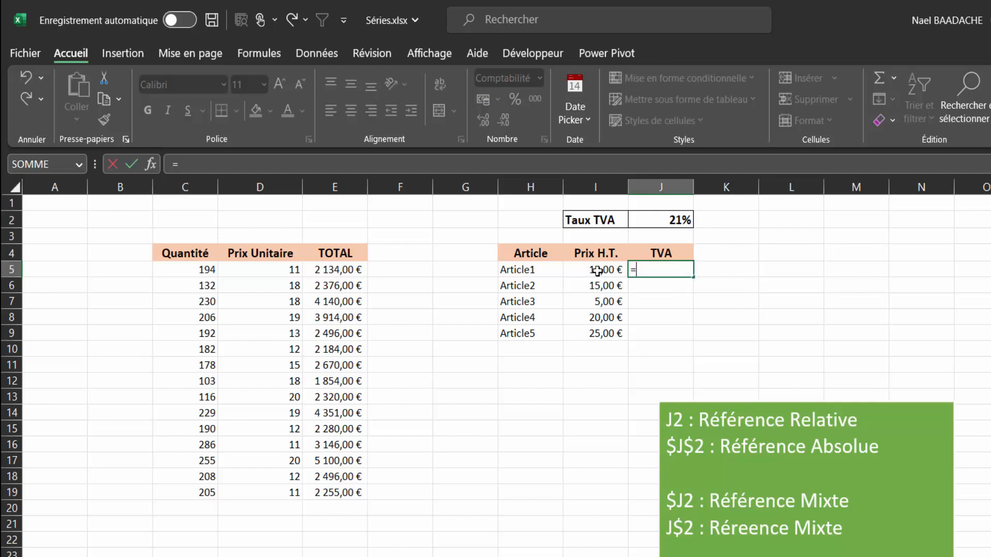
{"action": "left_click", "coordinate": [597, 270]}
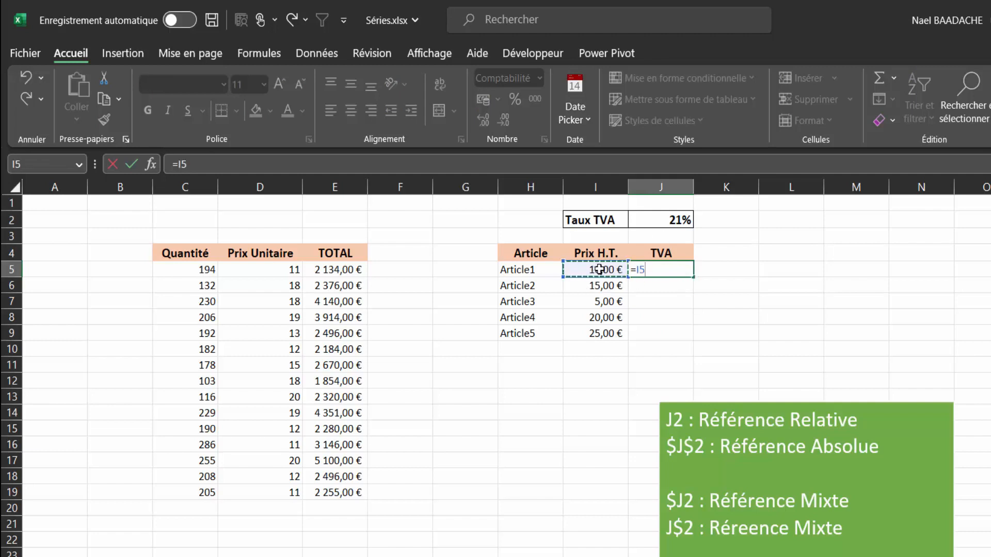
{"action": "type", "text": "*"}
{"action": "left_click", "coordinate": [657, 219]}
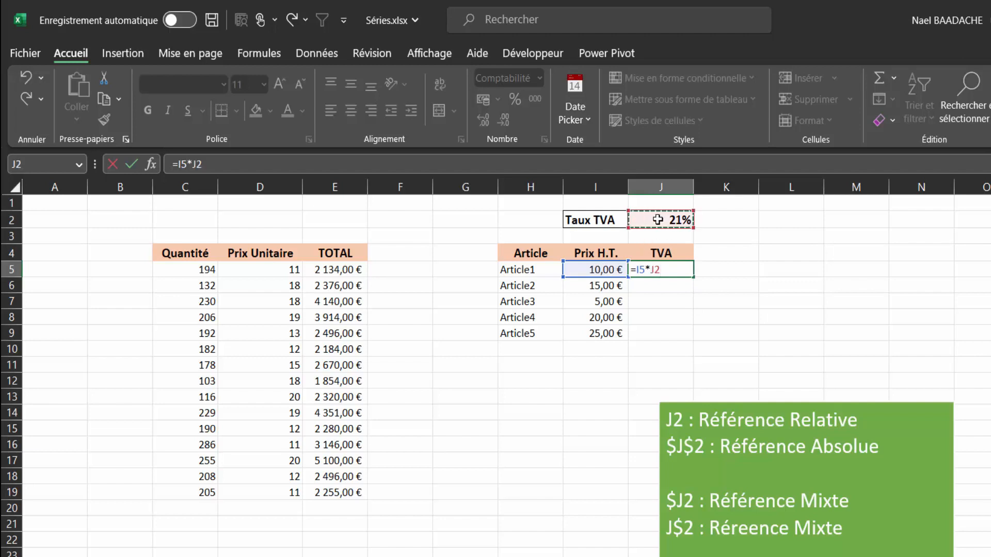
{"action": "key", "text": "F4"}
{"action": "key", "text": "Return"}
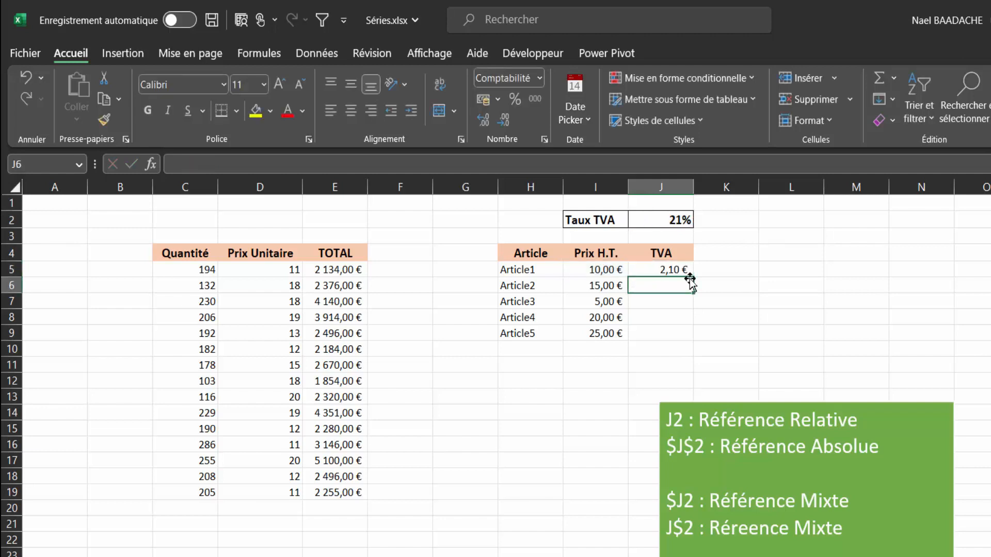
Fill the absolute-reference formula from J5 down to J9, and clear the whole range J5:J9 again.
{"action": "left_click", "coordinate": [689, 267]}
{"action": "left_click_drag", "start_coordinate": [696, 278], "coordinate": [692, 338]}
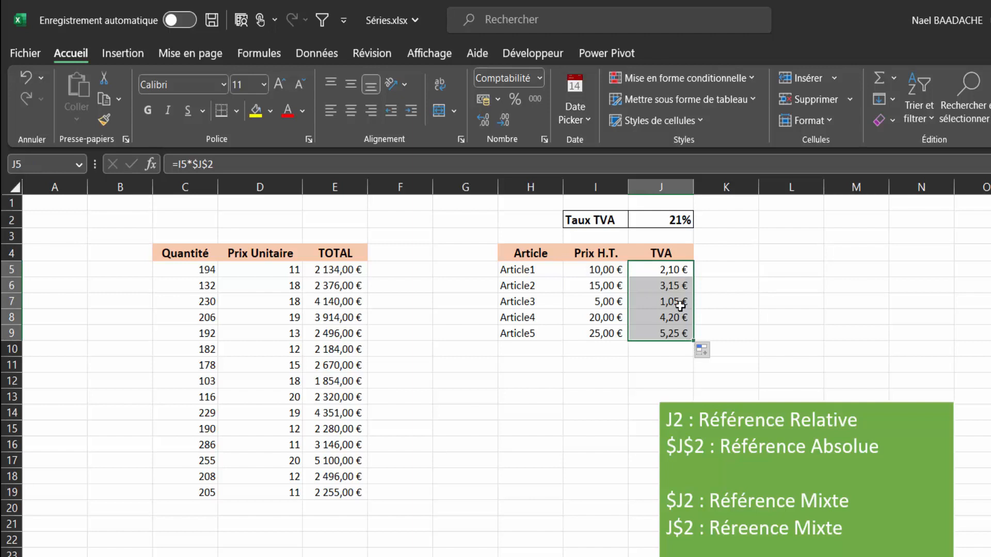
{"action": "left_click_drag", "start_coordinate": [667, 268], "coordinate": [669, 333]}
{"action": "key", "text": "Delete"}
Enter =I5*$J$2 in J5, cycling the J2 reference through its mixed and relative forms before settling on the absolute one.
{"action": "left_click", "coordinate": [669, 270]}
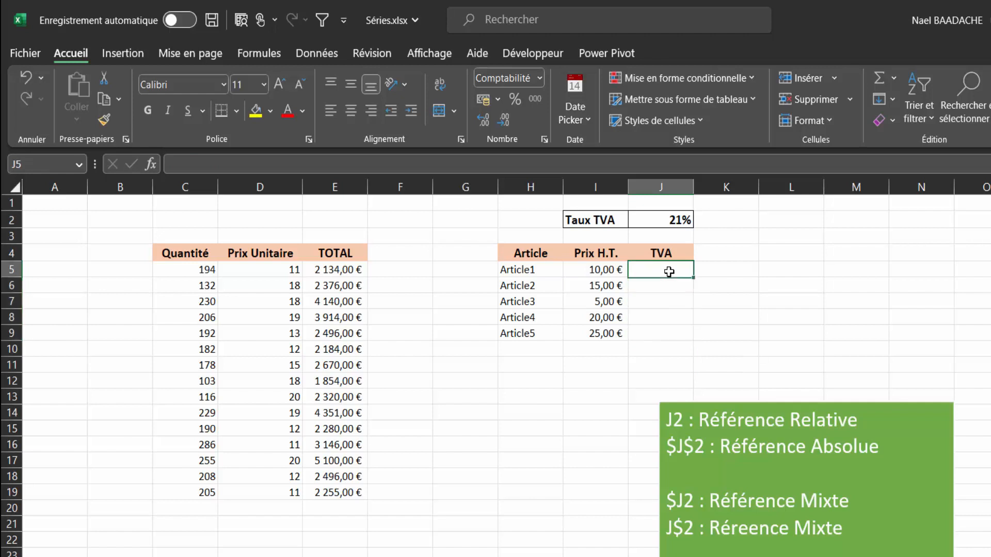
{"action": "type", "text": "="}
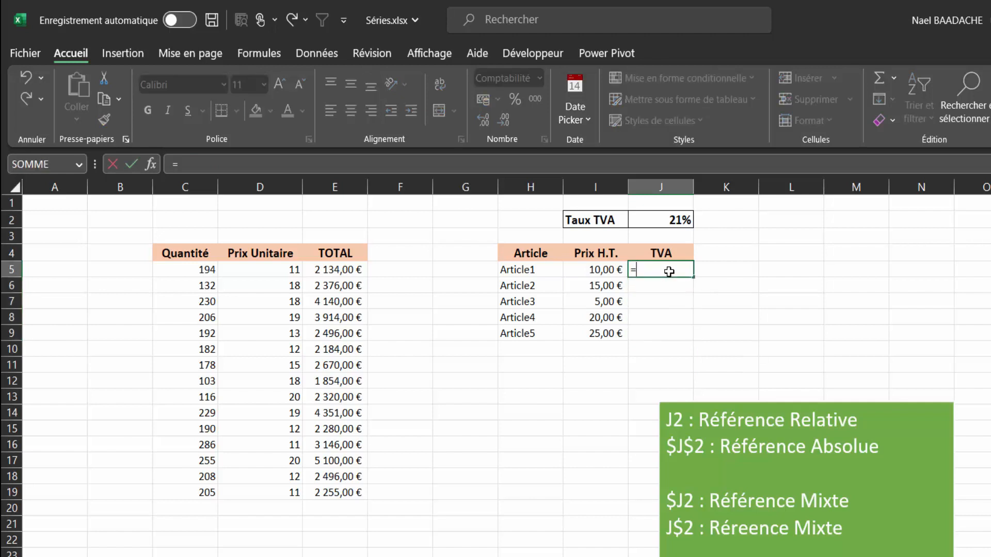
{"action": "left_click", "coordinate": [605, 270]}
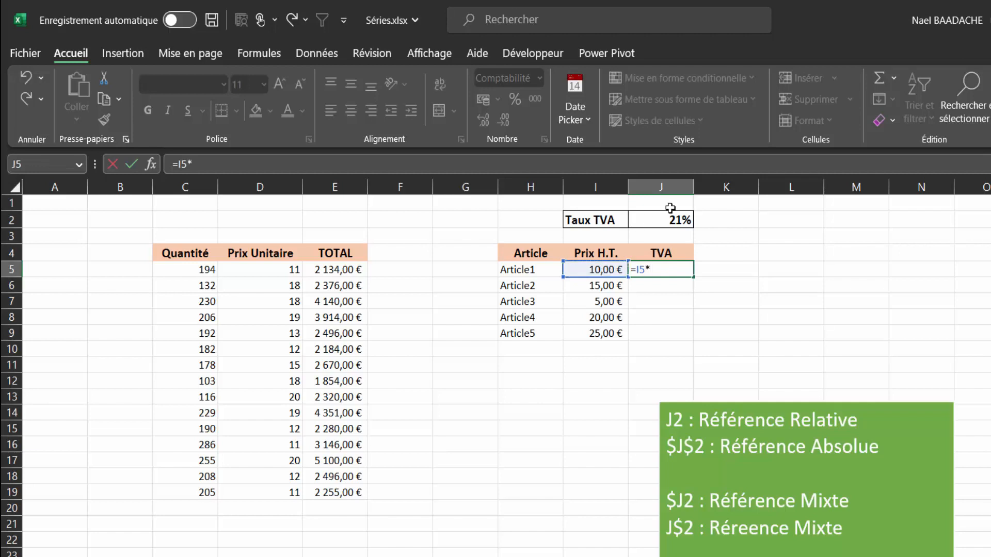
{"action": "left_click", "coordinate": [678, 222]}
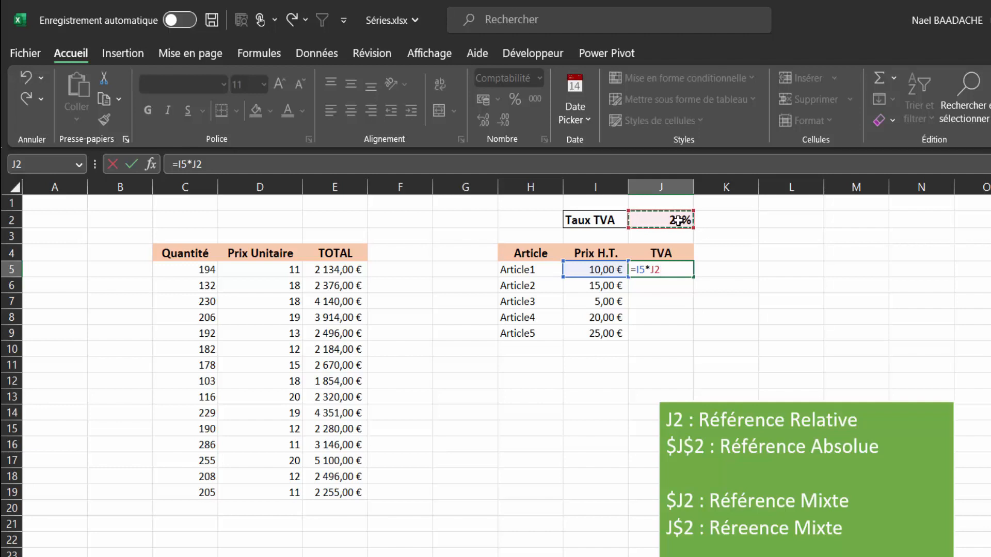
{"action": "key", "text": "F4"}
{"action": "key", "text": "F4"}
{"action": "key", "text": "F4"}
{"action": "key", "text": "F4"}
{"action": "key", "text": "Return"}
{"action": "key", "text": "Up"}
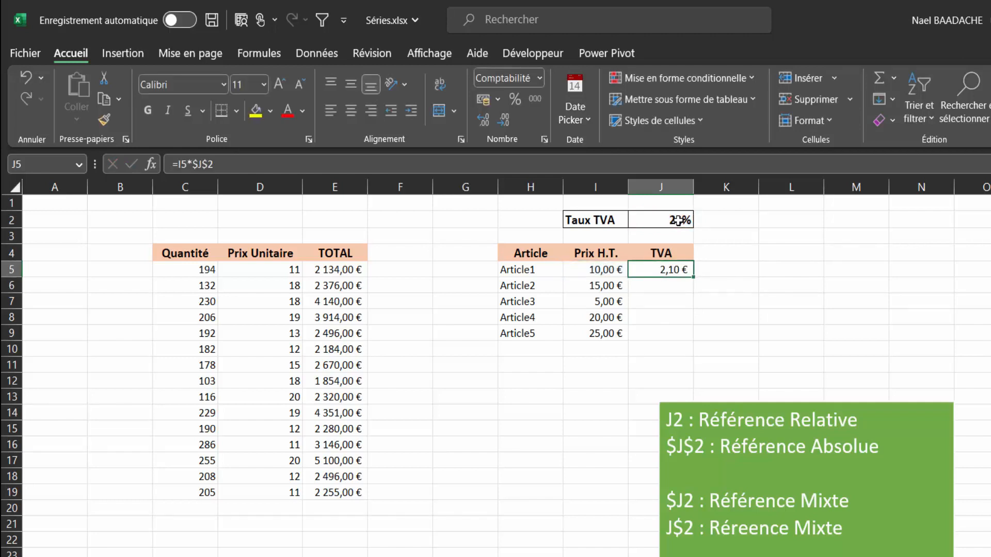
Copy the formula in J5 and paste it into J6:J9 for the remaining articles.
{"action": "key", "text": "ctrl+c"}
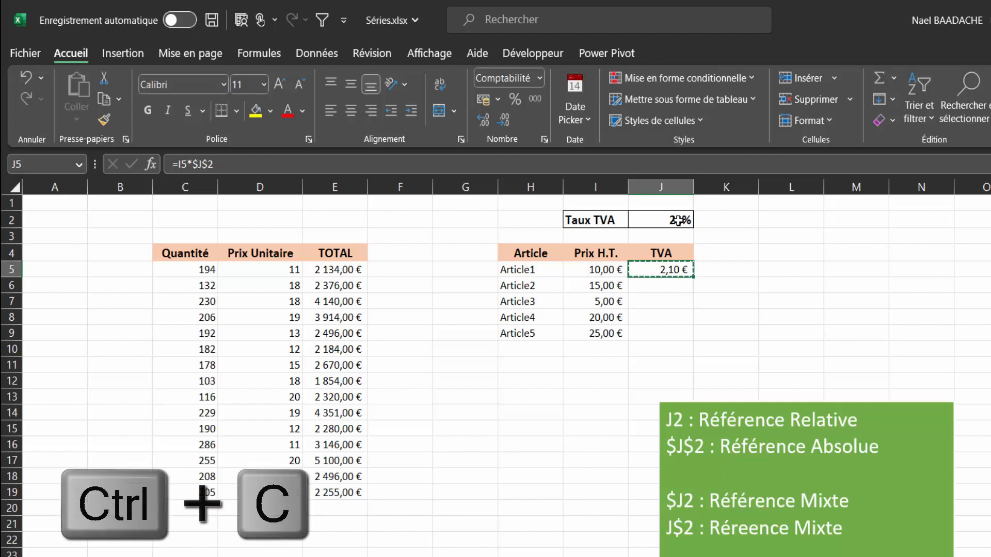
{"action": "left_click_drag", "start_coordinate": [660, 286], "coordinate": [674, 333]}
{"action": "key", "text": "ctrl+v"}
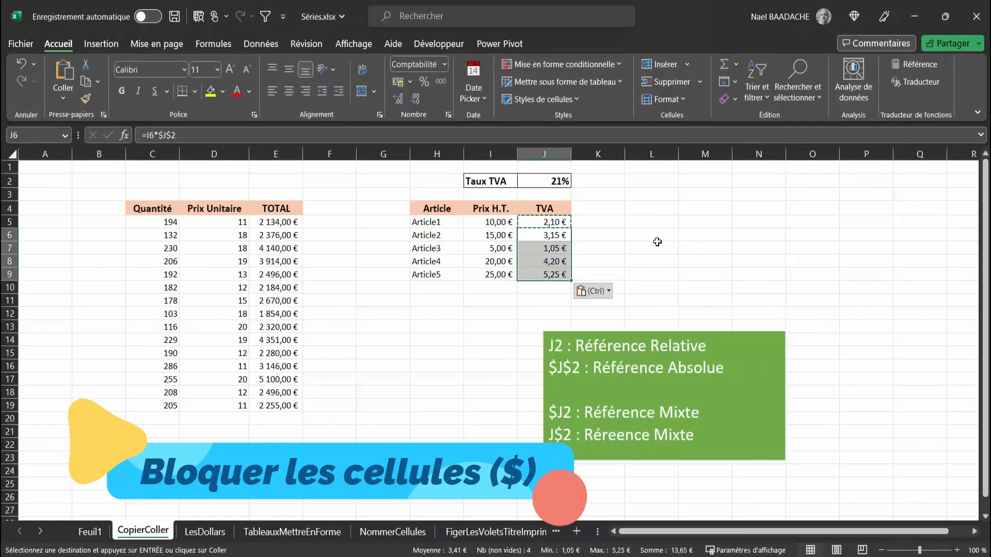
Clear the TVA formulas in J5:J9 and re-enter =I5*$J$2 in J5, locking the Taux TVA cell as absolute.
{"action": "left_click", "coordinate": [568, 263]}
{"action": "left_click_drag", "start_coordinate": [554, 223], "coordinate": [558, 277]}
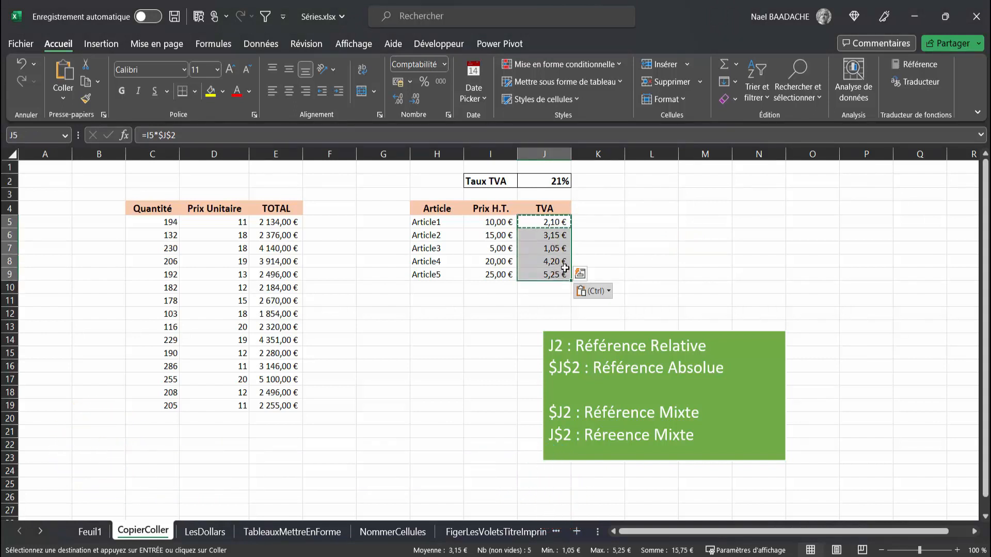
{"action": "key", "text": "Delete"}
{"action": "left_click", "coordinate": [552, 222]}
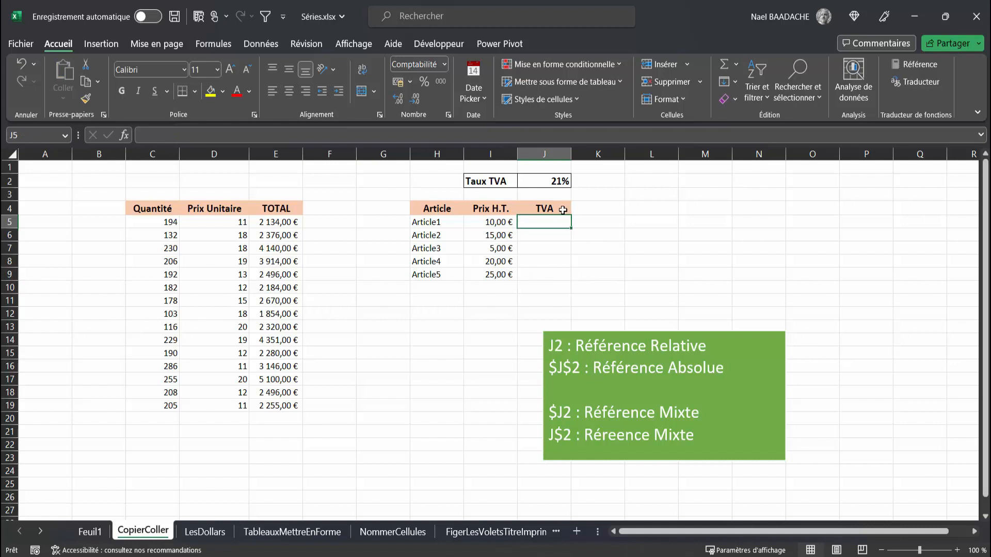
{"action": "type", "text": "="}
{"action": "left_click", "coordinate": [497, 222]}
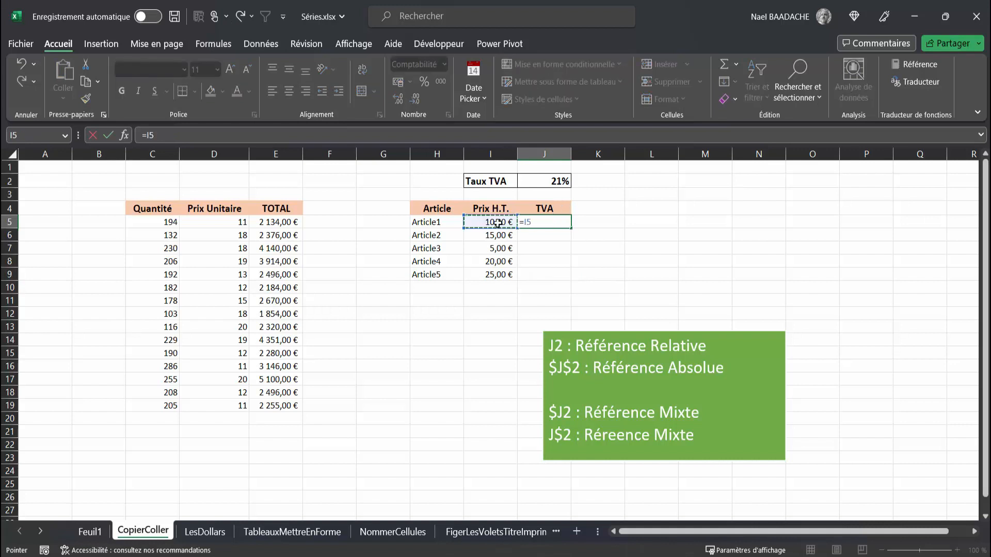
{"action": "type", "text": "*"}
{"action": "left_click", "coordinate": [546, 182]}
{"action": "key", "text": "F4"}
{"action": "key", "text": "Return"}
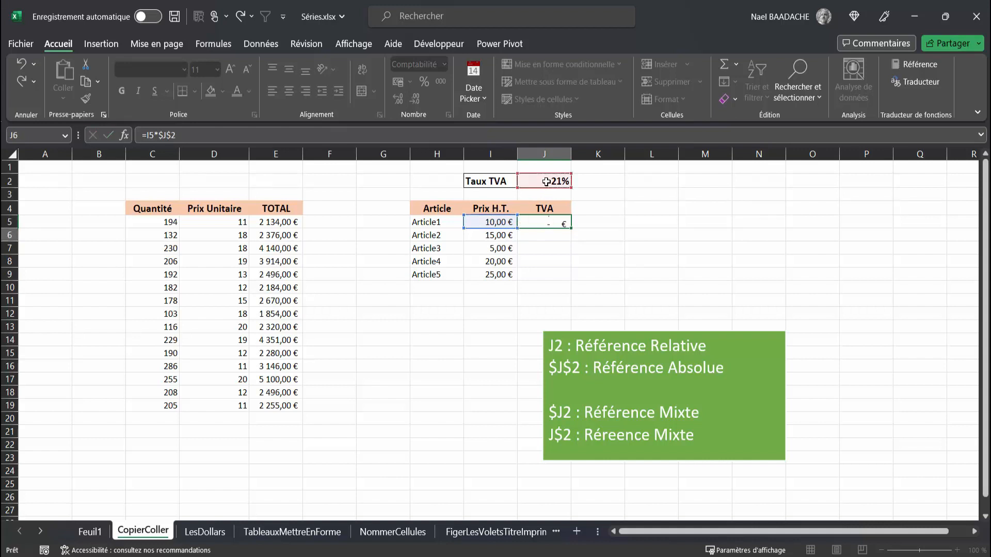
Copy the J5 formula and paste it into J6:J9 with the standard paste option.
{"action": "left_click", "coordinate": [552, 222]}
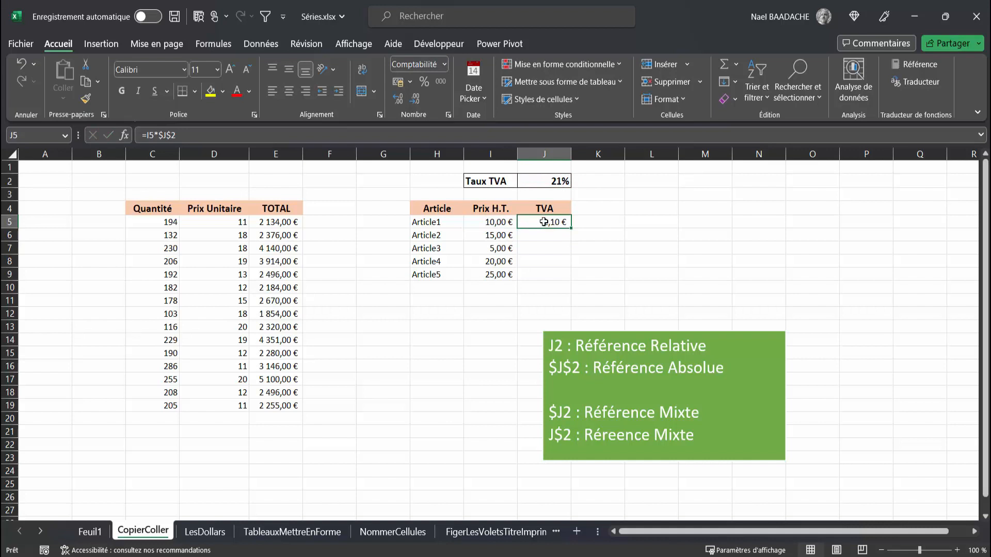
{"action": "right_click", "coordinate": [546, 221]}
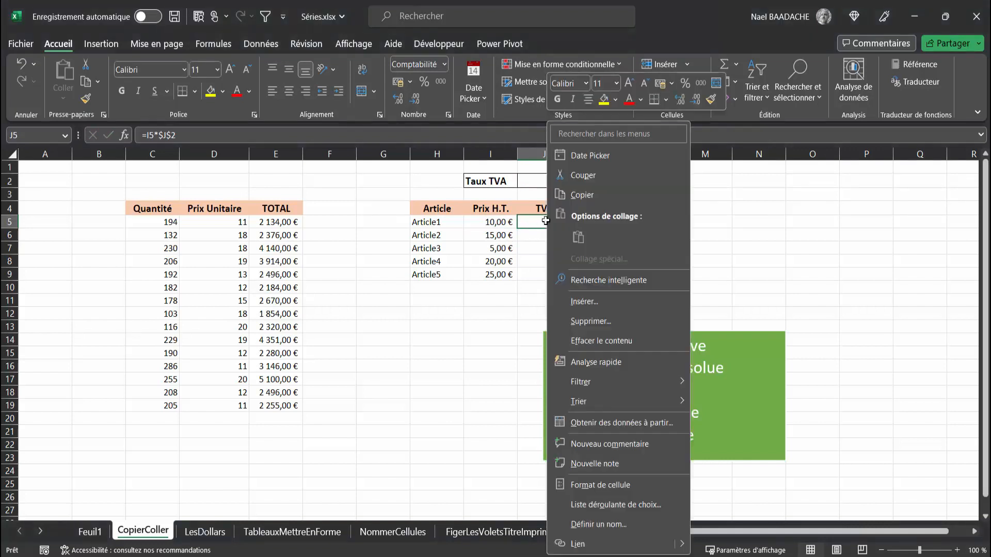
{"action": "left_click", "coordinate": [581, 195]}
{"action": "left_click", "coordinate": [554, 241]}
{"action": "left_click_drag", "start_coordinate": [555, 243], "coordinate": [554, 271]}
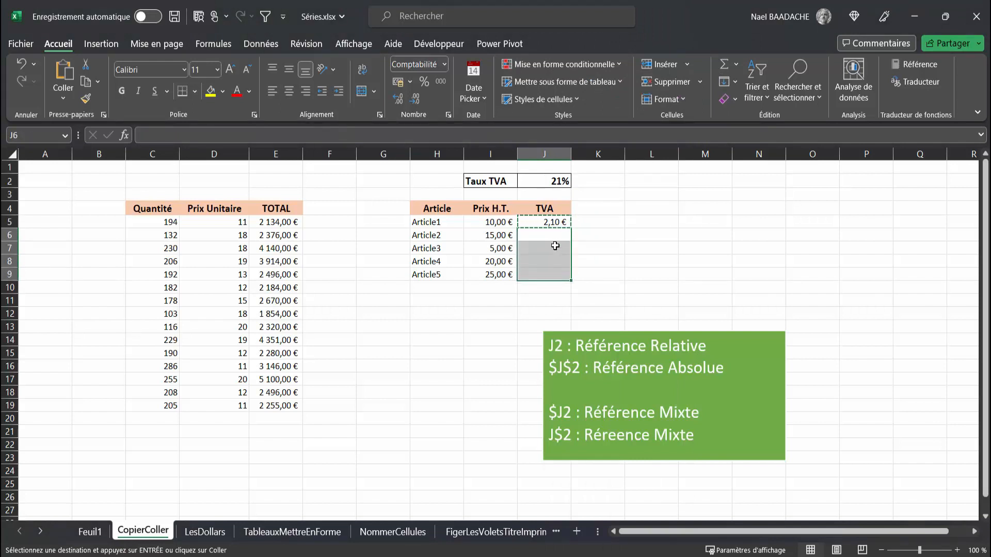
{"action": "right_click", "coordinate": [557, 250]}
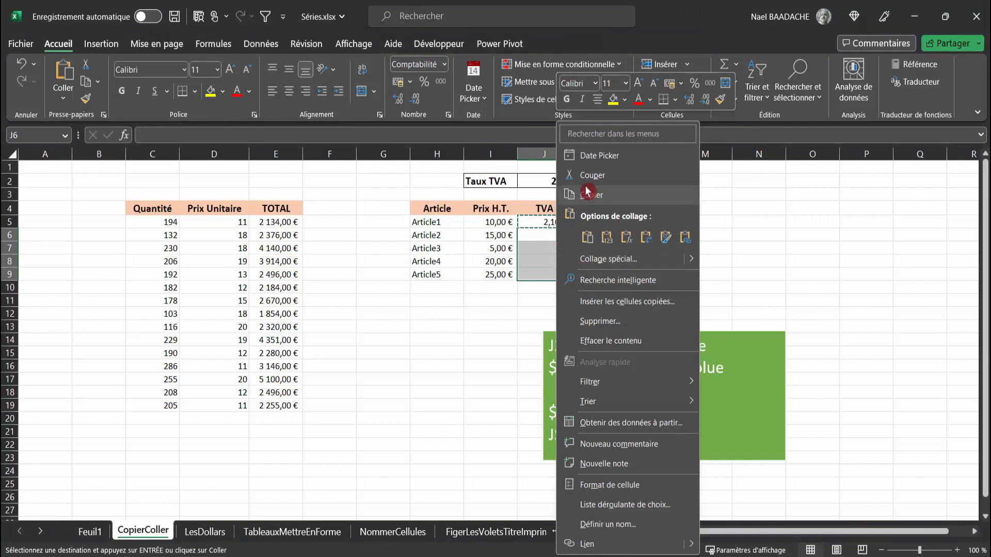
{"action": "left_click", "coordinate": [588, 237]}
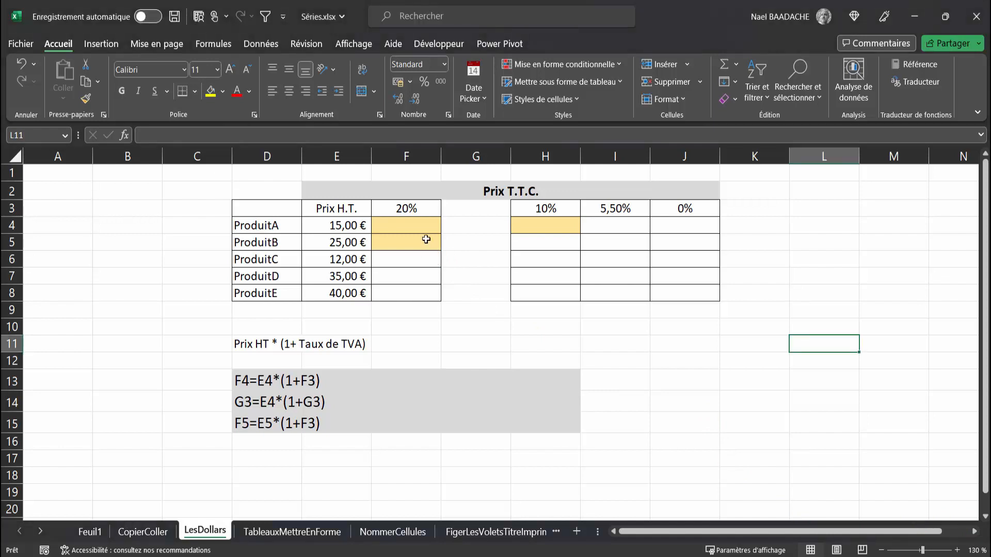
Examine the empty Prix T.T.C. ranges F4:F8 and H4:J8 on the LesDollars sheet, along with the price calculation rule in D11.
{"action": "left_click_drag", "start_coordinate": [424, 226], "coordinate": [415, 286]}
{"action": "left_click_drag", "start_coordinate": [542, 225], "coordinate": [676, 283]}
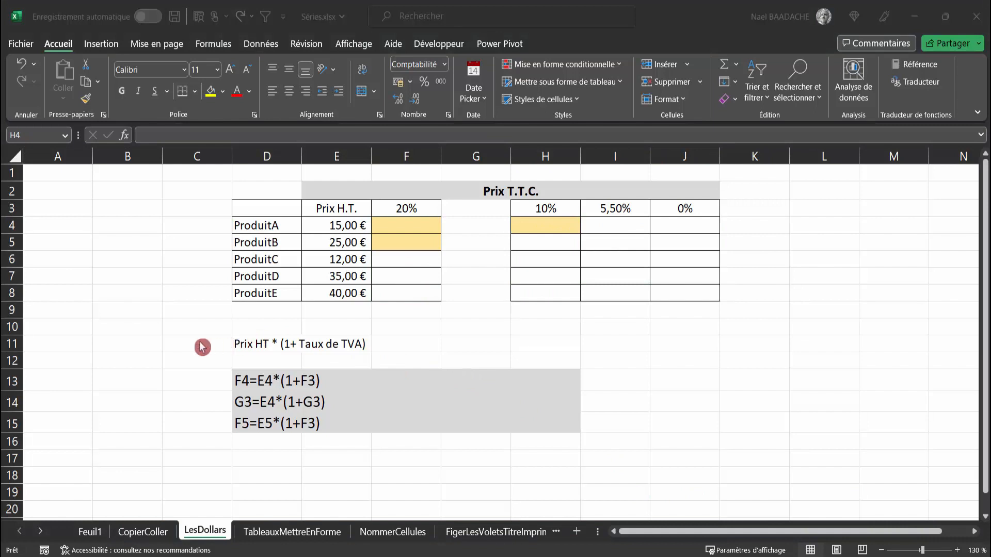
{"action": "key", "text": "Escape"}
{"action": "left_click", "coordinate": [247, 342]}
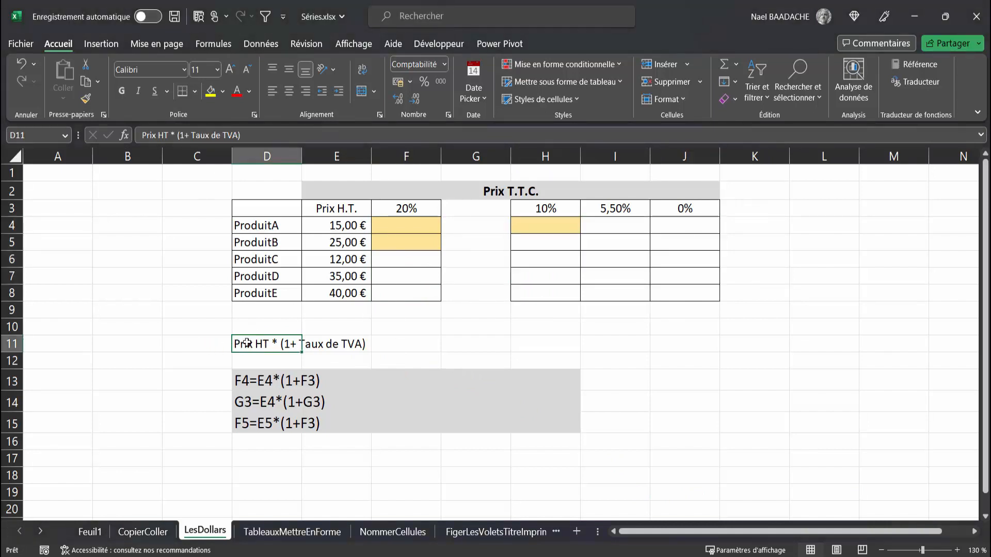
{"action": "left_click", "coordinate": [177, 343]}
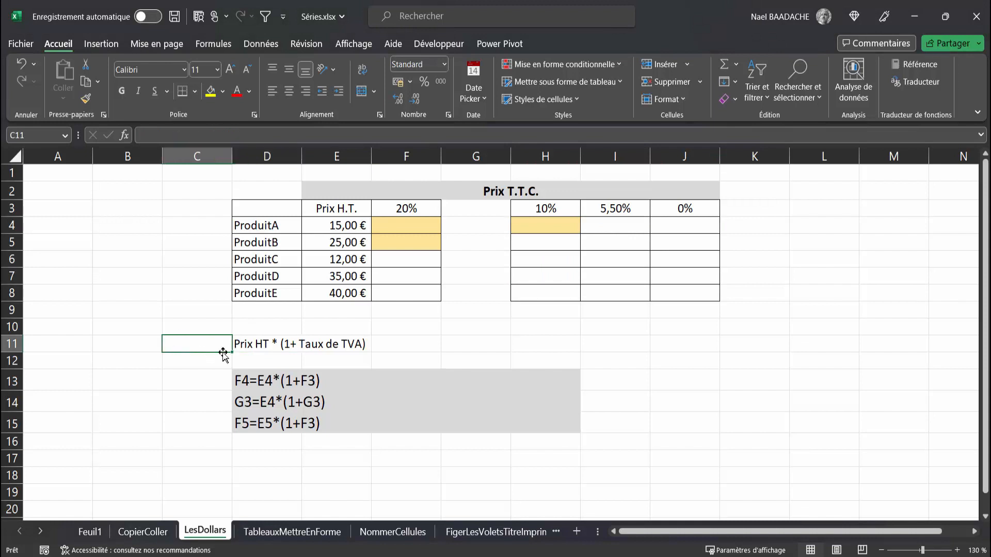
{"action": "left_click", "coordinate": [263, 347]}
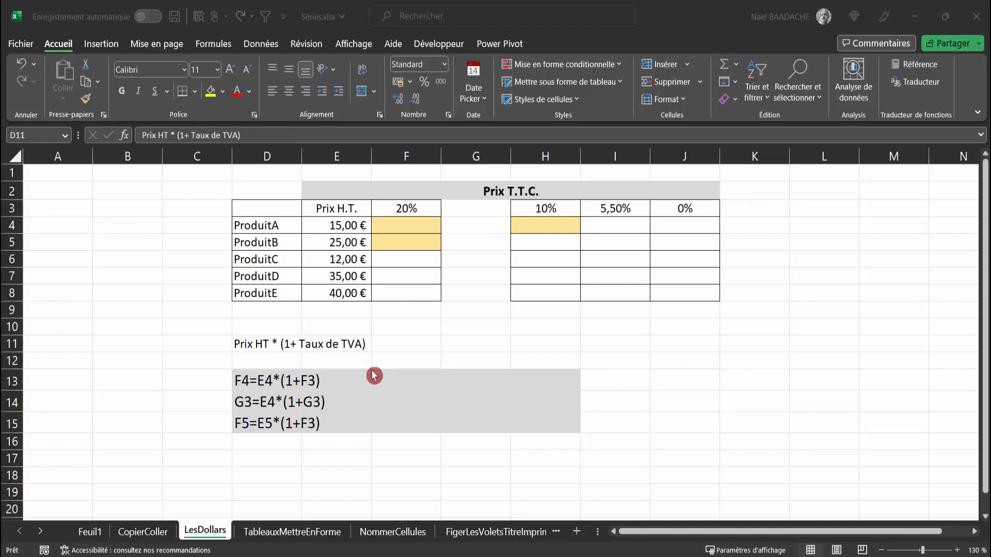
{"action": "key", "text": "Escape"}
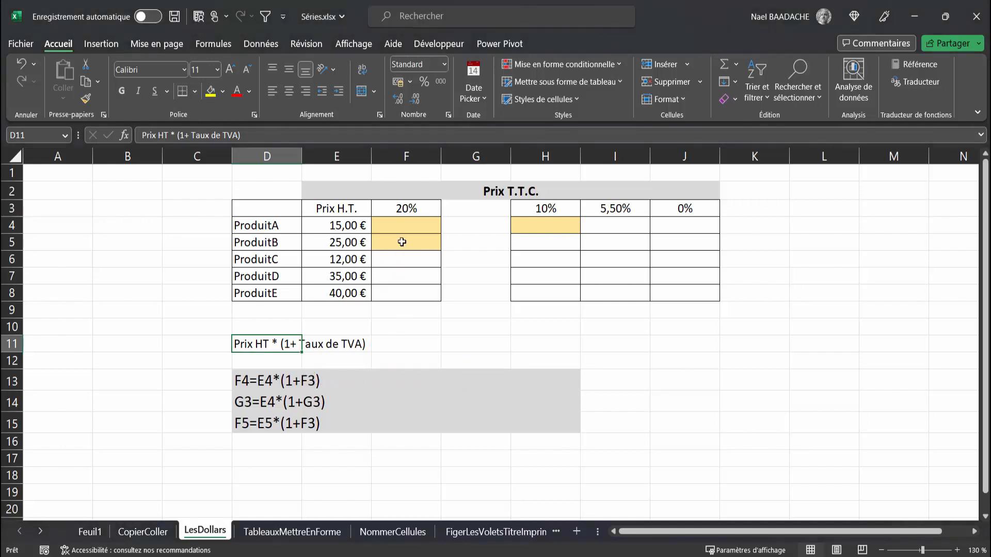
{"action": "left_click", "coordinate": [402, 242]}
{"action": "left_click", "coordinate": [519, 224]}
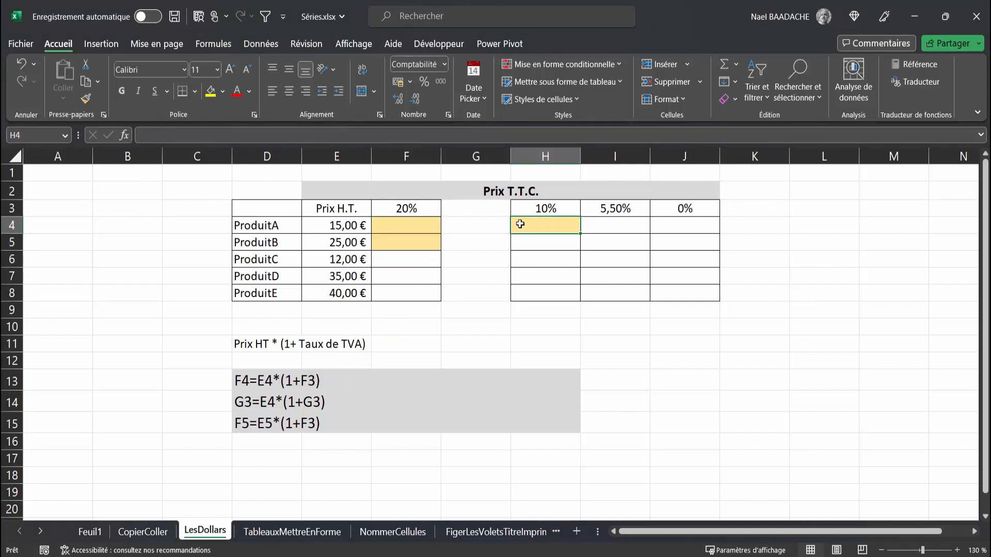
{"action": "left_click", "coordinate": [398, 227]}
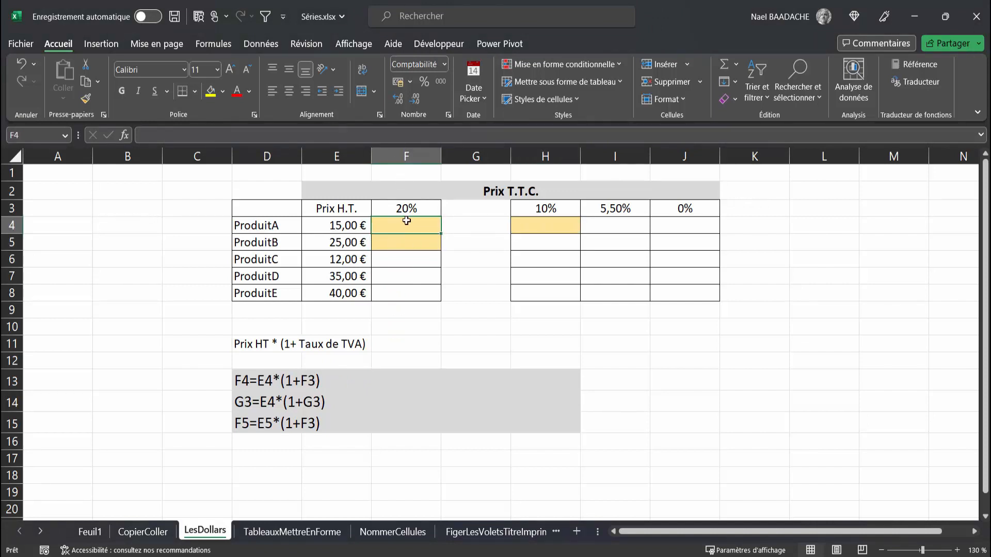
{"action": "left_click", "coordinate": [539, 226]}
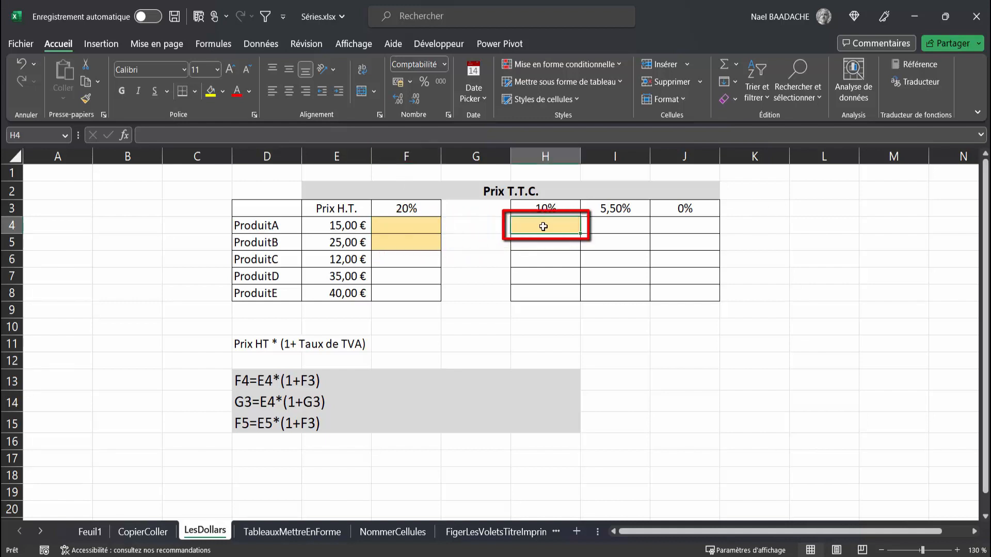
{"action": "left_click_drag", "start_coordinate": [543, 226], "coordinate": [800, 229]}
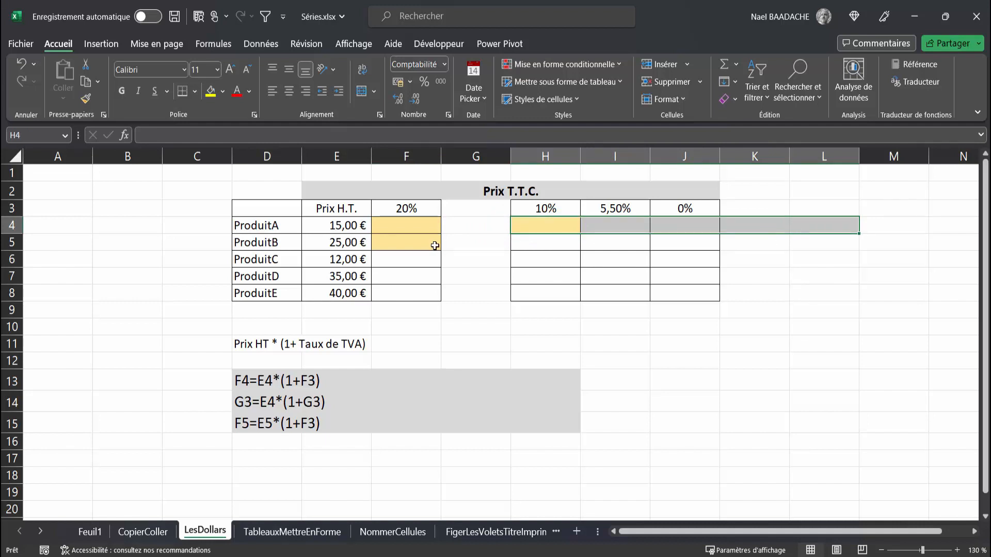
{"action": "left_click", "coordinate": [421, 244]}
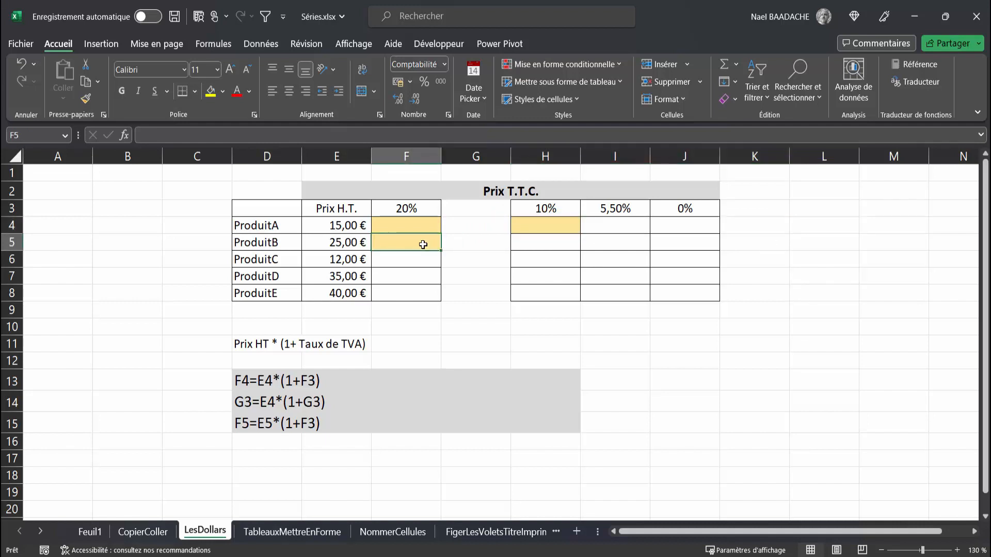
{"action": "left_click_drag", "start_coordinate": [423, 239], "coordinate": [412, 278]}
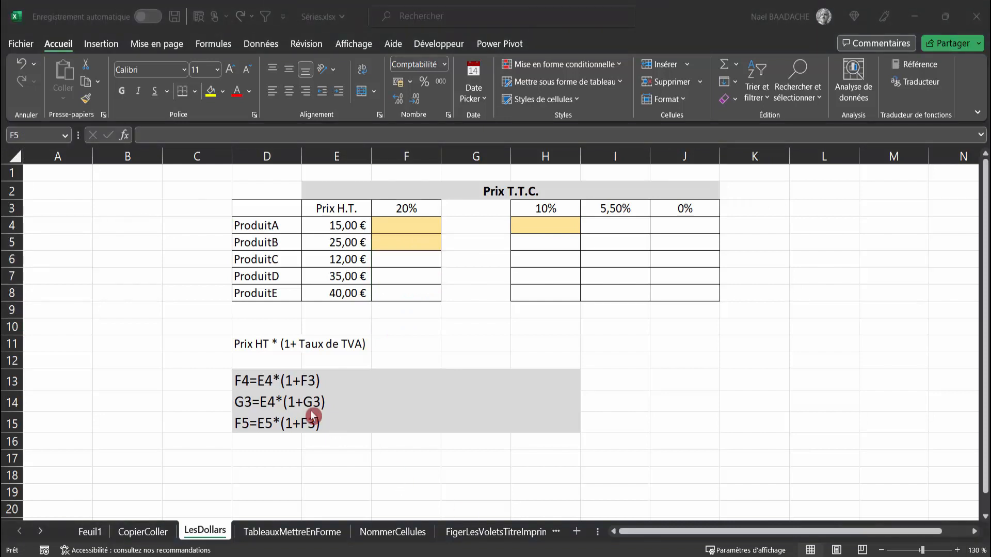
Examine the written formulas in D13:D15 against the cells they involve: E4, F3, H4 and F5.
{"action": "left_click_drag", "start_coordinate": [273, 387], "coordinate": [532, 424]}
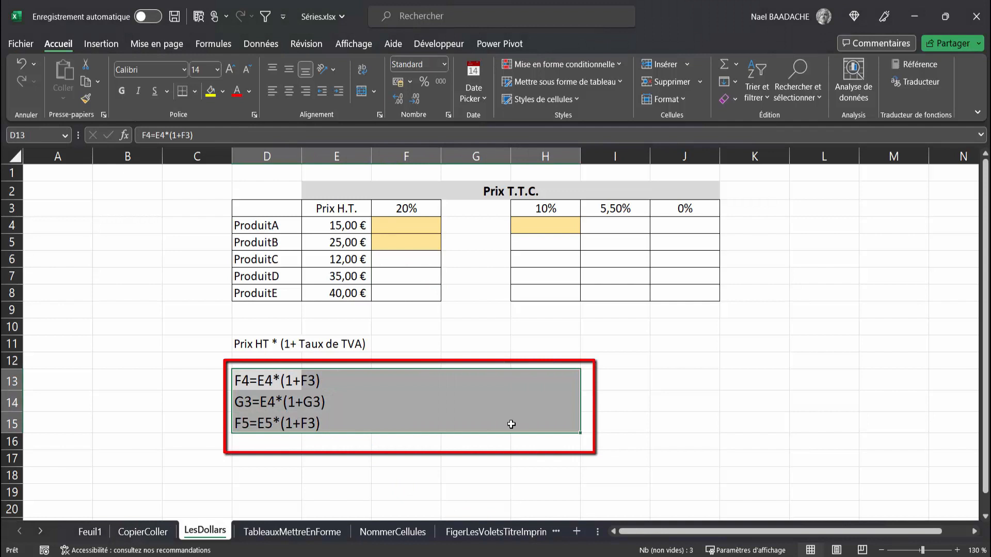
{"action": "left_click", "coordinate": [195, 383]}
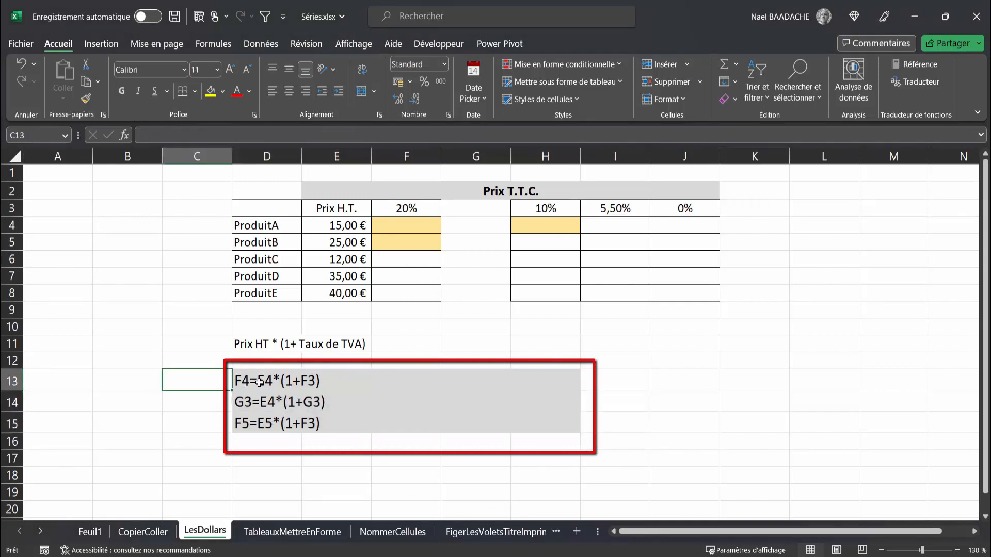
{"action": "left_click", "coordinate": [346, 226]}
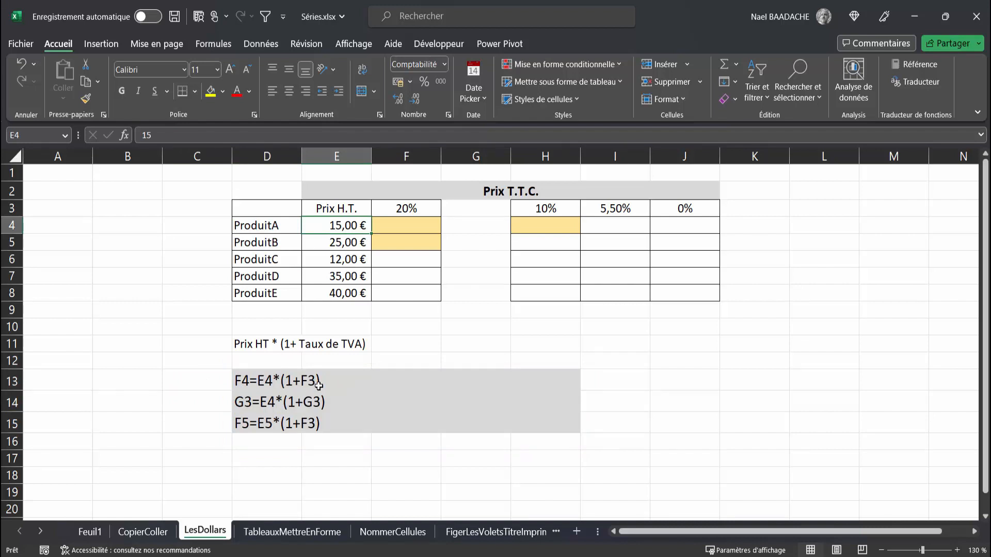
{"action": "left_click", "coordinate": [410, 208]}
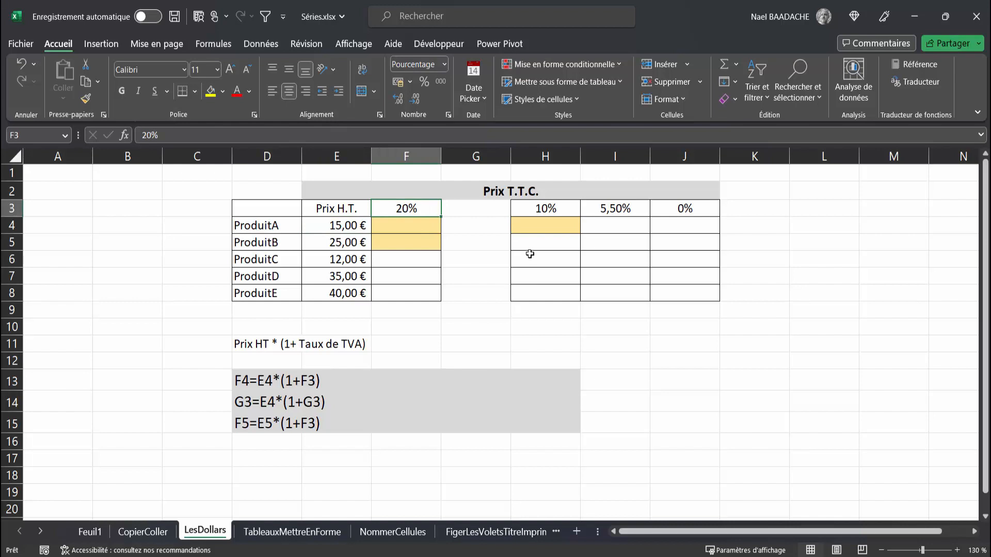
{"action": "left_click", "coordinate": [540, 227]}
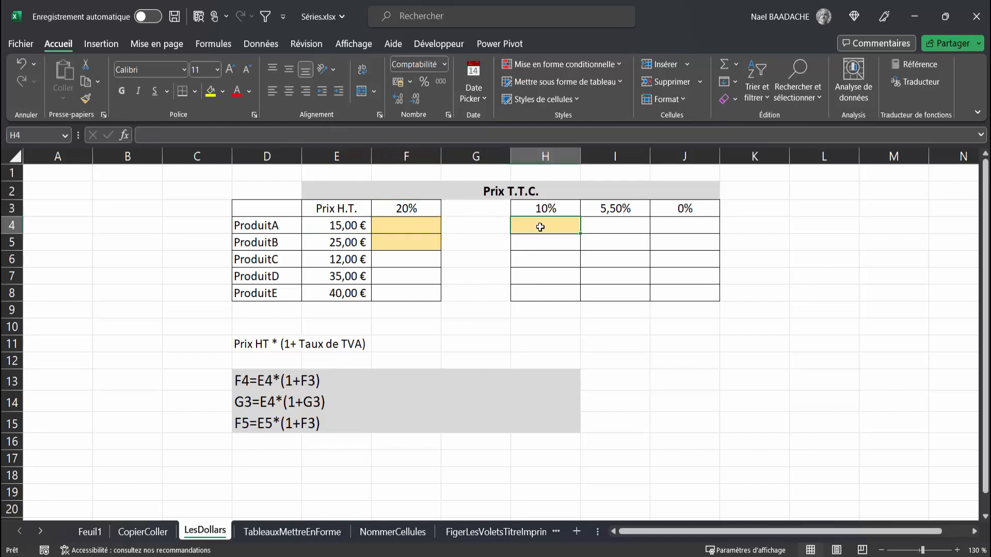
{"action": "left_click", "coordinate": [387, 244]}
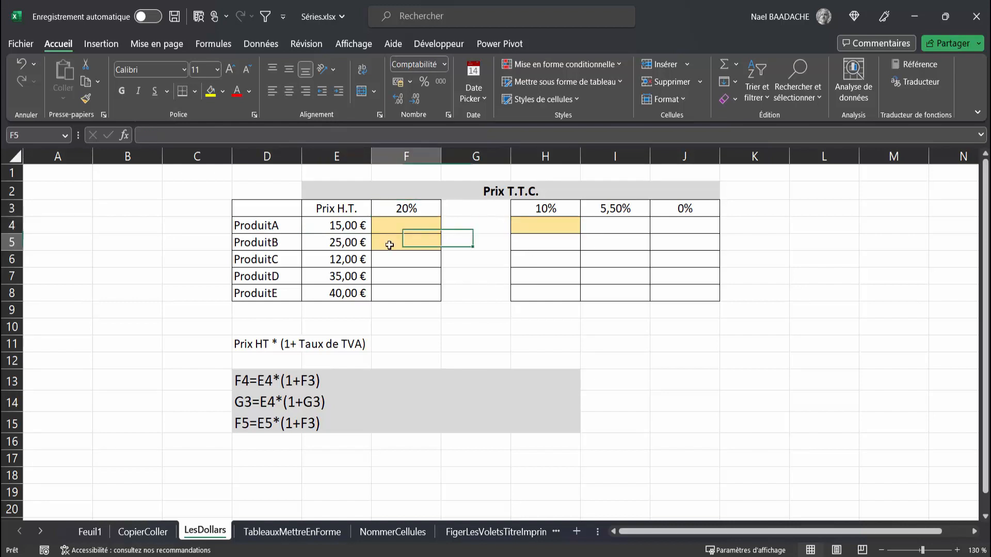
{"action": "left_click", "coordinate": [541, 226]}
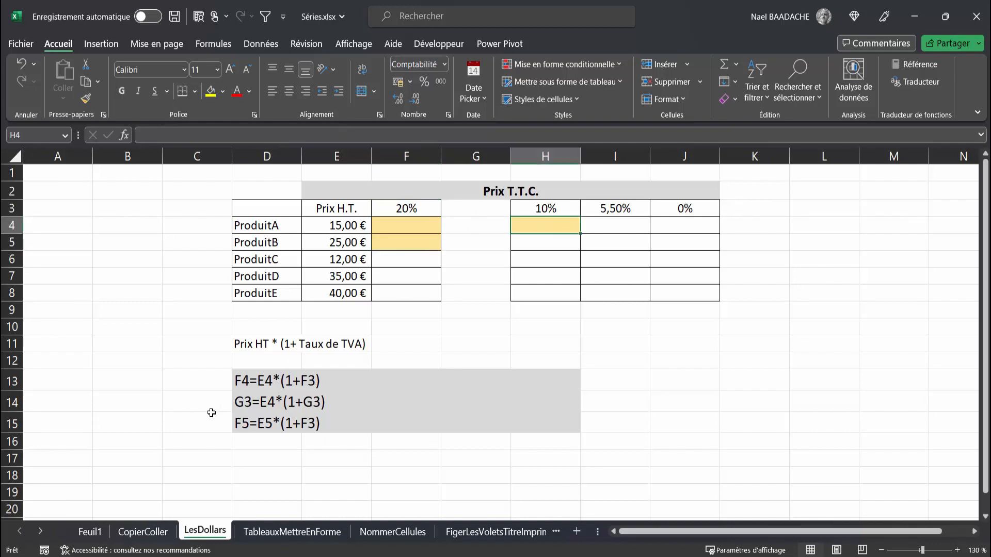
Change the written formula in D14 to start with H4, so it reads H4=E4*(1+G3).
{"action": "left_click", "coordinate": [250, 403]}
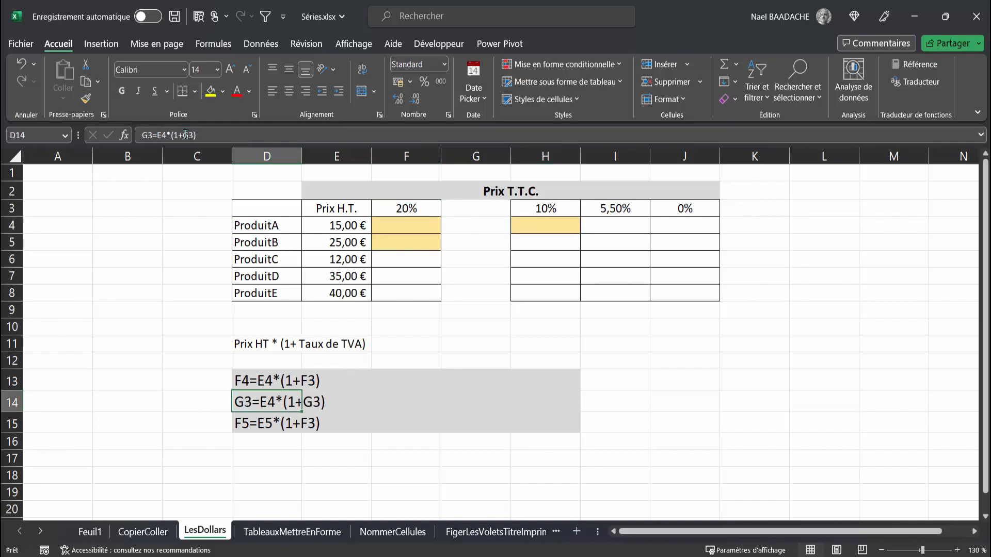
{"action": "left_click", "coordinate": [151, 135]}
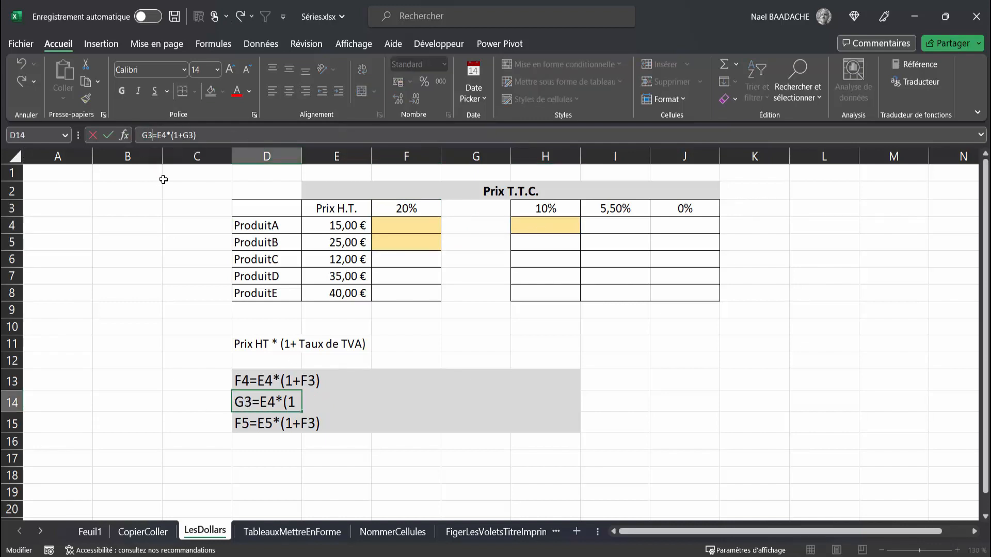
{"action": "key", "text": "BackSpace"}
{"action": "key", "text": "BackSpace"}
{"action": "type", "text": "H4"}
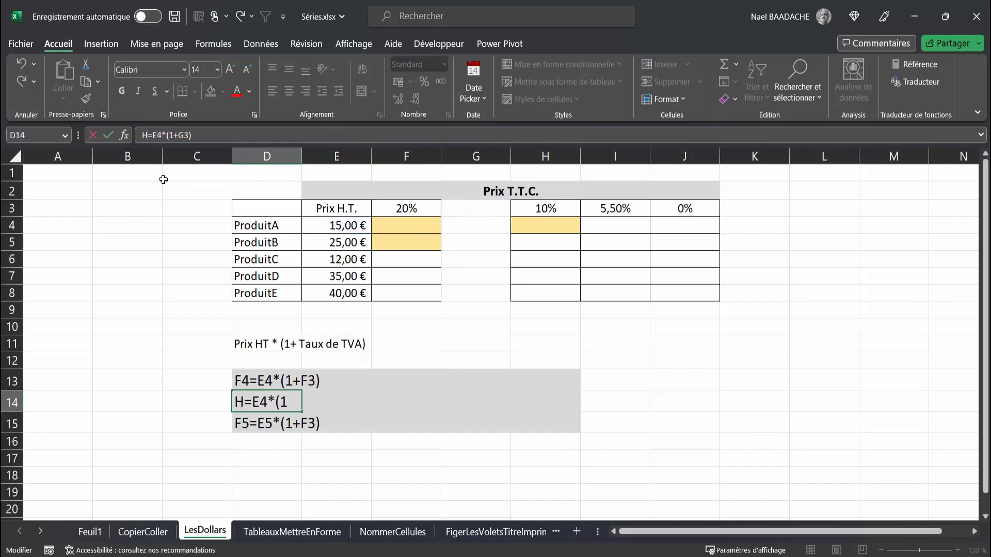
{"action": "key", "text": "Return"}
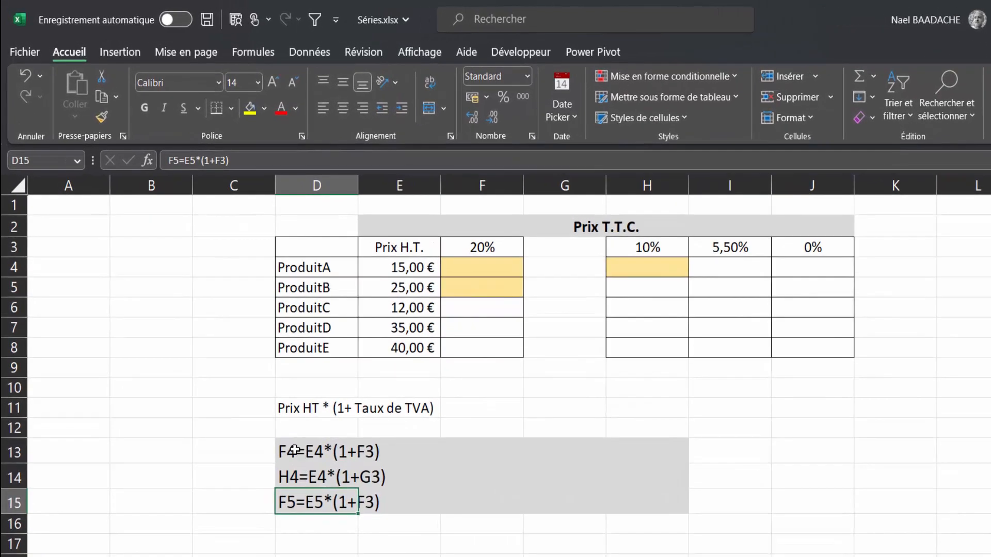
Compare the written formulas in D13:D15, then lock column E in D13 so it reads F4=$E4*(1+F3).
{"action": "left_click", "coordinate": [299, 452]}
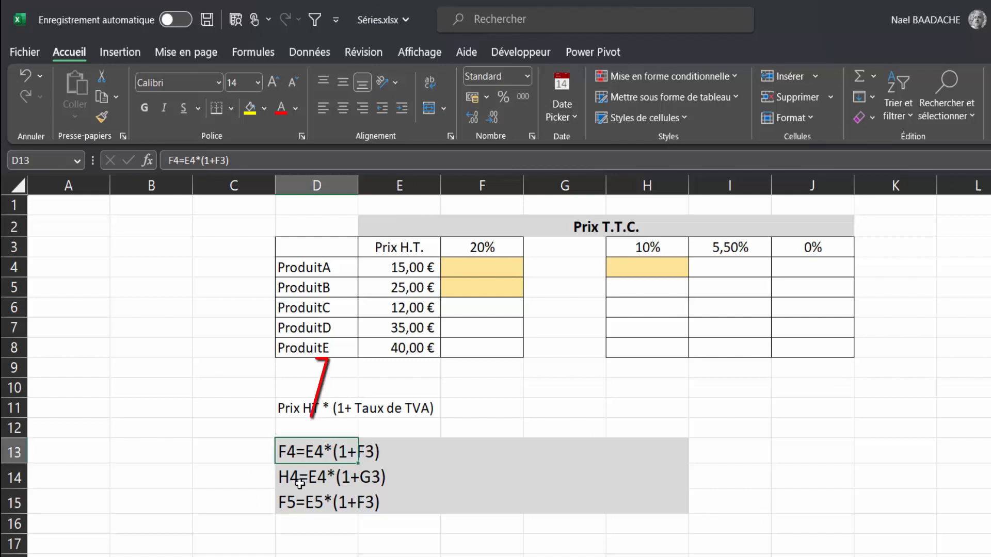
{"action": "left_click", "coordinate": [298, 478]}
{"action": "left_click", "coordinate": [295, 504]}
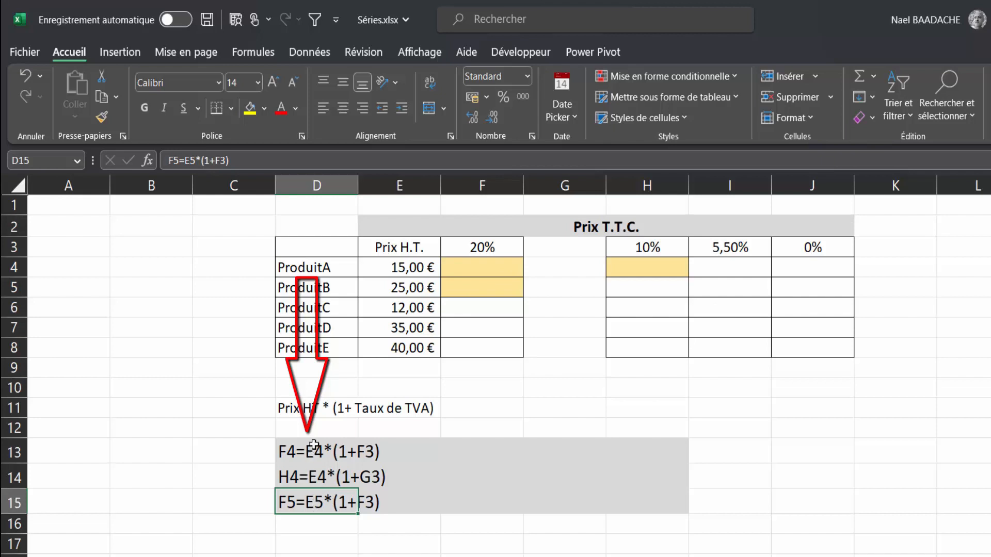
{"action": "left_click", "coordinate": [300, 452]}
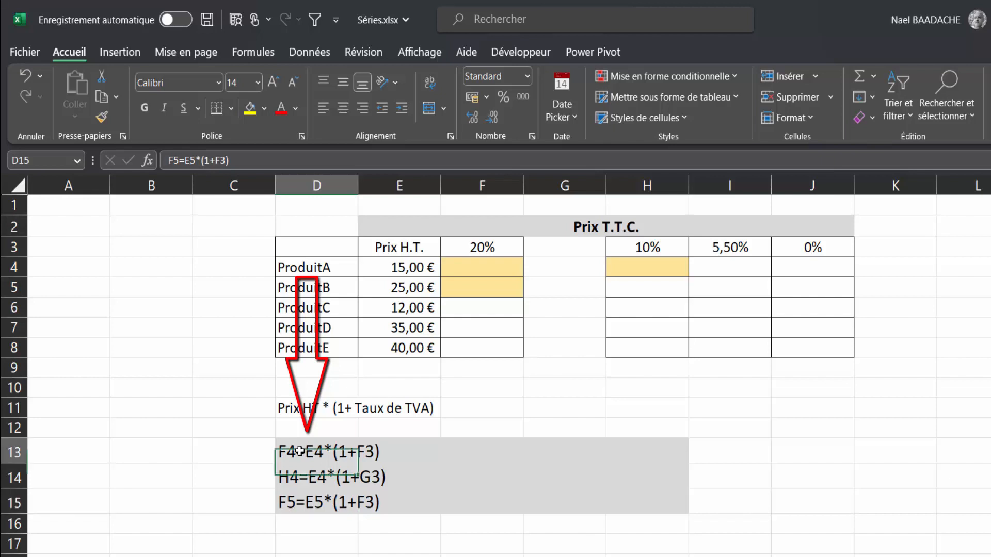
{"action": "left_click", "coordinate": [185, 160]}
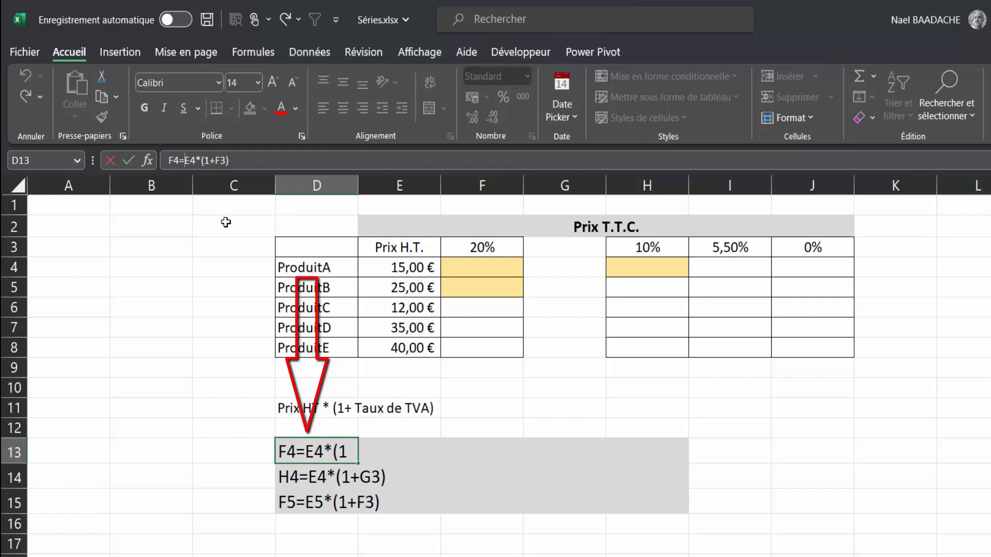
{"action": "type", "text": "$"}
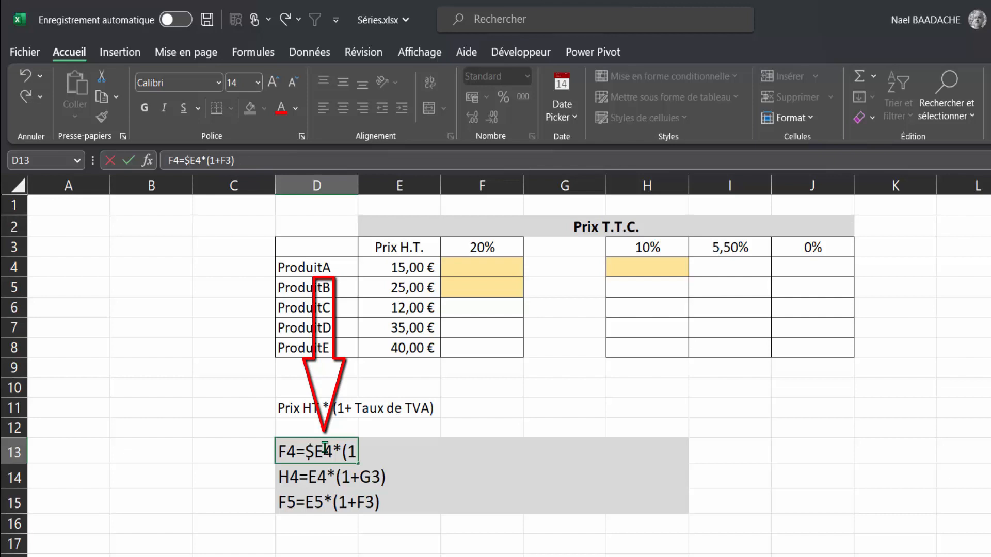
{"action": "key", "text": "Return"}
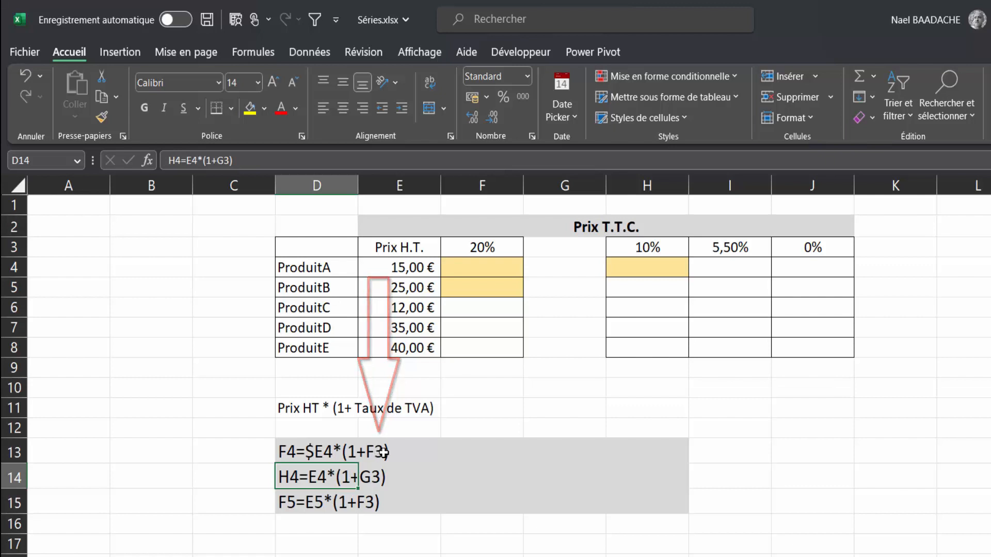
Lock row 3 of the rate reference in D13's written formula so it reads F4=$E4*(1+F$3).
{"action": "left_click", "coordinate": [304, 448]}
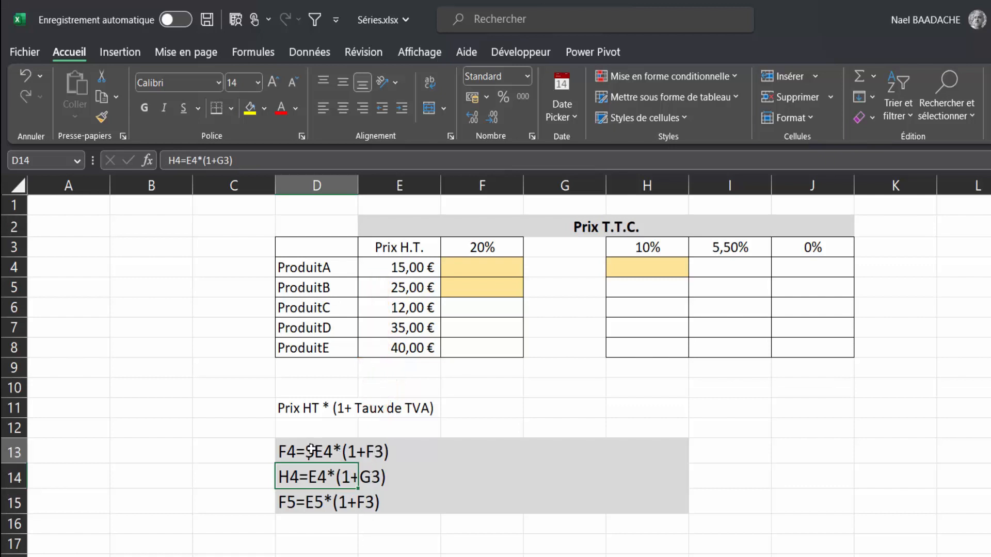
{"action": "left_click", "coordinate": [226, 160]}
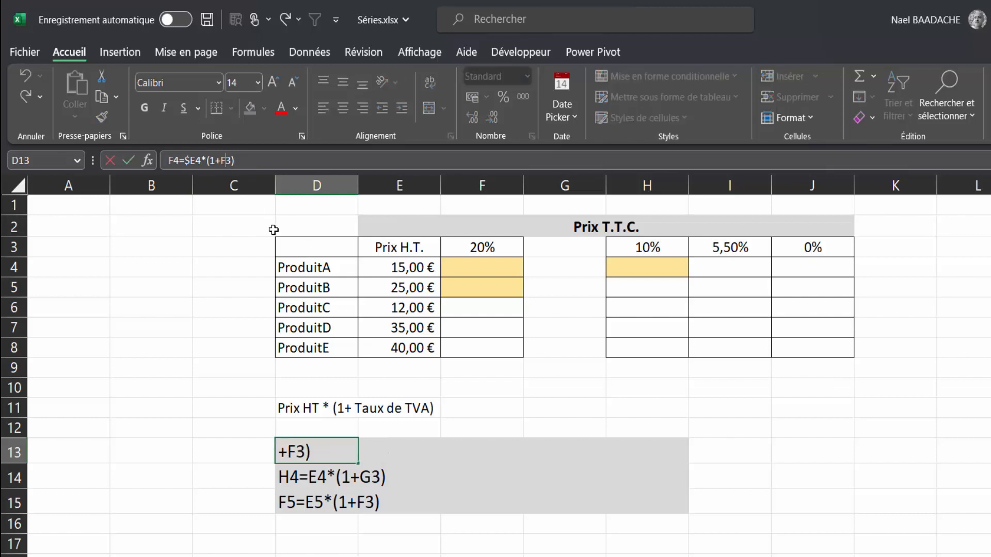
{"action": "type", "text": "$"}
{"action": "key", "text": "Return"}
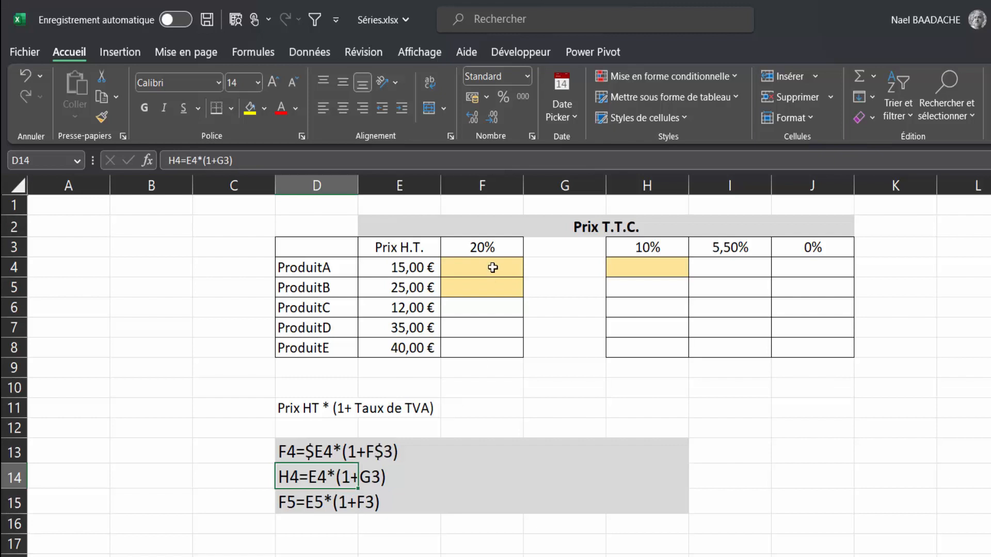
Select the empty price ranges F4:F8 and H4:J8 together, with F4 as the active cell.
{"action": "left_click", "coordinate": [492, 268]}
{"action": "left_click_drag", "start_coordinate": [493, 268], "coordinate": [490, 346]}
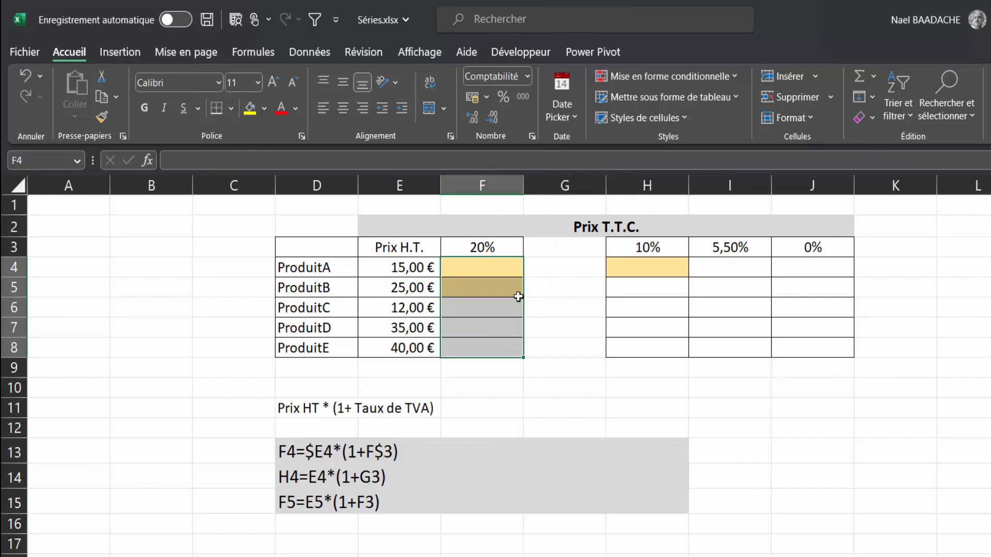
{"action": "key", "text": "ctrl"}
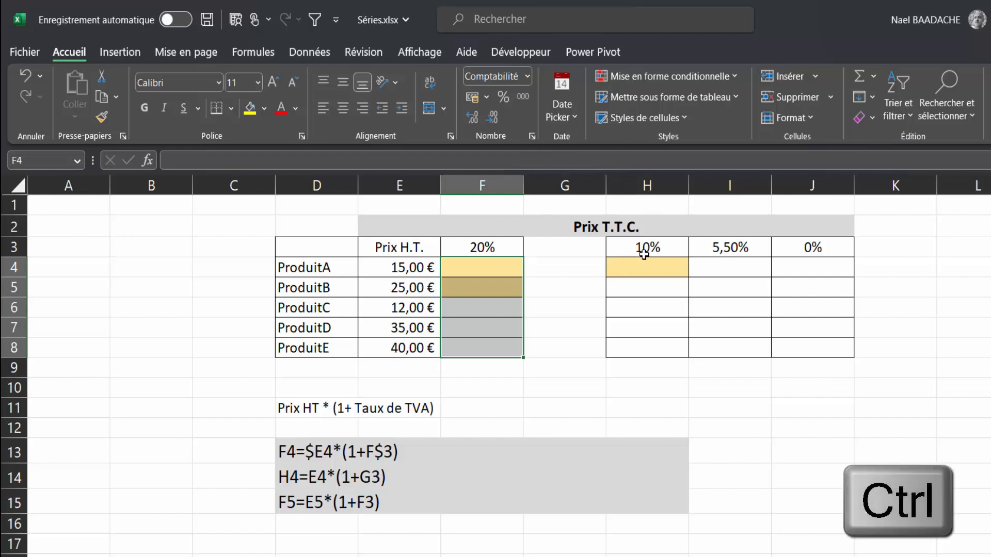
{"action": "left_click_drag", "start_coordinate": [638, 267], "coordinate": [786, 345]}
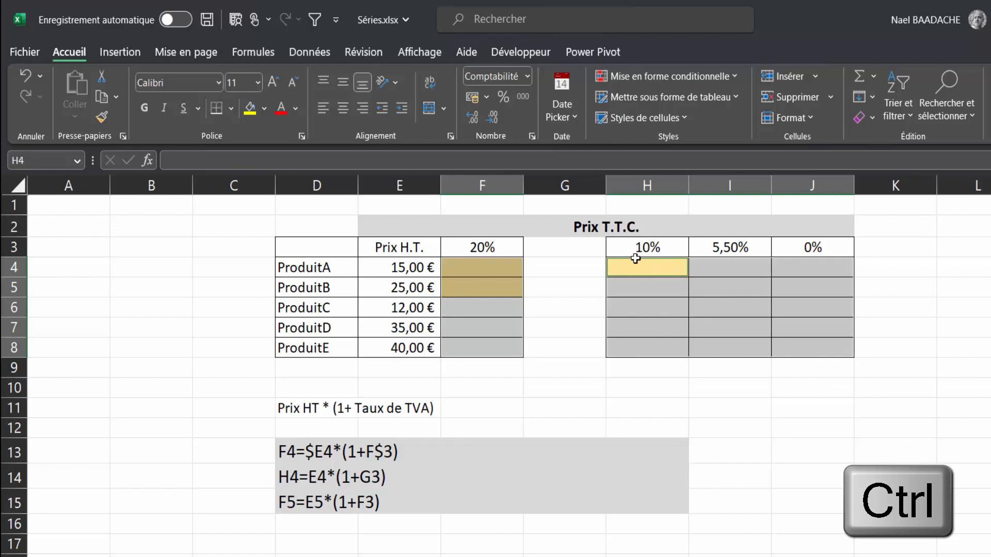
{"action": "left_click", "coordinate": [478, 270], "text": "ctrl"}
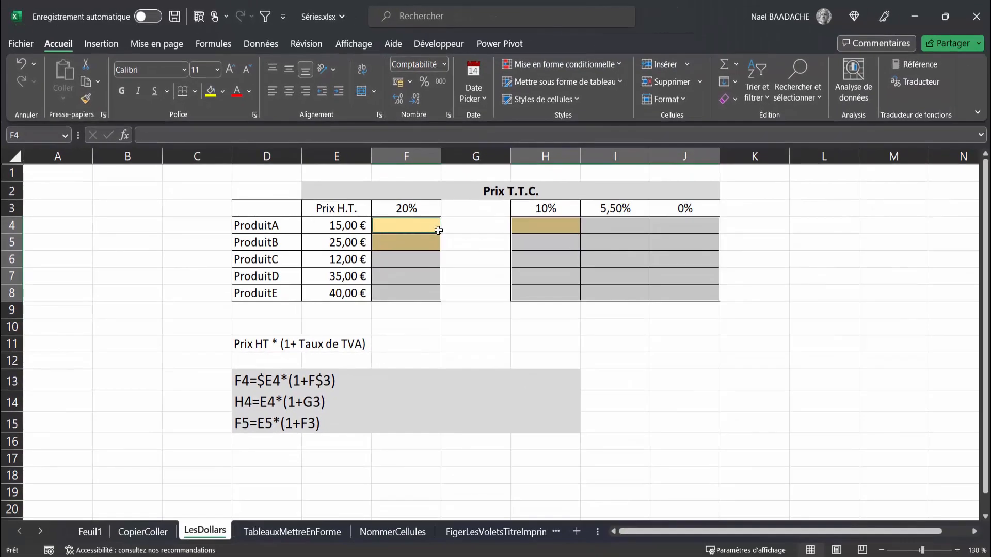
Enter =$E4*(1+F$3) into all selected cells of the Prix T.T.C. table at once.
{"action": "type", "text": "="}
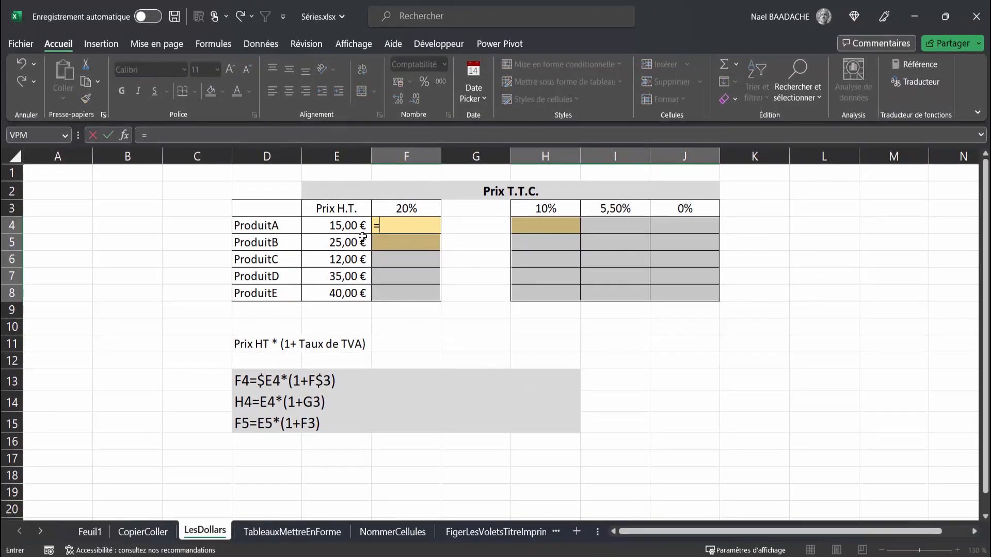
{"action": "left_click", "coordinate": [349, 224]}
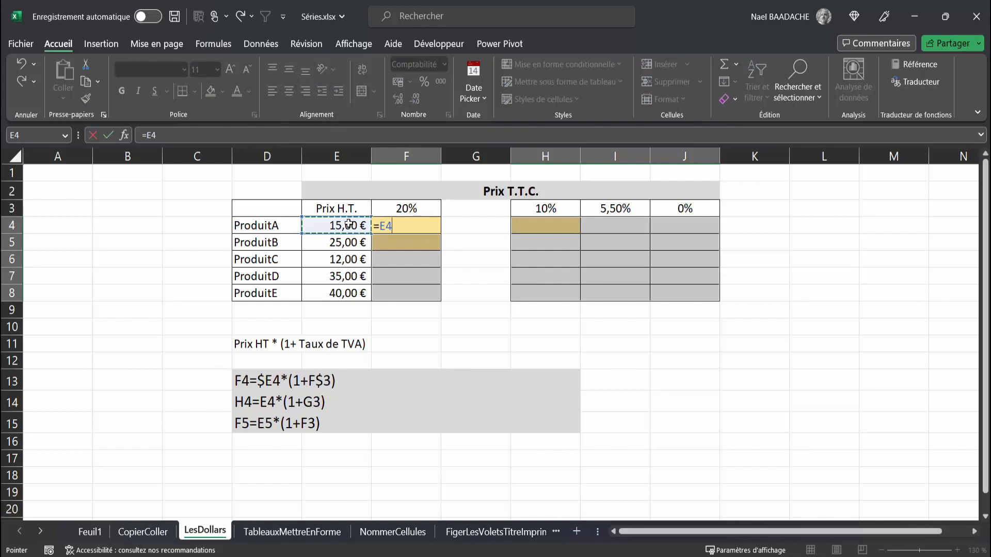
{"action": "key", "text": "F4"}
{"action": "key", "text": "F4"}
{"action": "key", "text": "F4"}
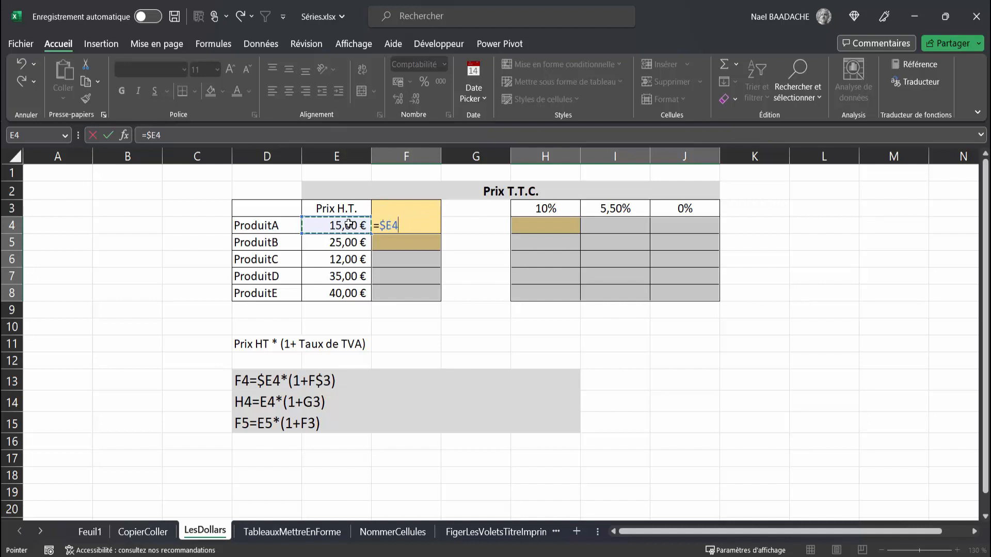
{"action": "type", "text": "*"}
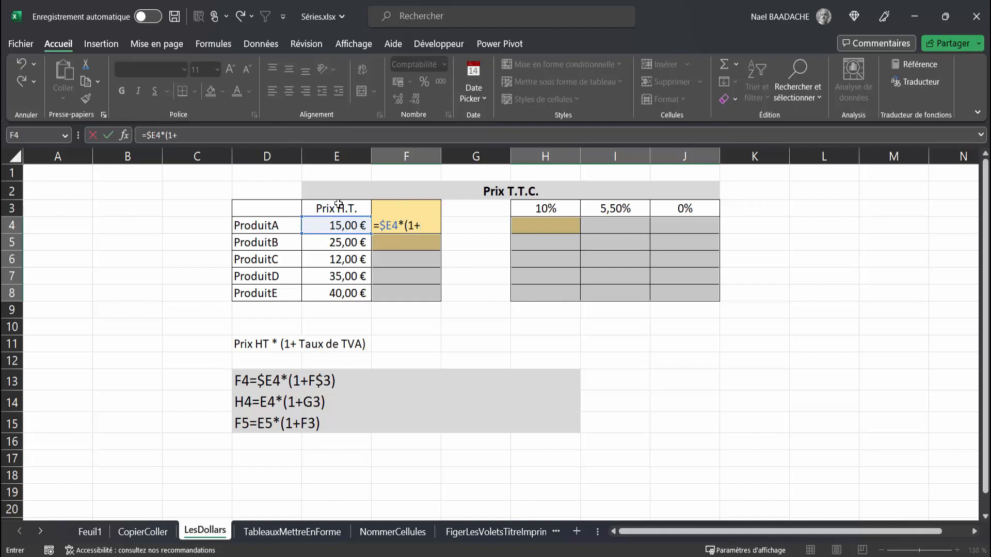
{"action": "left_click", "coordinate": [338, 205]}
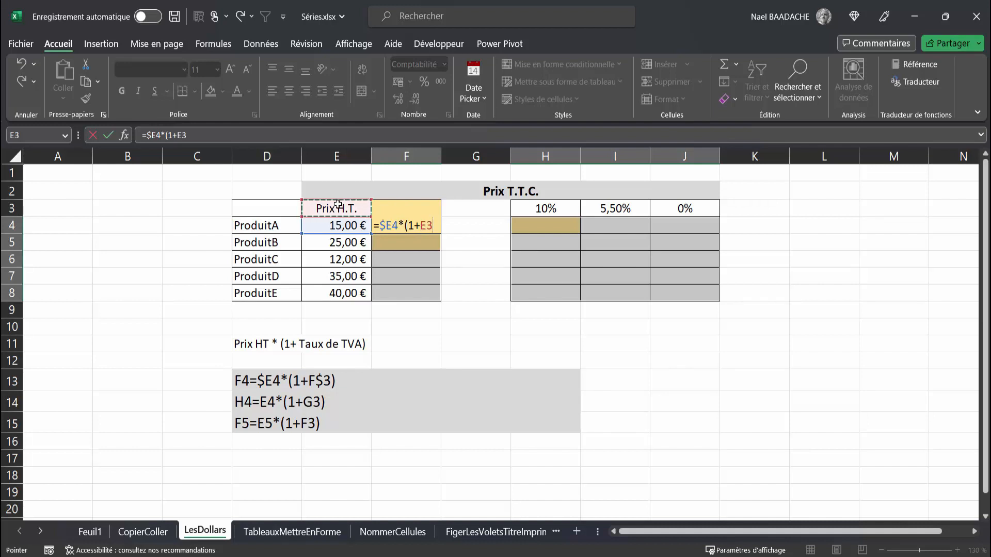
{"action": "key", "text": "Right"}
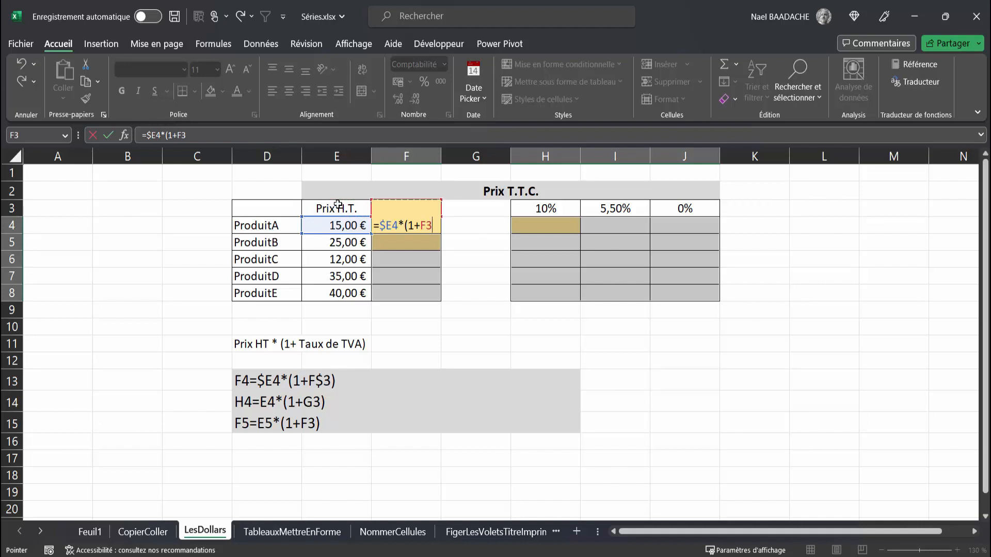
{"action": "key", "text": "F4"}
{"action": "key", "text": "F4"}
{"action": "type", "text": ")"}
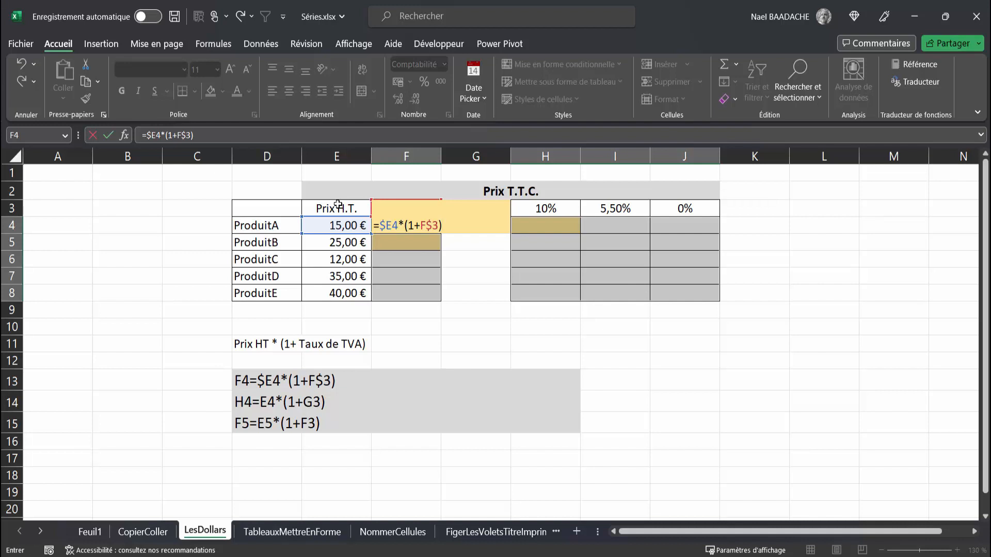
{"action": "key", "text": "ctrl+Return"}
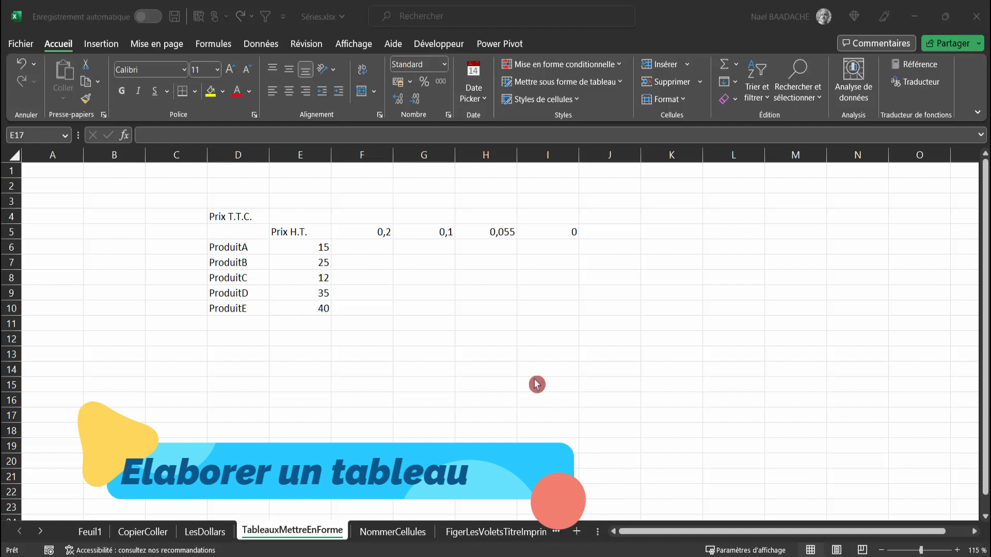
On the TableauxMettreEnForme sheet, merge and centre the Prix T.T.C. title across D4:I4.
{"action": "left_click", "coordinate": [229, 217]}
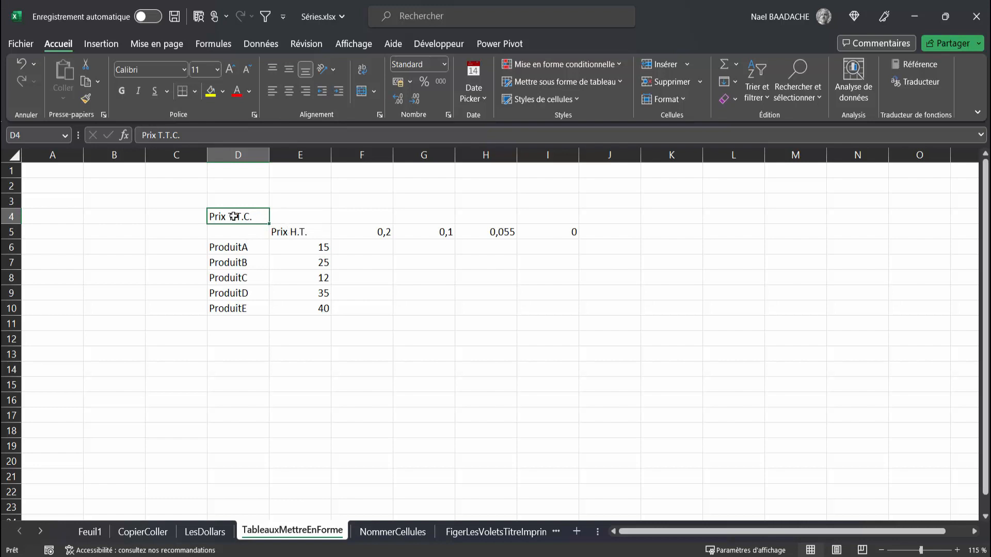
{"action": "left_click_drag", "start_coordinate": [233, 216], "coordinate": [555, 220]}
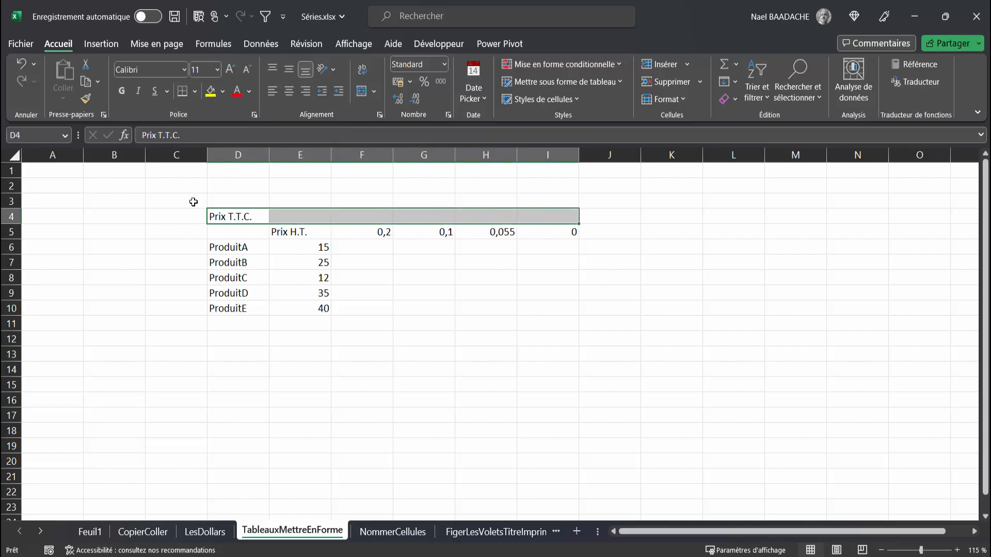
{"action": "left_click", "coordinate": [230, 217]}
{"action": "left_click_drag", "start_coordinate": [263, 219], "coordinate": [542, 215]}
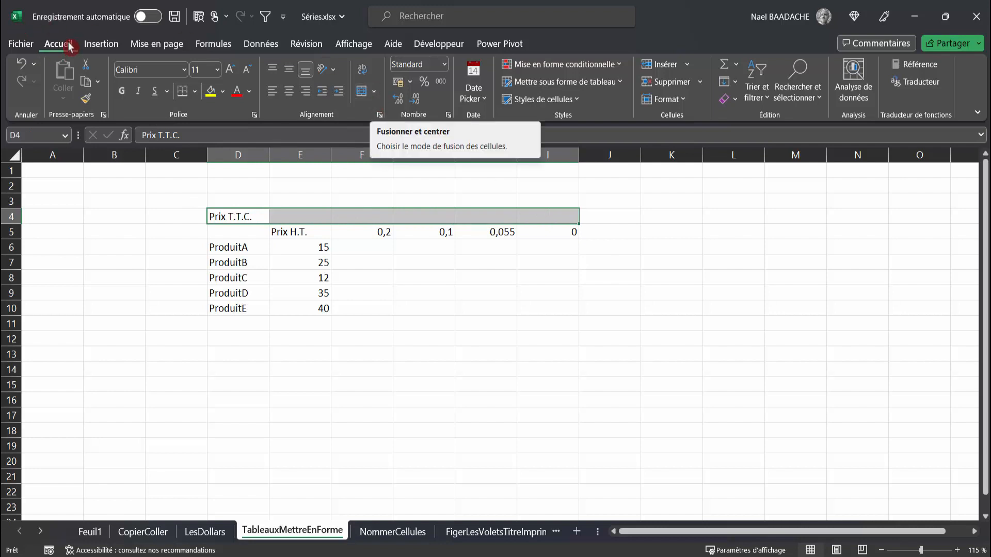
{"action": "left_click", "coordinate": [373, 95]}
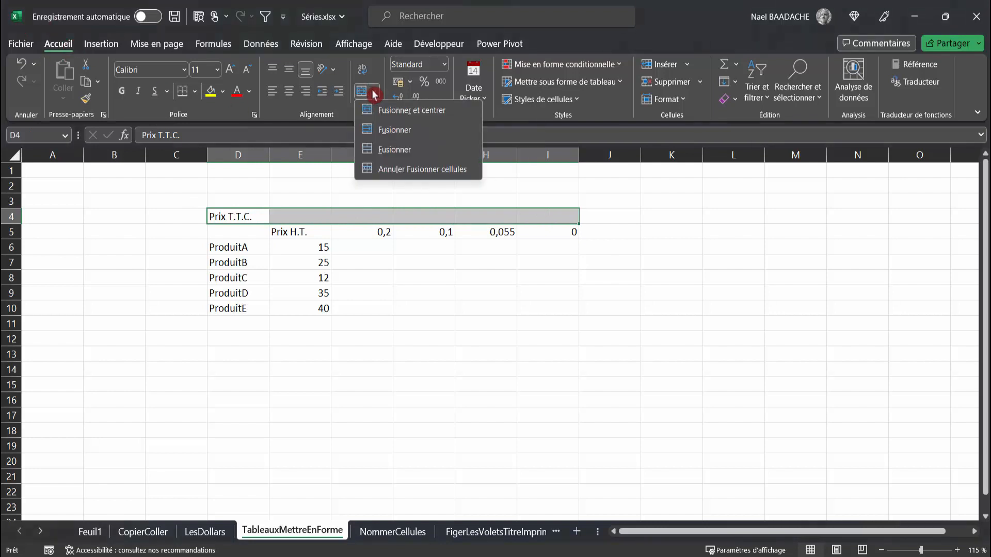
{"action": "left_click", "coordinate": [405, 113]}
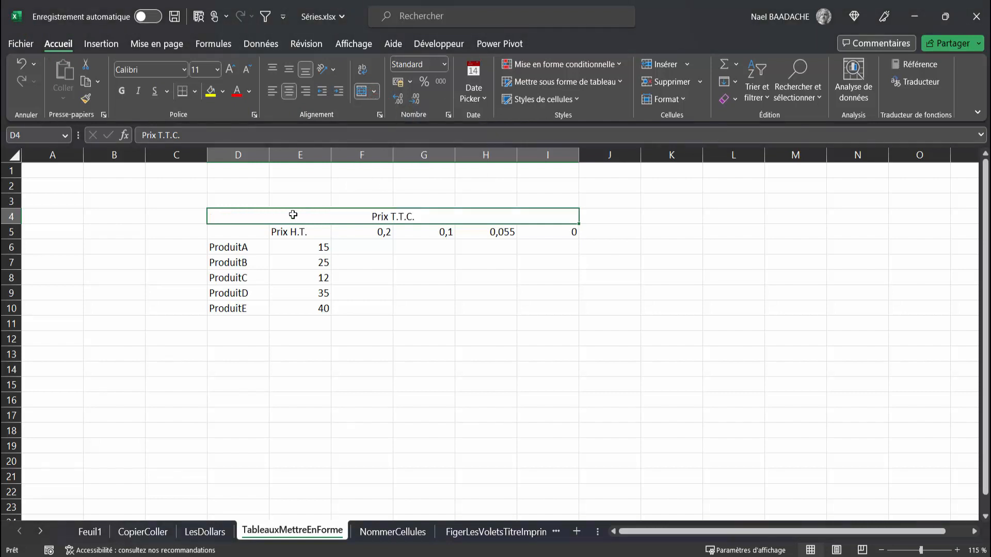
Format the TVA rates in F5:I5 with the Pourcentage number format.
{"action": "left_click", "coordinate": [373, 234]}
{"action": "left_click_drag", "start_coordinate": [410, 234], "coordinate": [553, 233]}
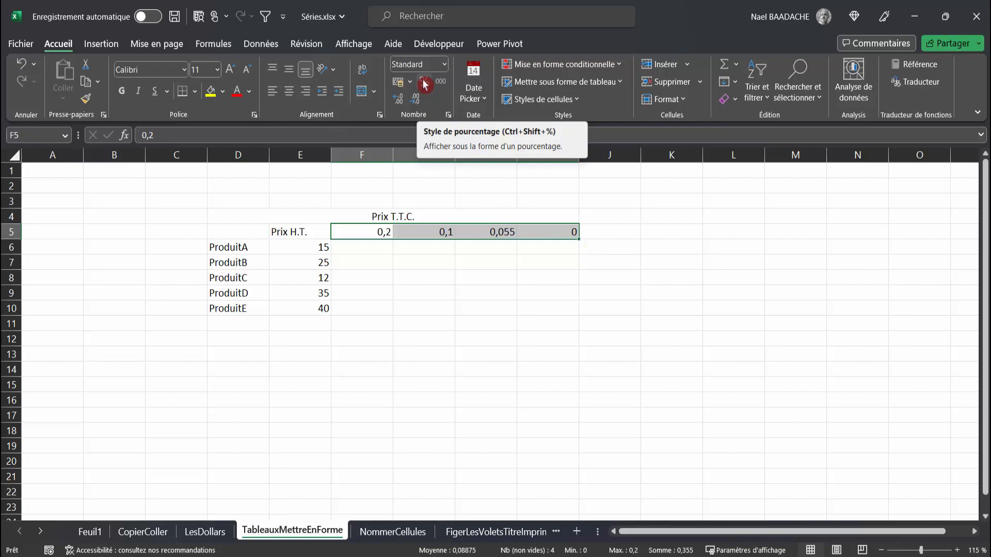
{"action": "left_click", "coordinate": [444, 65]}
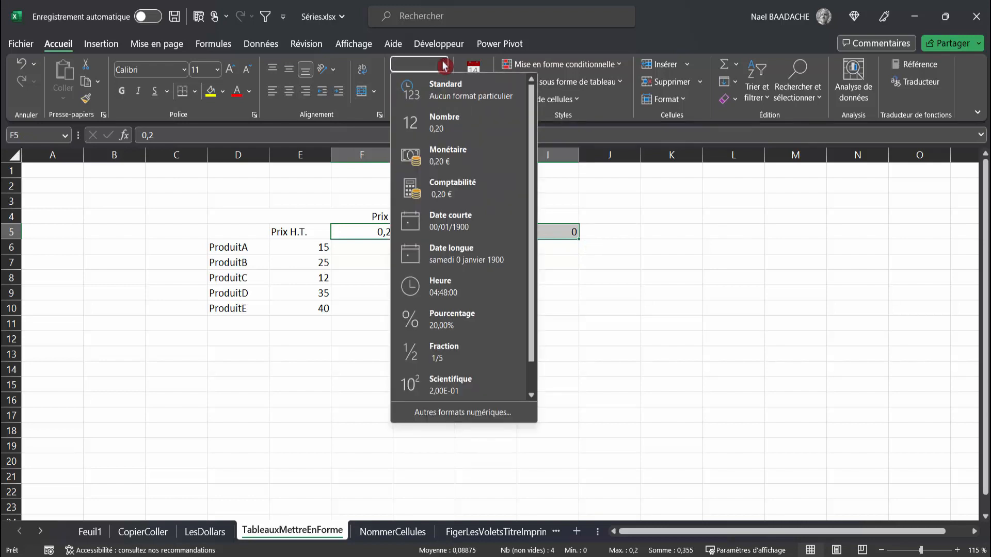
{"action": "left_click", "coordinate": [422, 318]}
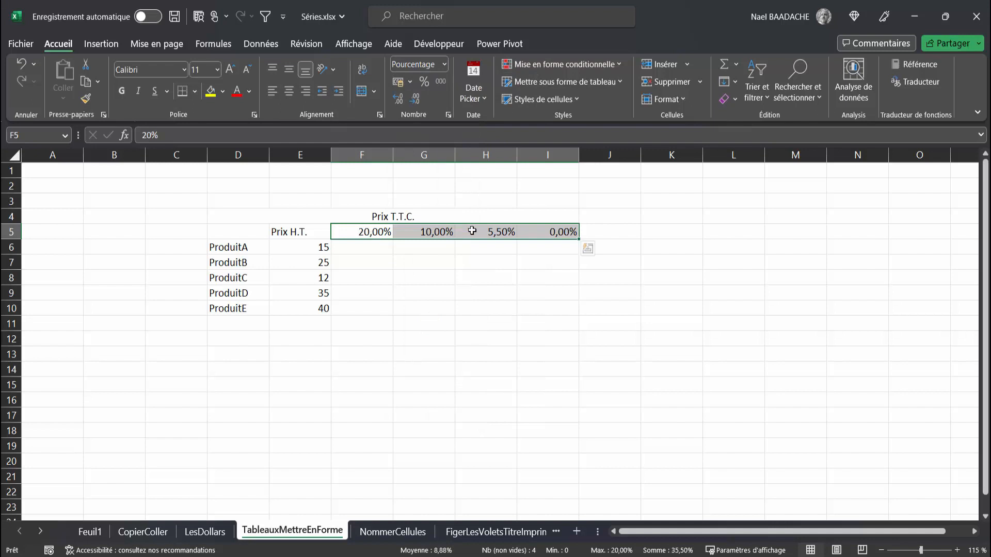
Format the Prix H.T. values in E6:E10 with the Monétaire number format.
{"action": "left_click", "coordinate": [313, 248]}
{"action": "left_click_drag", "start_coordinate": [312, 248], "coordinate": [310, 311]}
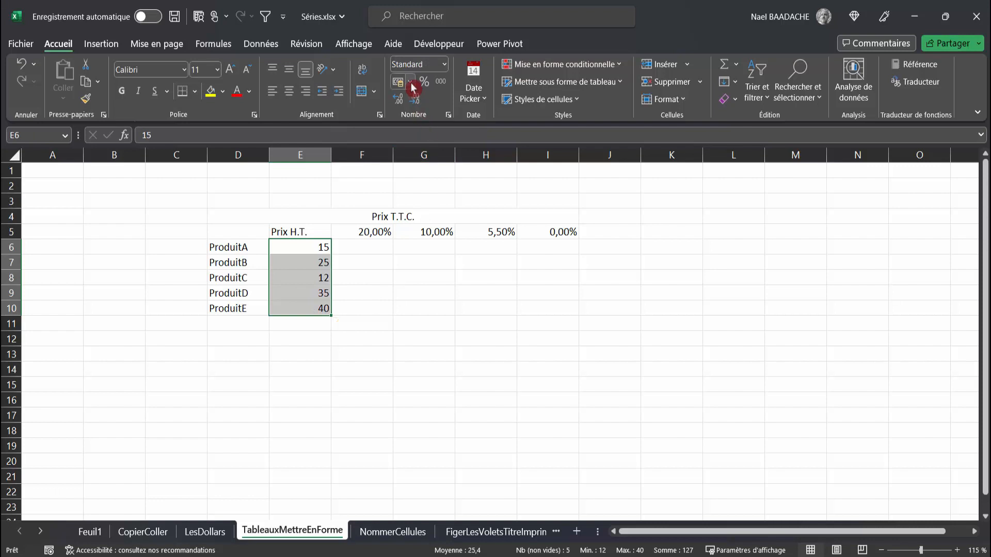
{"action": "left_click", "coordinate": [410, 83]}
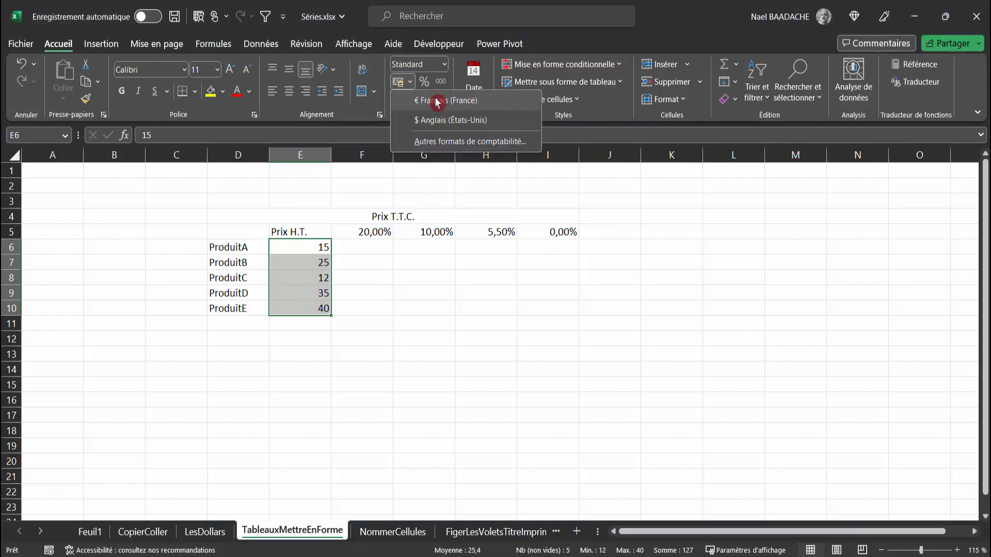
{"action": "left_click", "coordinate": [444, 65]}
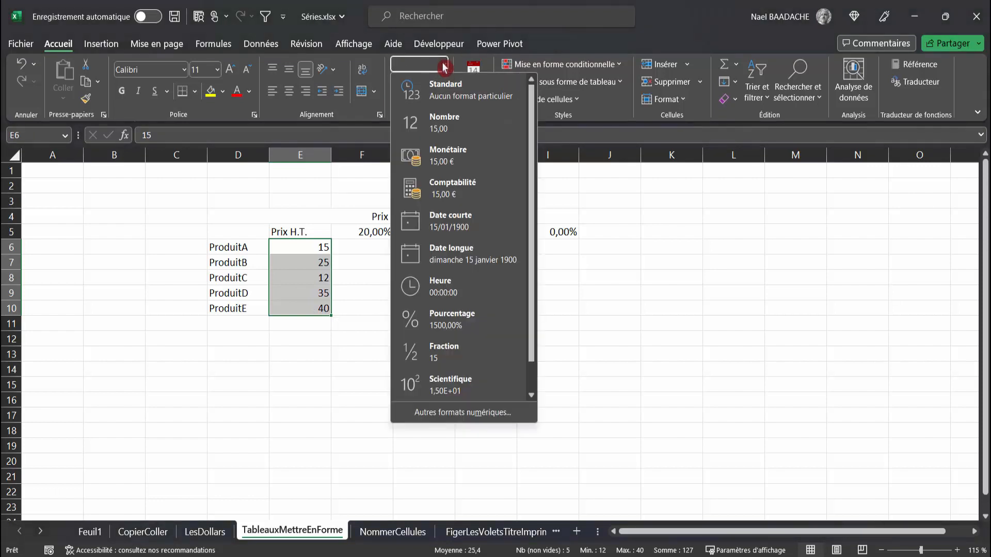
{"action": "left_click", "coordinate": [446, 153]}
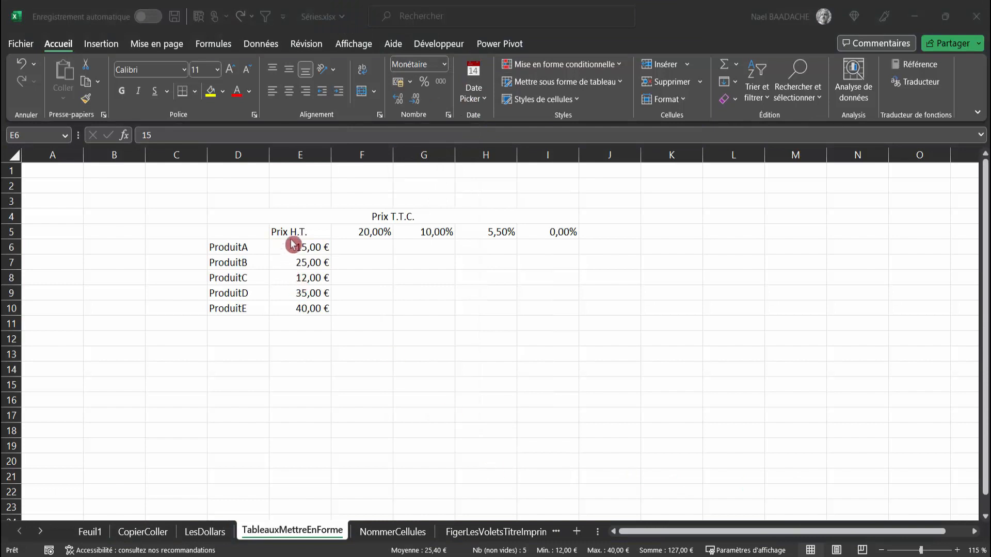
Centre the Prix H.T. heading and the rates in E5:I5 horizontally.
{"action": "left_click_drag", "start_coordinate": [288, 231], "coordinate": [551, 230]}
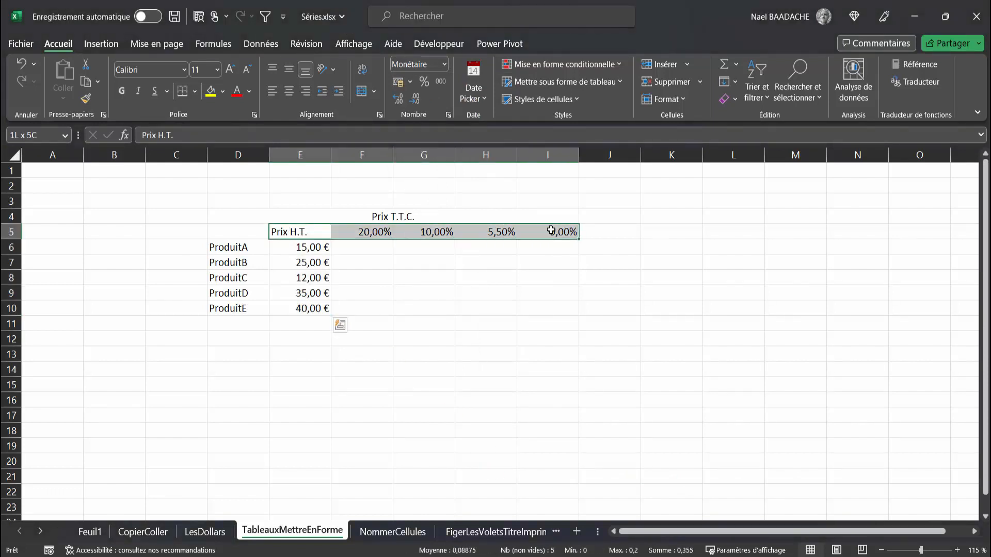
{"action": "left_click", "coordinate": [290, 94]}
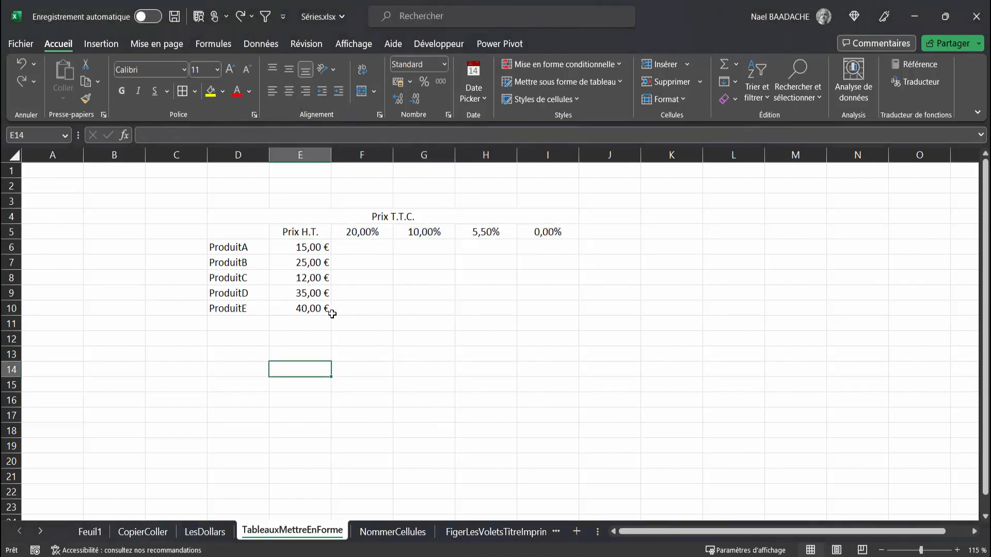
Give the table range D4:I10 a dotted outline on all four sides.
{"action": "left_click_drag", "start_coordinate": [240, 214], "coordinate": [408, 306]}
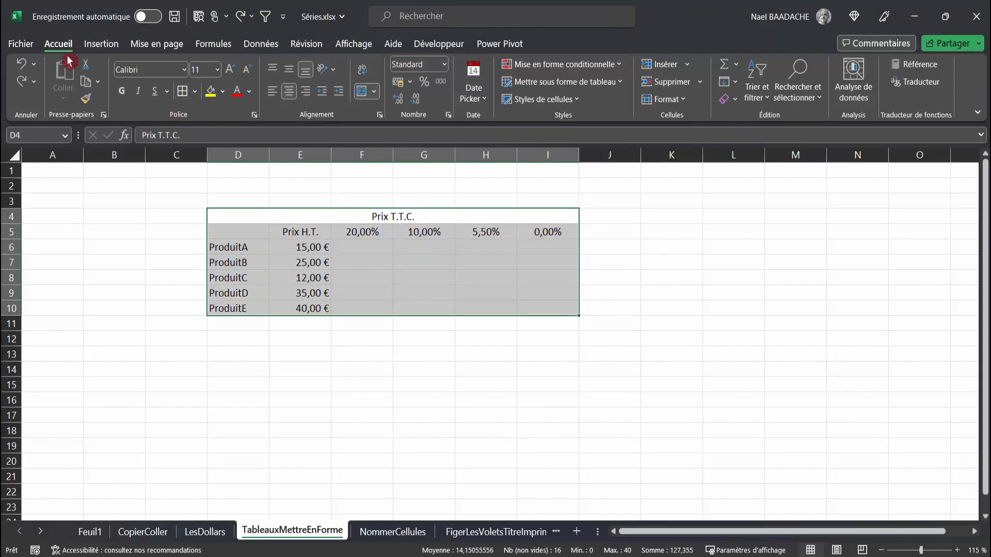
{"action": "left_click", "coordinate": [195, 92]}
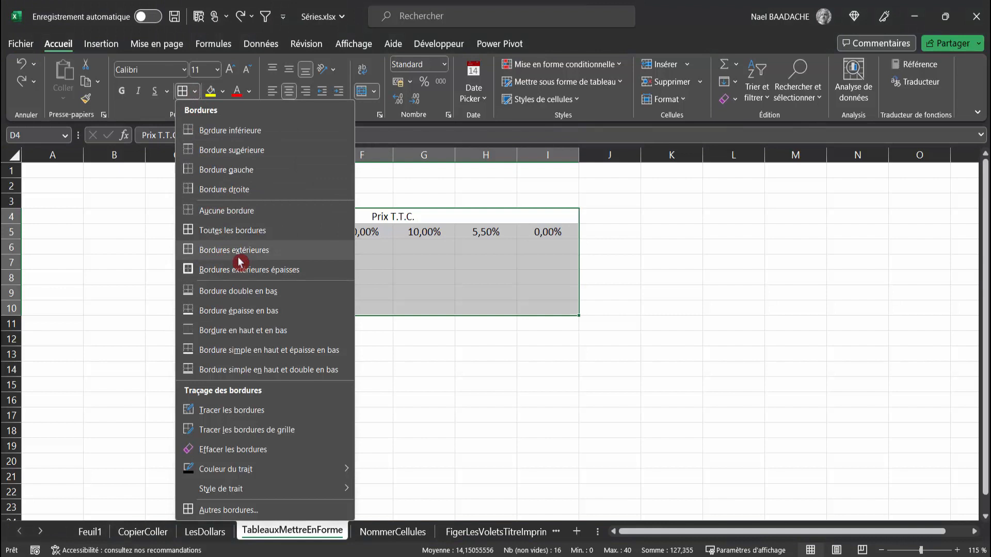
{"action": "left_click", "coordinate": [227, 511]}
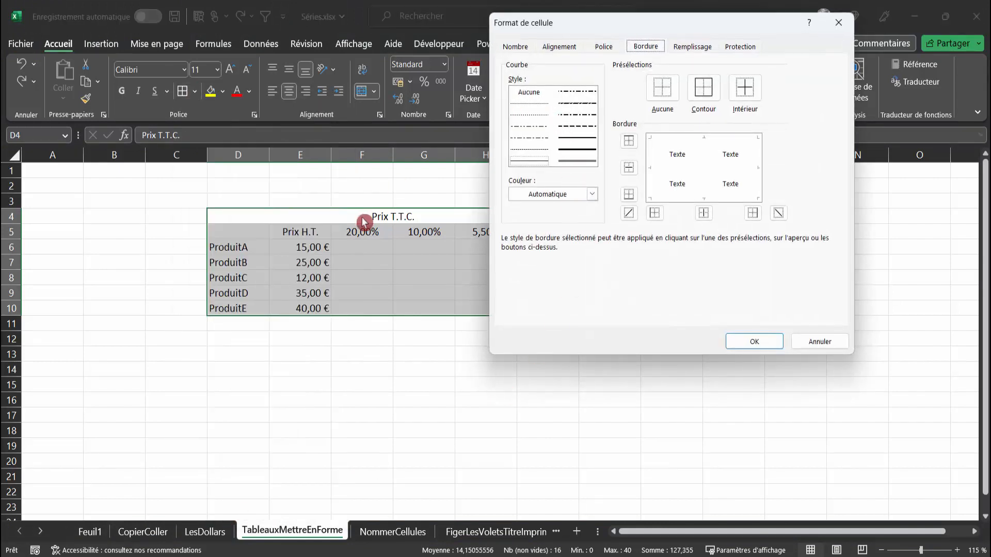
{"action": "left_click", "coordinate": [535, 116]}
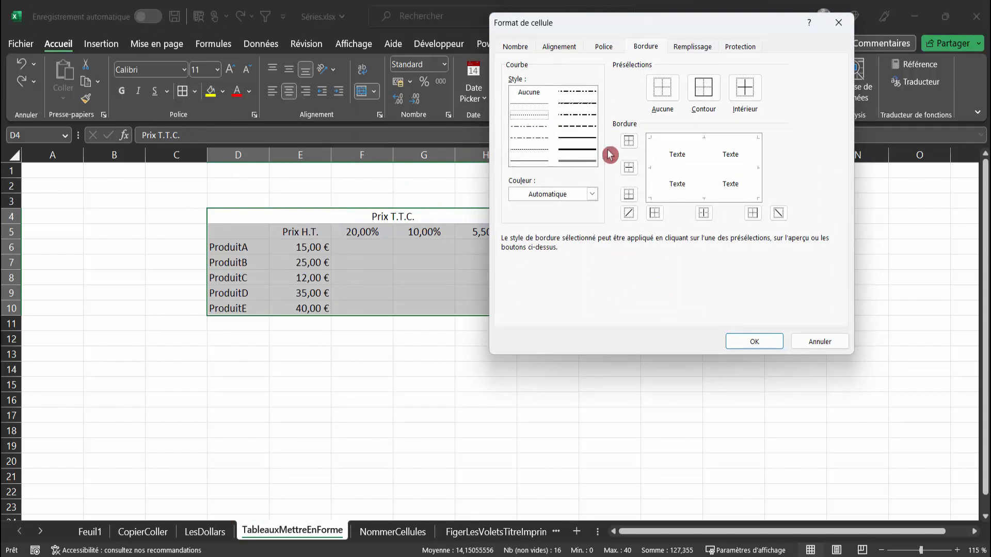
{"action": "left_click", "coordinate": [707, 140]}
{"action": "left_click", "coordinate": [708, 199]}
{"action": "left_click", "coordinate": [756, 172]}
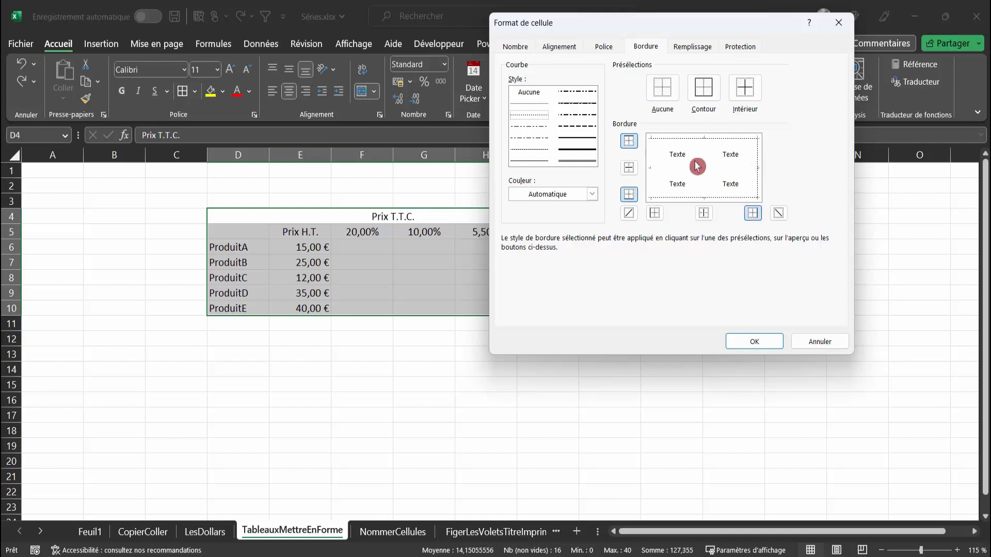
{"action": "left_click", "coordinate": [654, 167]}
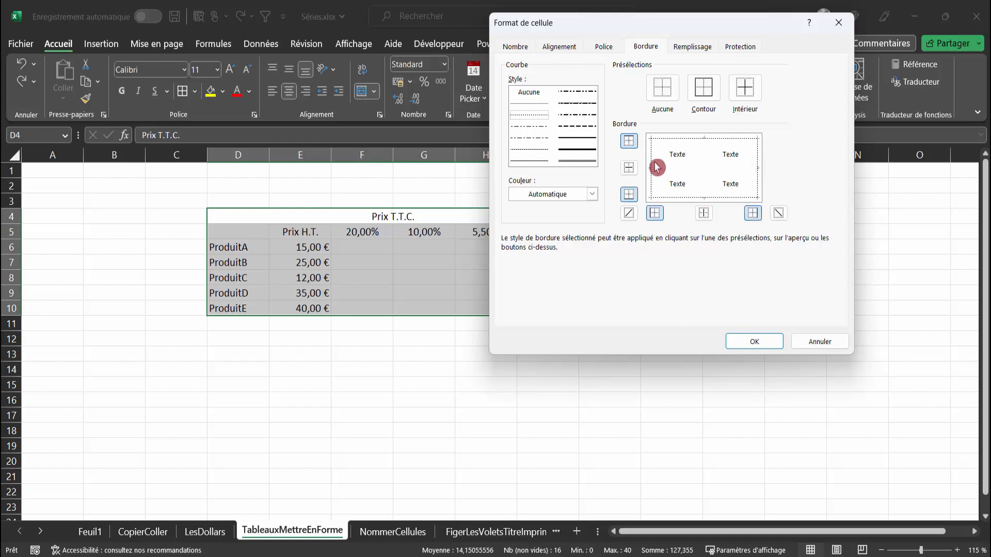
Add medium-thick solid horizontal and vertical lines inside D4:I10 and apply the borders.
{"action": "left_click", "coordinate": [578, 137]}
{"action": "left_click", "coordinate": [706, 162]}
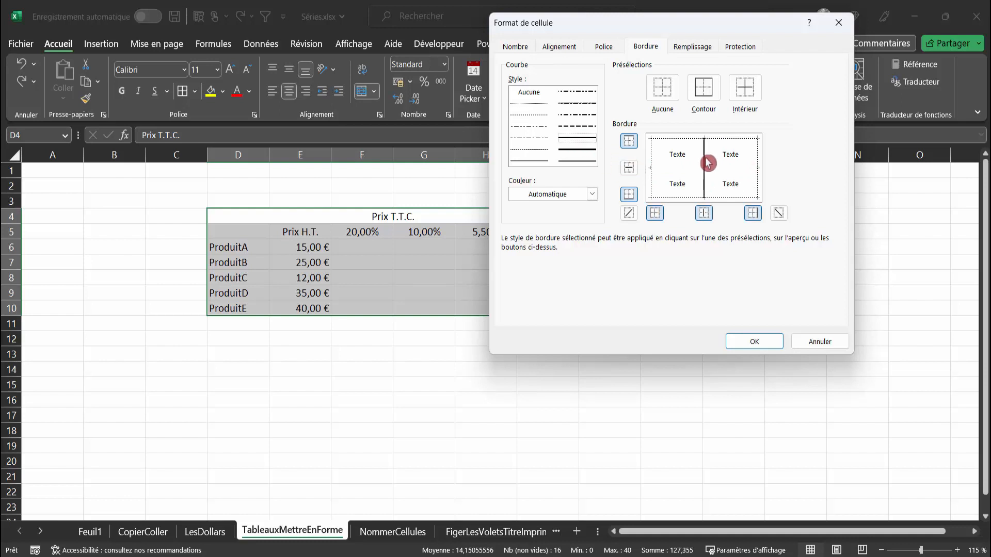
{"action": "left_click", "coordinate": [690, 167]}
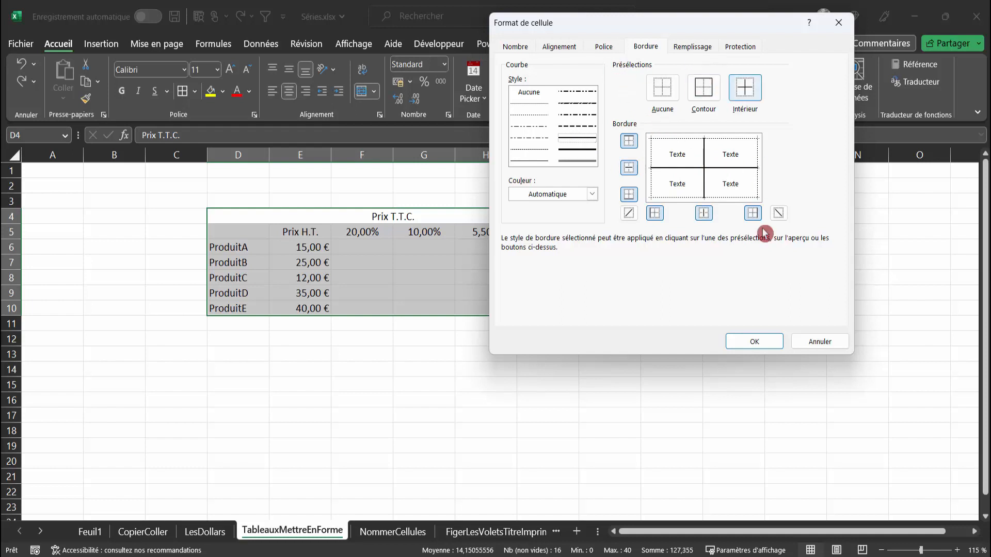
{"action": "left_click", "coordinate": [756, 341]}
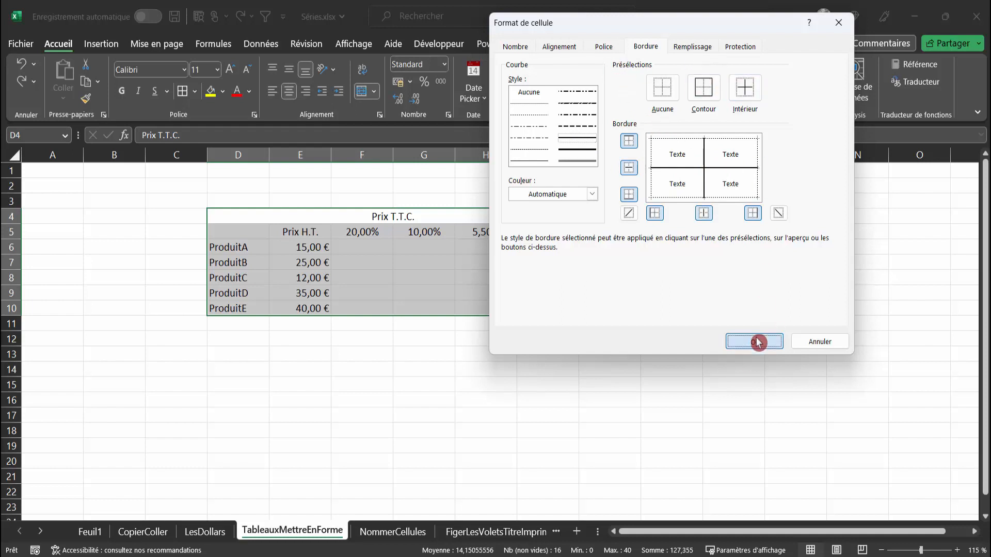
{"action": "left_click", "coordinate": [672, 401]}
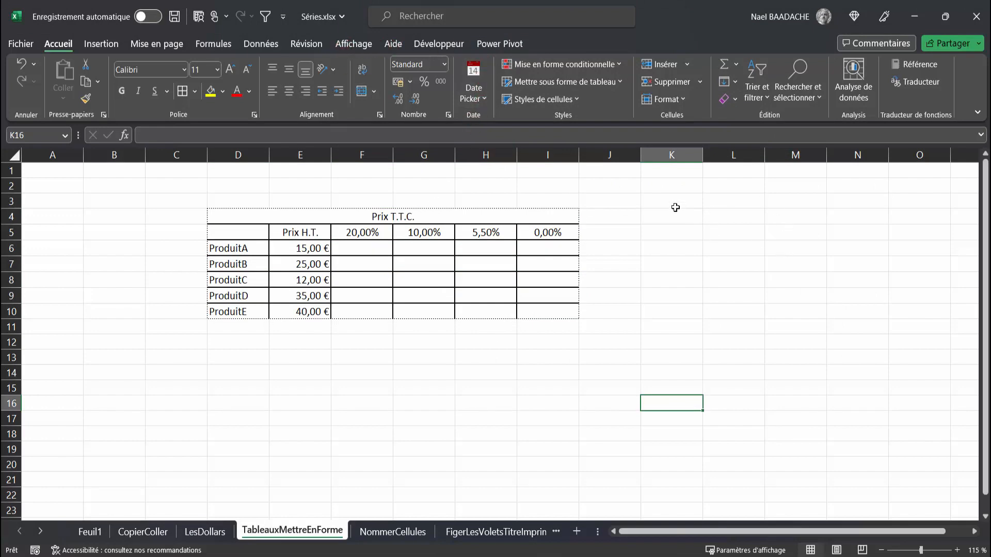
Hide the gridlines on the TableauxMettreEnForme sheet.
{"action": "left_click", "coordinate": [352, 46]}
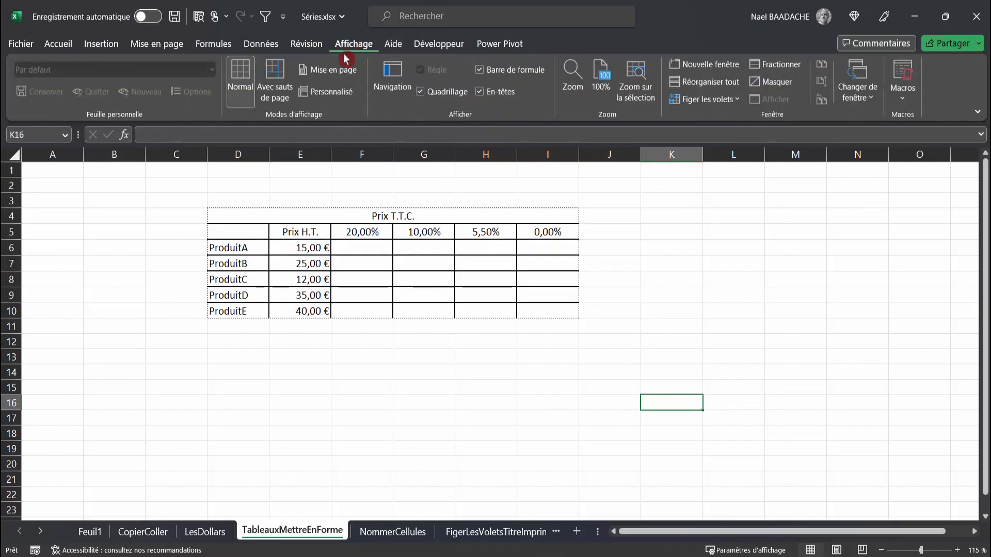
{"action": "left_click", "coordinate": [444, 94]}
{"action": "left_click", "coordinate": [714, 287]}
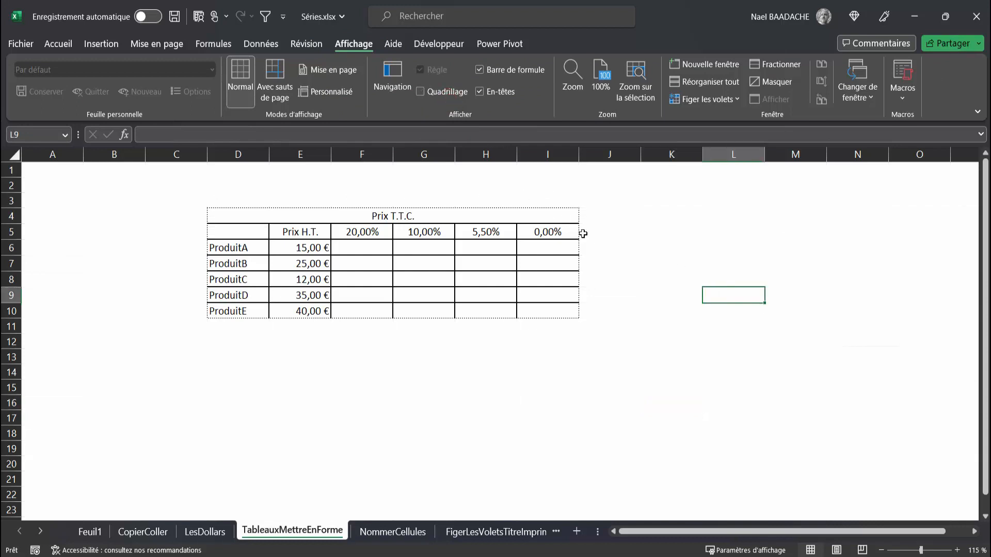
Fill the merged Prix T.T.C. title cell with a light orange theme shade.
{"action": "left_click", "coordinate": [327, 217]}
{"action": "left_click", "coordinate": [70, 45]}
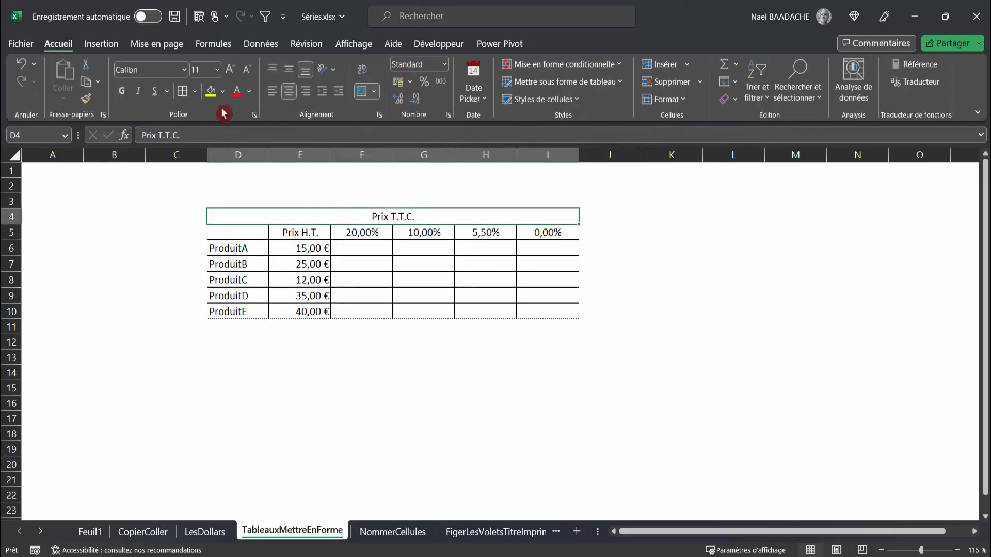
{"action": "left_click", "coordinate": [223, 92]}
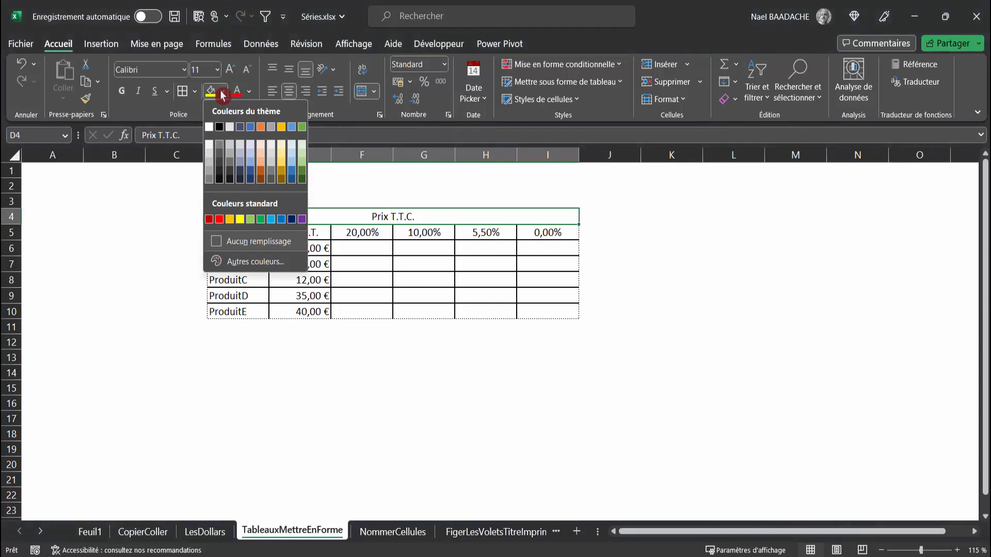
{"action": "left_click", "coordinate": [260, 163]}
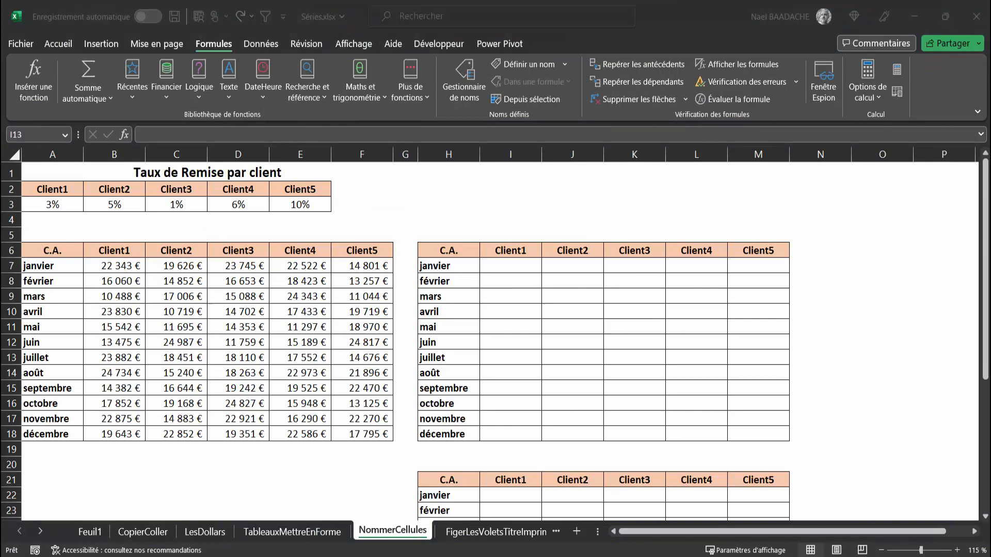
On the NommerCellules sheet, examine the Client1 monthly revenue in B7:B18 and the discount rates in A3 and B3.
{"action": "left_click", "coordinate": [364, 350]}
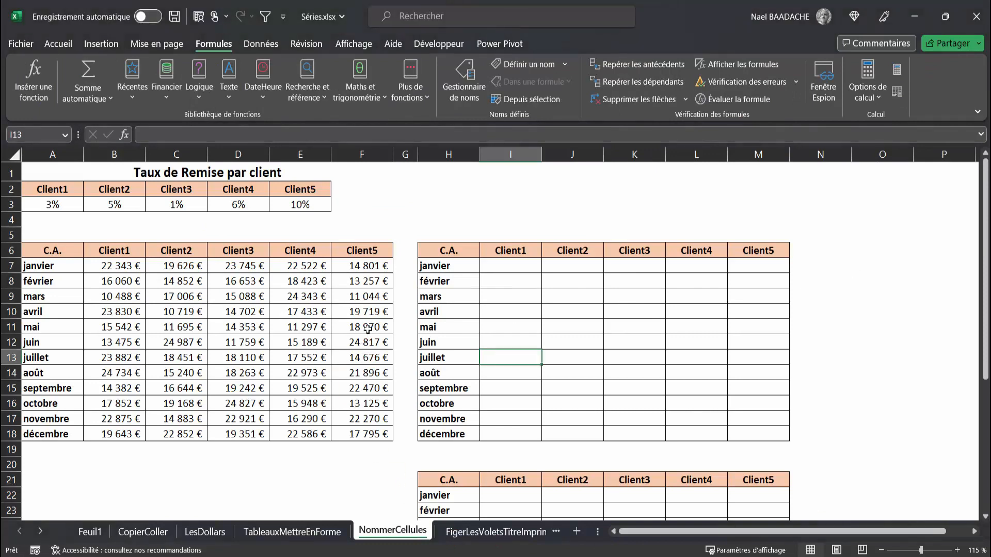
{"action": "left_click", "coordinate": [127, 267]}
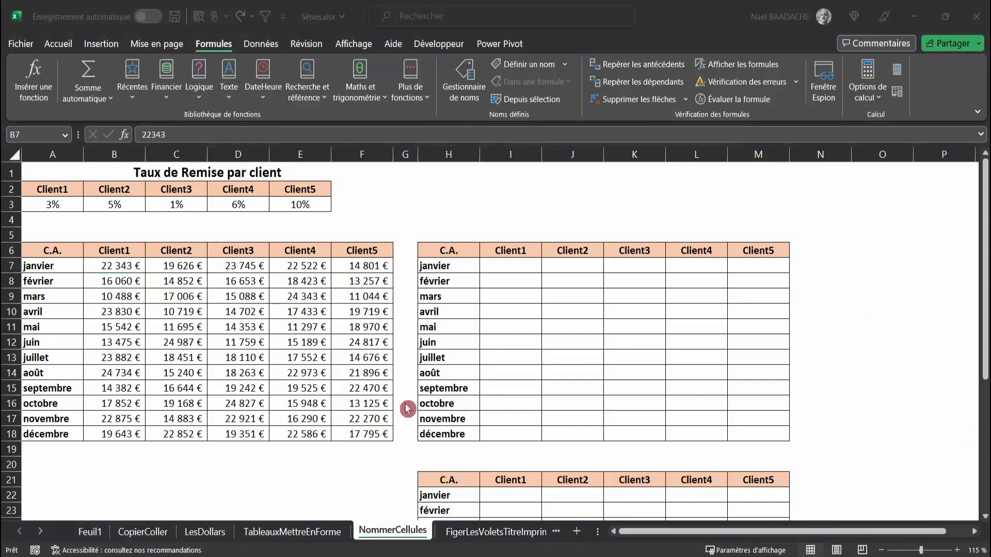
{"action": "left_click_drag", "start_coordinate": [129, 265], "coordinate": [122, 327]}
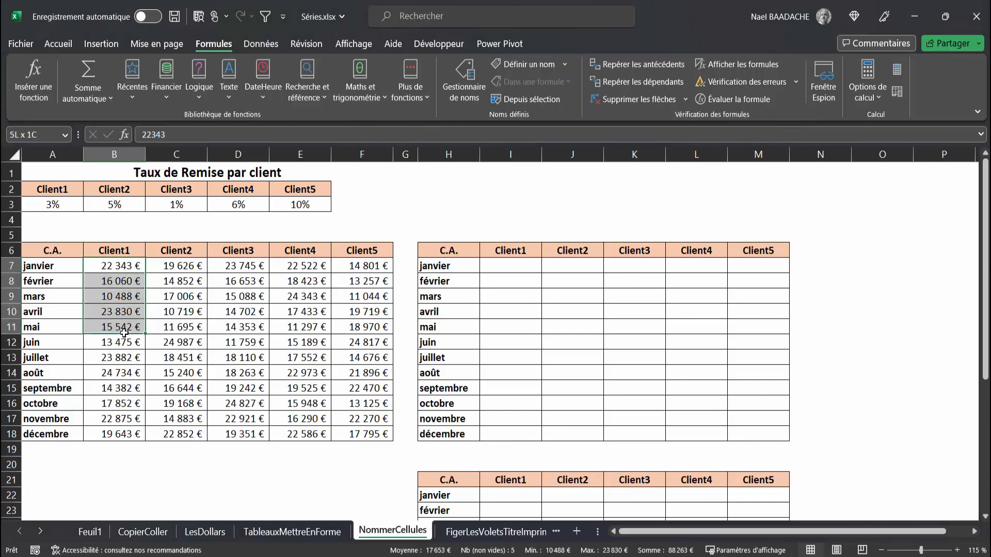
{"action": "left_click_drag", "start_coordinate": [119, 264], "coordinate": [122, 434]}
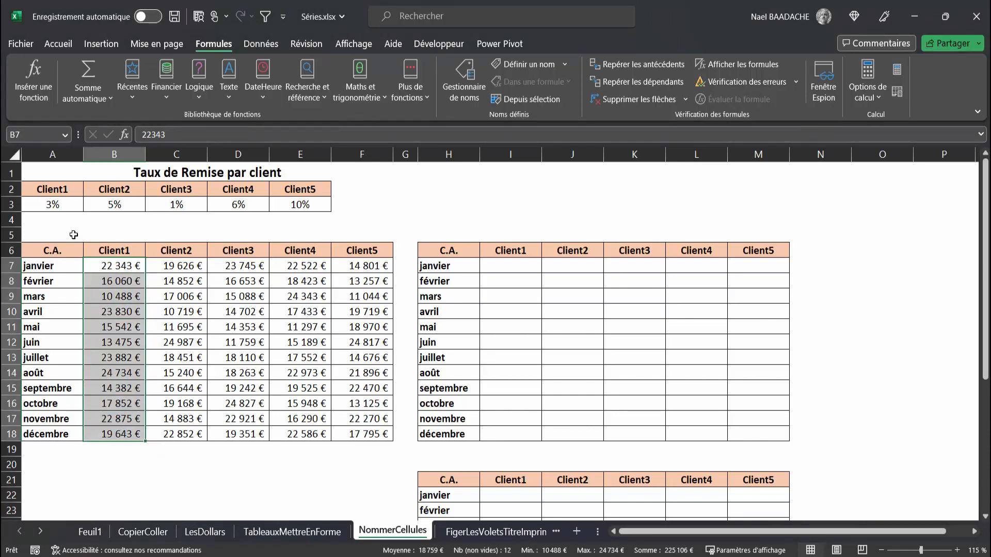
{"action": "left_click", "coordinate": [52, 204]}
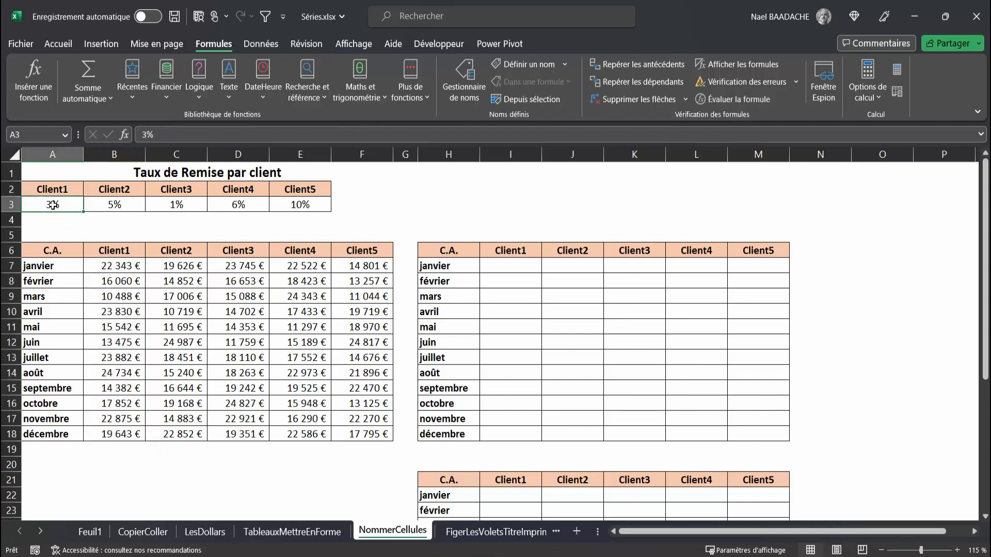
{"action": "left_click", "coordinate": [114, 204]}
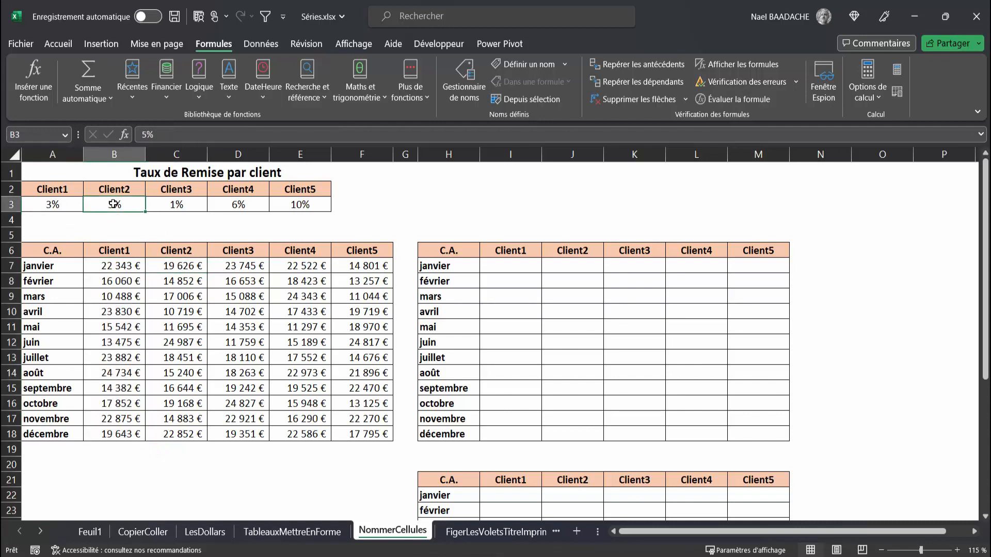
Fill the empty client table I7:M18 with the discount formula =B7*A$3.
{"action": "left_click_drag", "start_coordinate": [509, 266], "coordinate": [756, 437]}
{"action": "type", "text": "="}
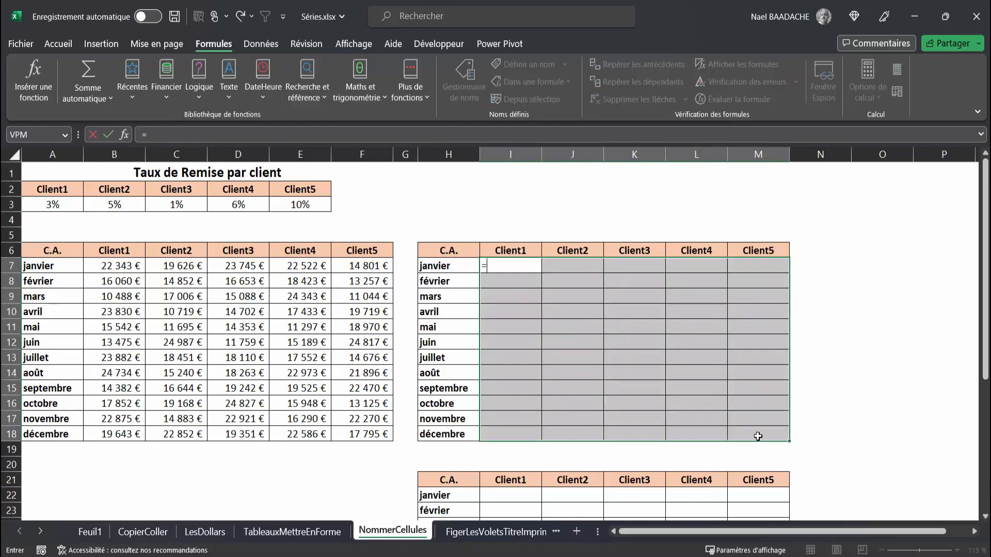
{"action": "left_click", "coordinate": [123, 266]}
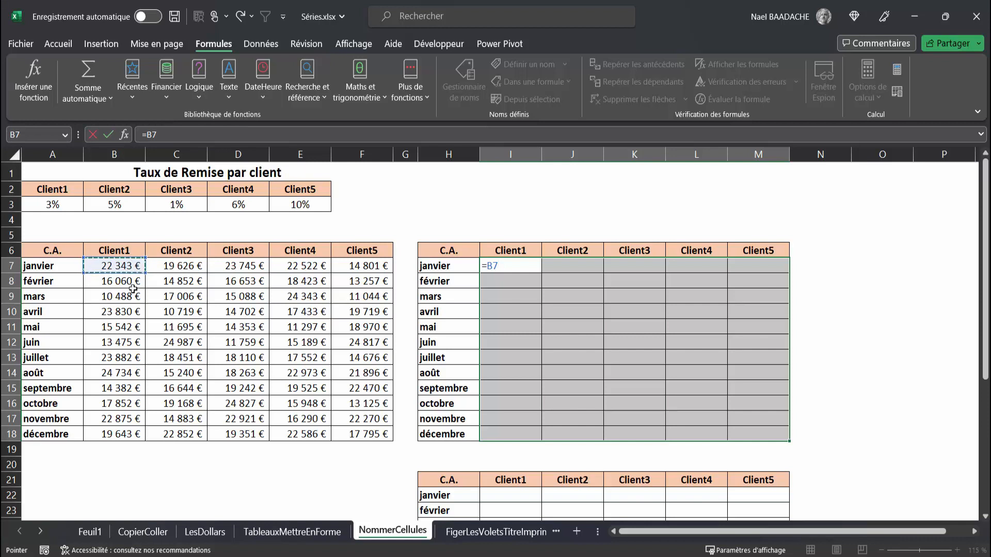
{"action": "type", "text": "*"}
{"action": "left_click", "coordinate": [62, 206]}
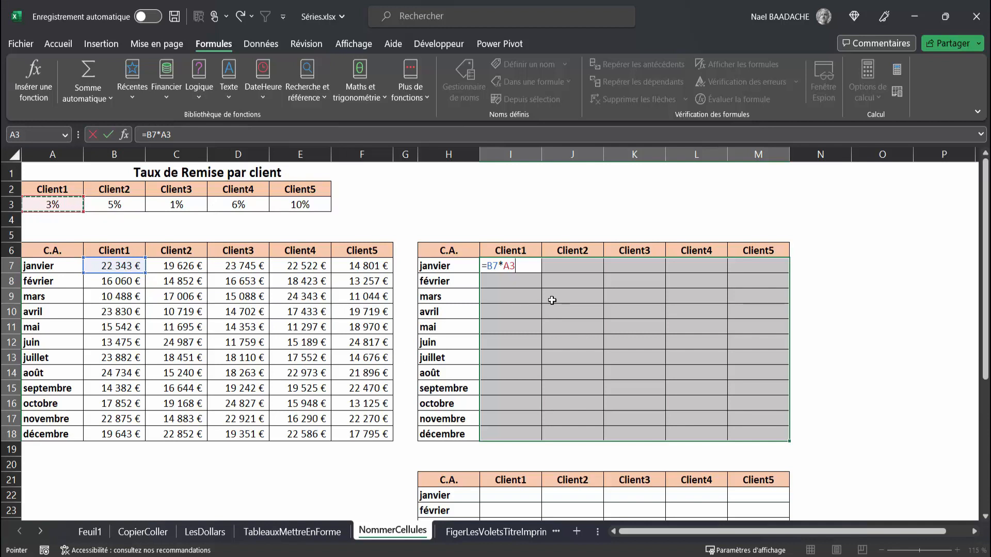
{"action": "key", "text": "F4"}
{"action": "key", "text": "F4"}
{"action": "key", "text": "ctrl+Return"}
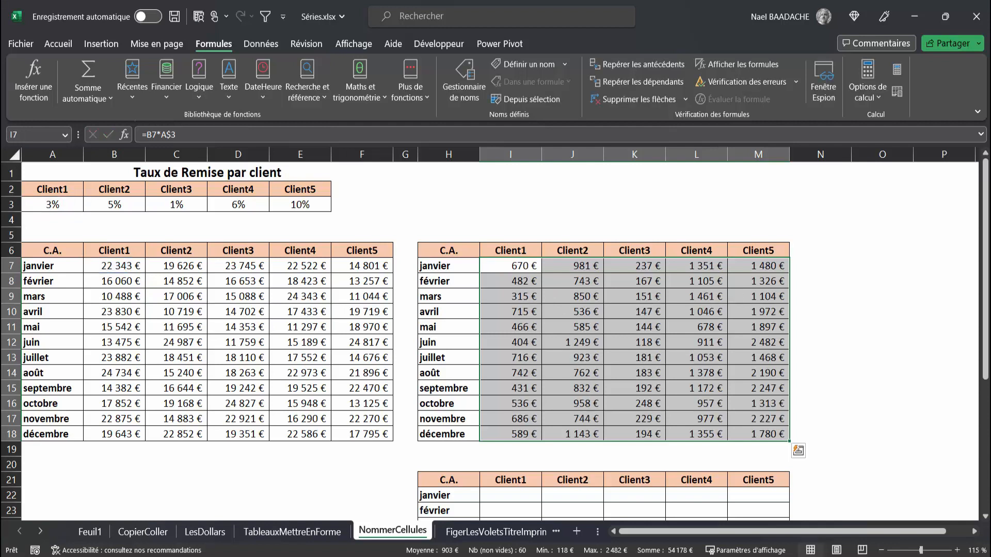
Clear the discount formulas from I7:M18.
{"action": "left_click", "coordinate": [593, 400]}
{"action": "left_click_drag", "start_coordinate": [518, 267], "coordinate": [742, 438]}
{"action": "key", "text": "Delete"}
Name the monthly client revenue range B7:F18 Données.
{"action": "left_click", "coordinate": [110, 263]}
{"action": "mouse_move", "coordinate": [165, 269]}
{"action": "left_mouse_down"}
{"action": "mouse_move", "coordinate": [361, 346]}
{"action": "mouse_move", "coordinate": [367, 436]}
{"action": "left_mouse_up"}
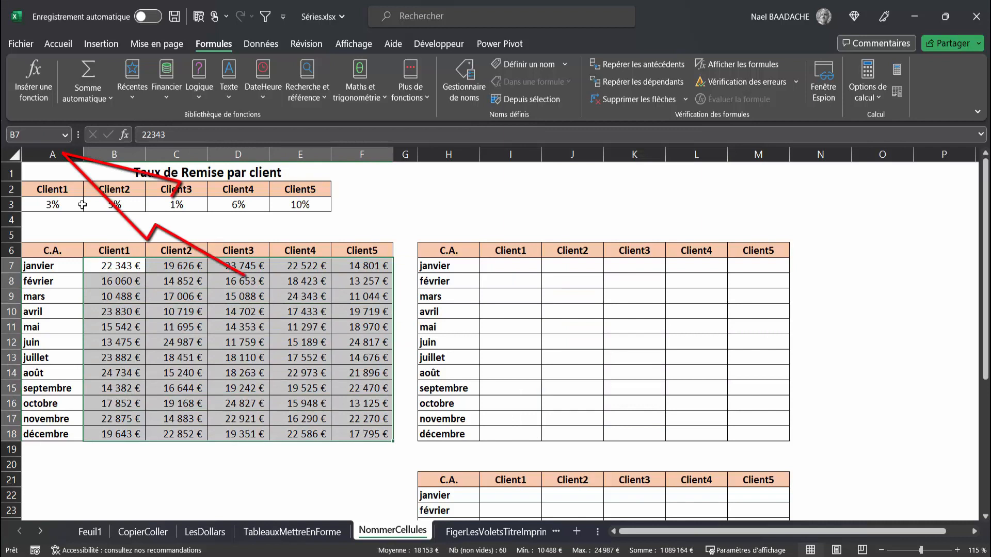
{"action": "left_click", "coordinate": [41, 135]}
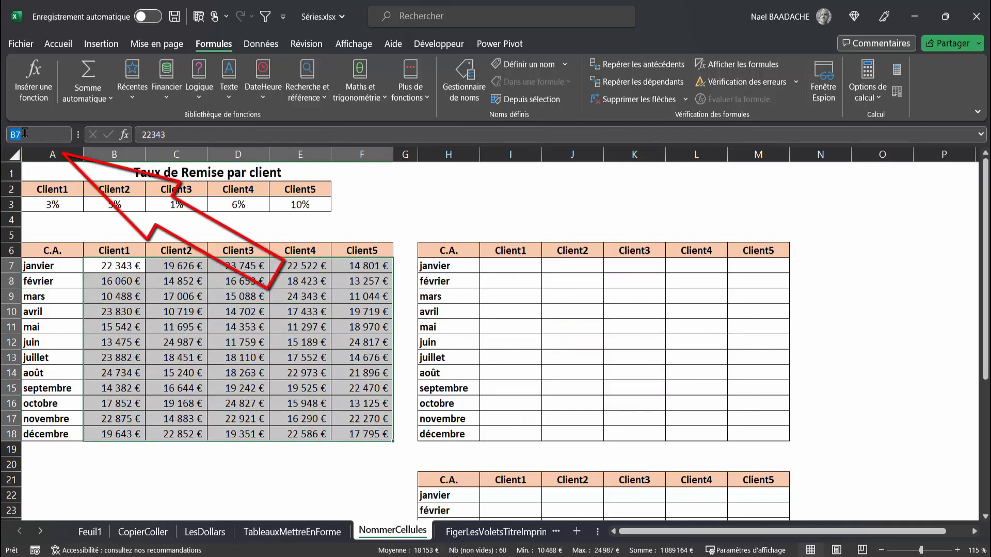
{"action": "type", "text": "Données"}
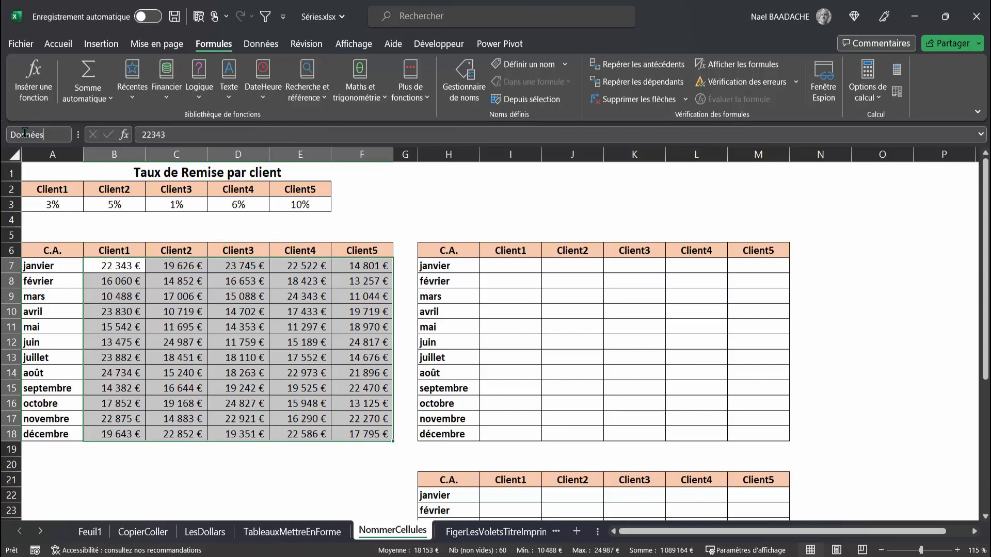
{"action": "key", "text": "Return"}
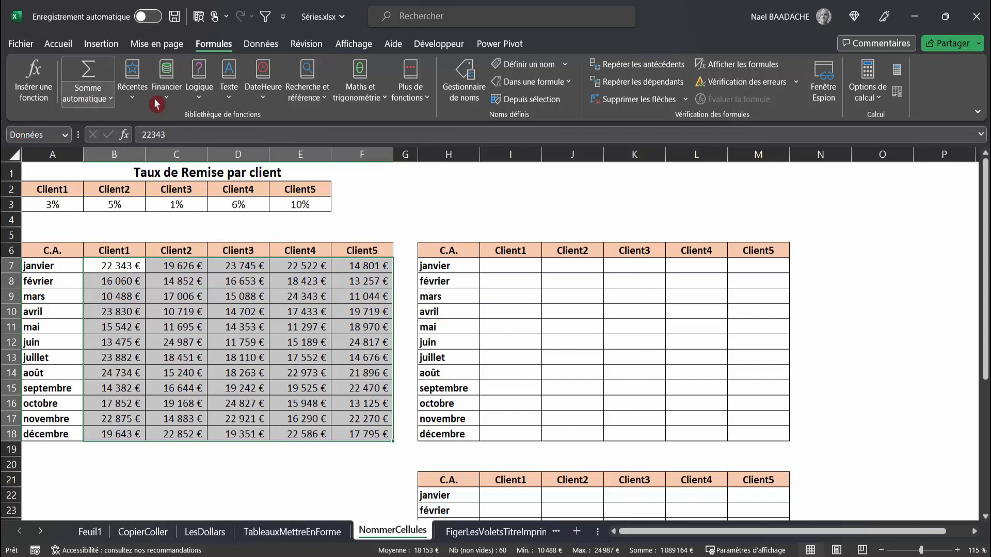
Name the discount rate range A3:E3 Remises.
{"action": "left_click_drag", "start_coordinate": [52, 204], "coordinate": [287, 205]}
{"action": "left_click", "coordinate": [32, 132]}
{"action": "type", "text": "Remises"}
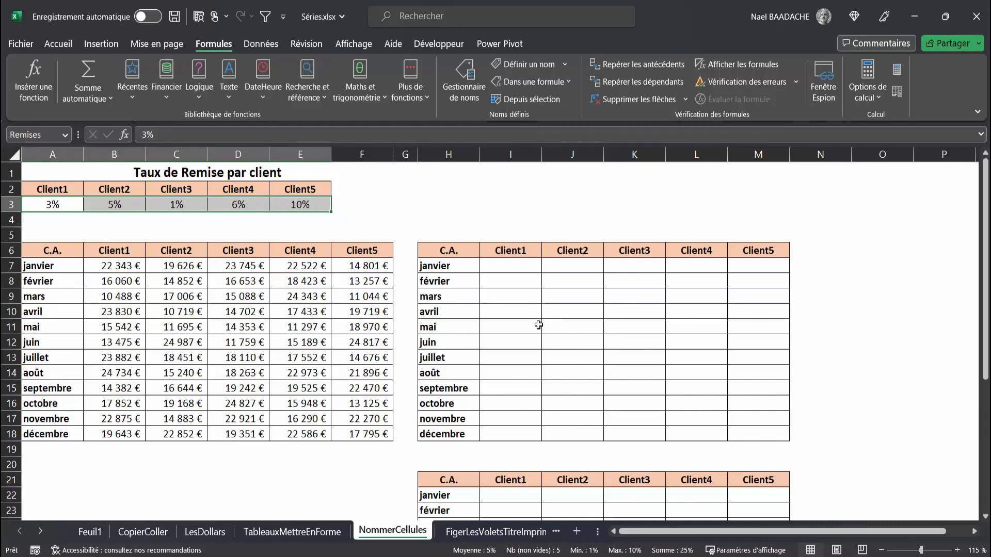
Enter the array formula =Données*Remises in cell I7 to calculate every client's monthly discounts.
{"action": "left_click", "coordinate": [509, 265]}
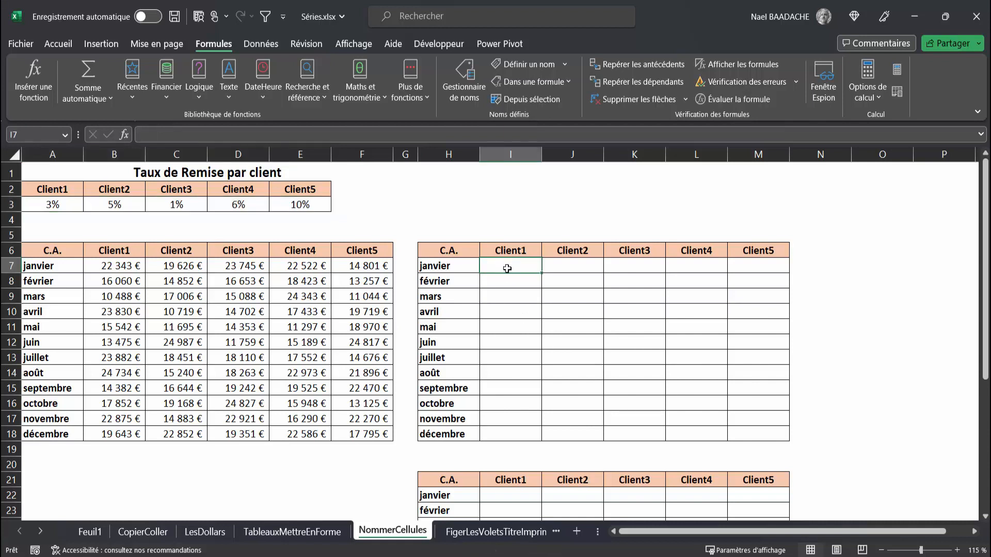
{"action": "type", "text": "="}
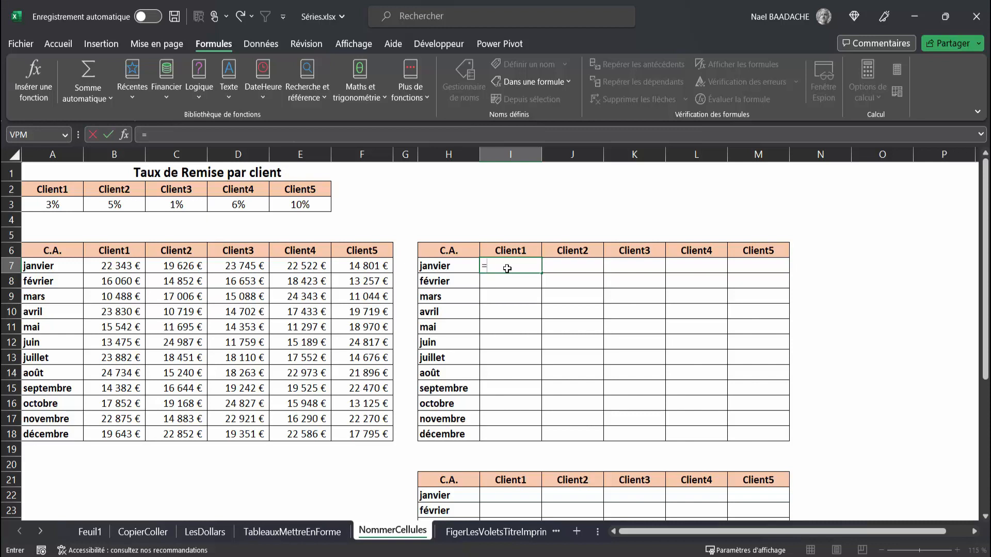
{"action": "key", "text": "F3"}
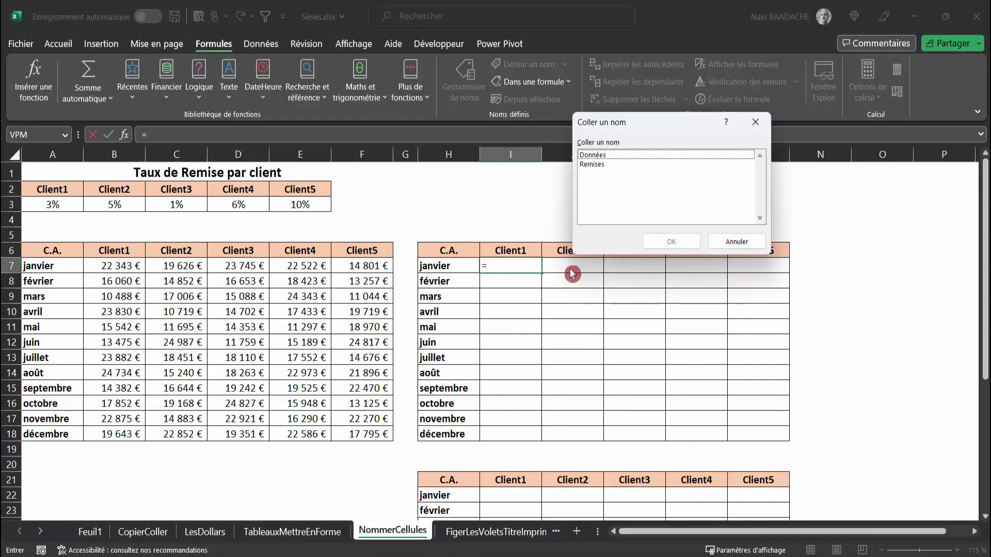
{"action": "left_click_drag", "start_coordinate": [604, 168], "coordinate": [237, 176]}
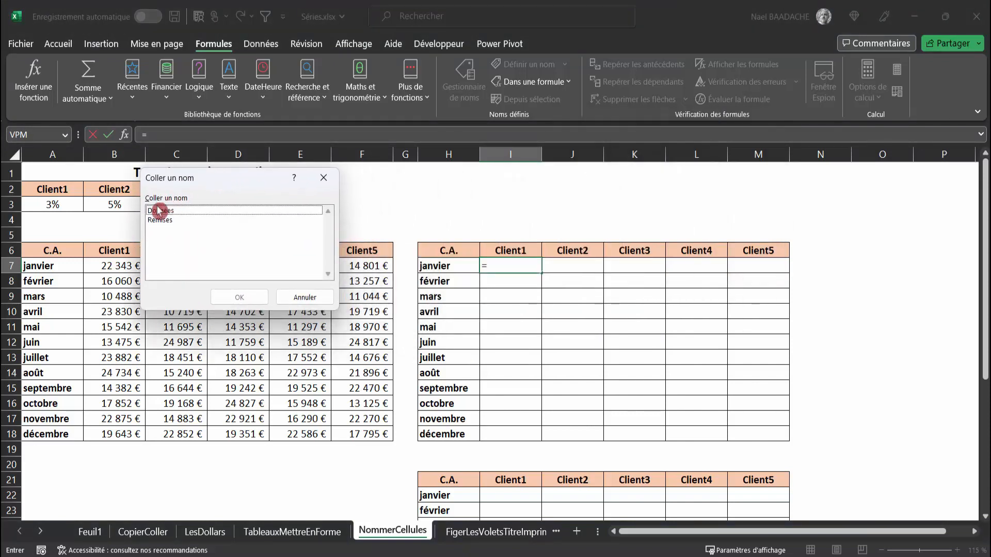
{"action": "left_click", "coordinate": [172, 212]}
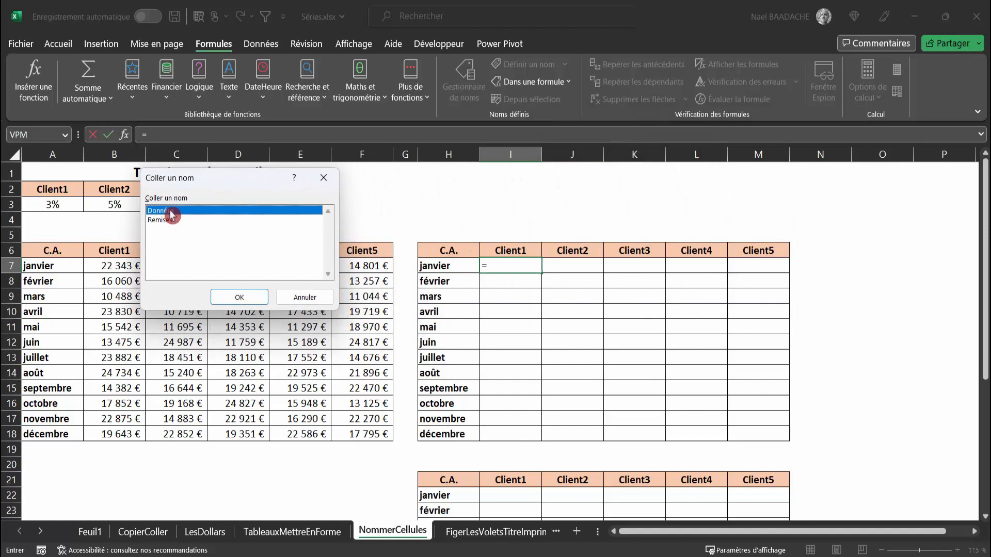
{"action": "left_click", "coordinate": [239, 297]}
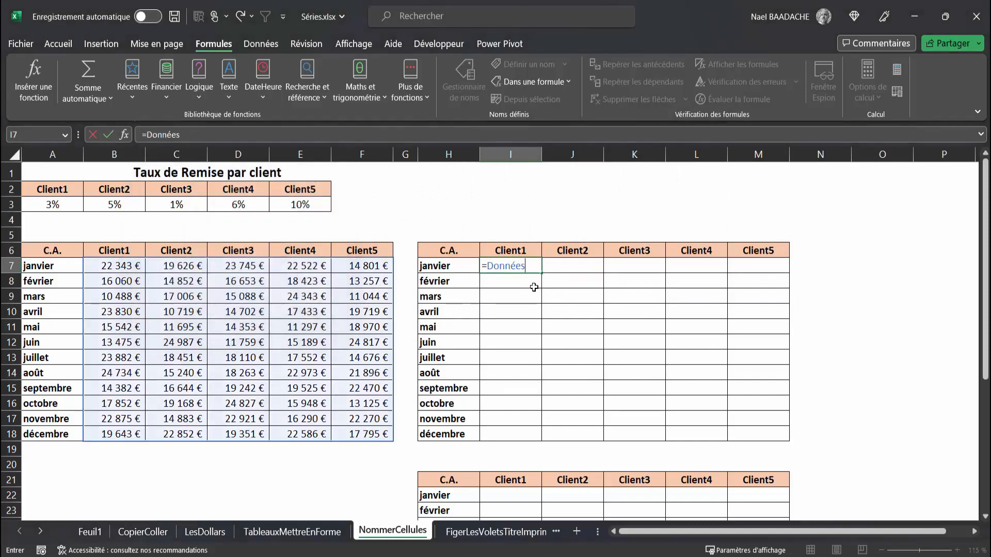
{"action": "type", "text": "*remi"}
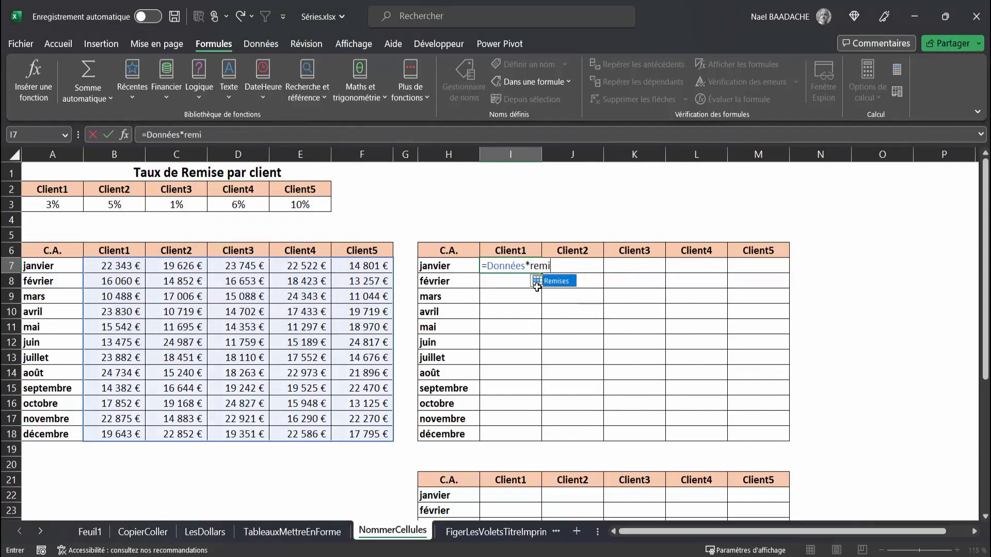
{"action": "double_click", "coordinate": [562, 281]}
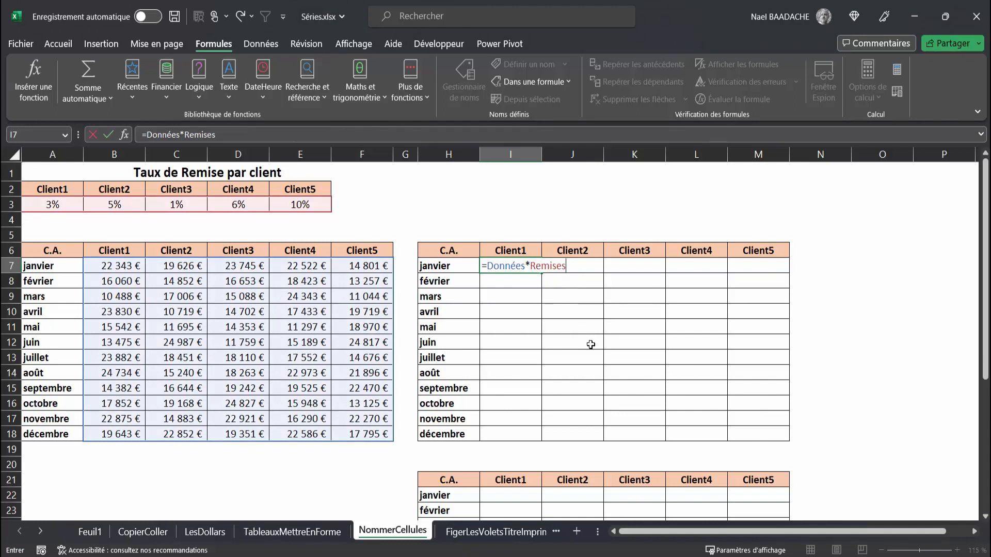
{"action": "key", "text": "Return"}
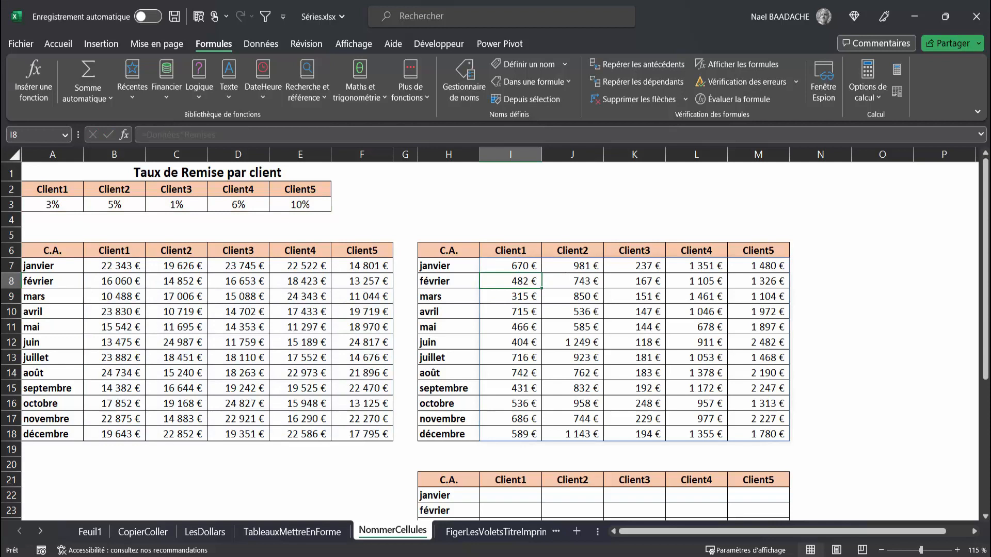
{"action": "left_click", "coordinate": [516, 266]}
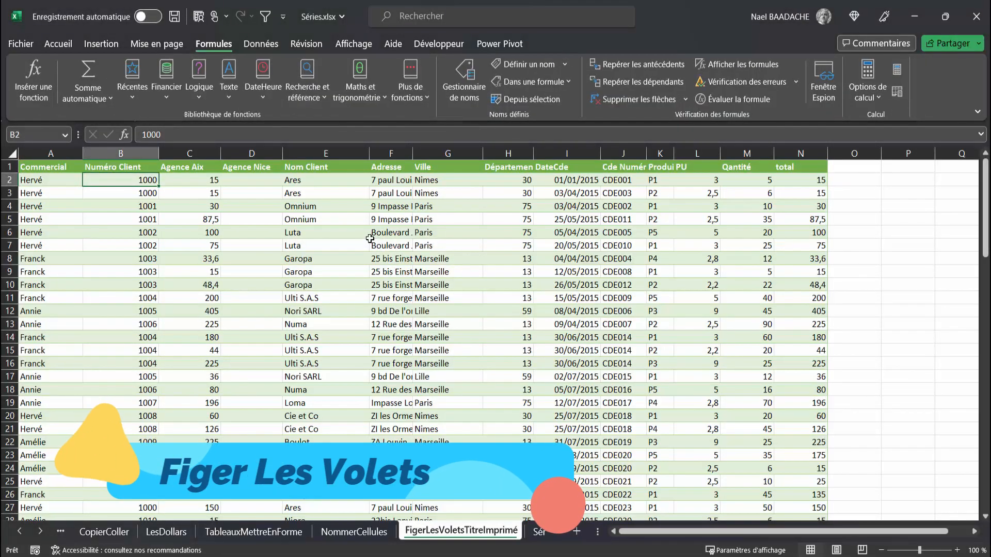
Freeze the header row and the Commercial column at cell B2 on the FigerLesVoletsTitreImprimé sheet.
{"action": "scroll", "coordinate": [370, 239], "scroll_direction": "down", "scroll_amount": 1}
{"action": "scroll", "coordinate": [370, 239], "scroll_direction": "down", "scroll_amount": 4}
{"action": "scroll", "coordinate": [370, 238], "scroll_direction": "up", "scroll_amount": 5}
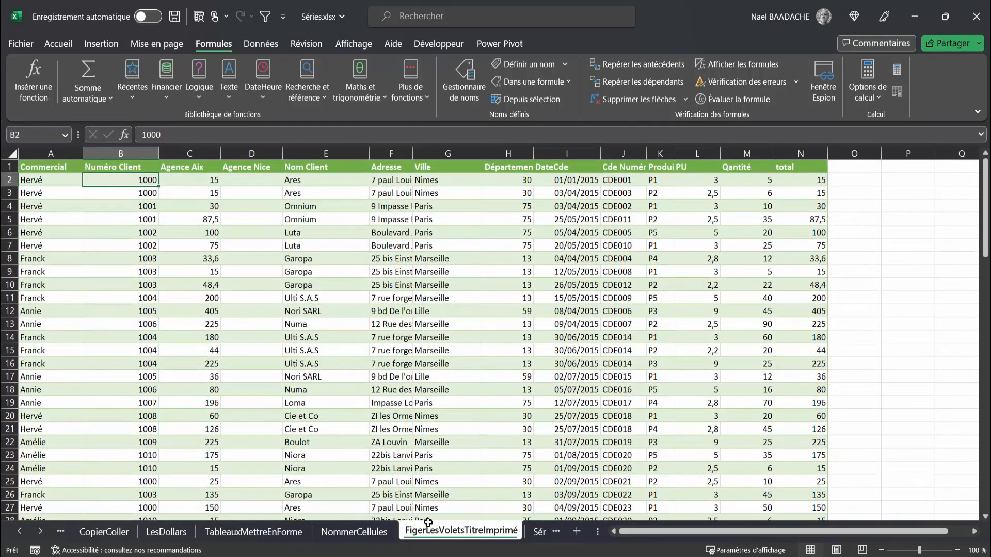
{"action": "left_click_drag", "start_coordinate": [655, 533], "coordinate": [613, 533]}
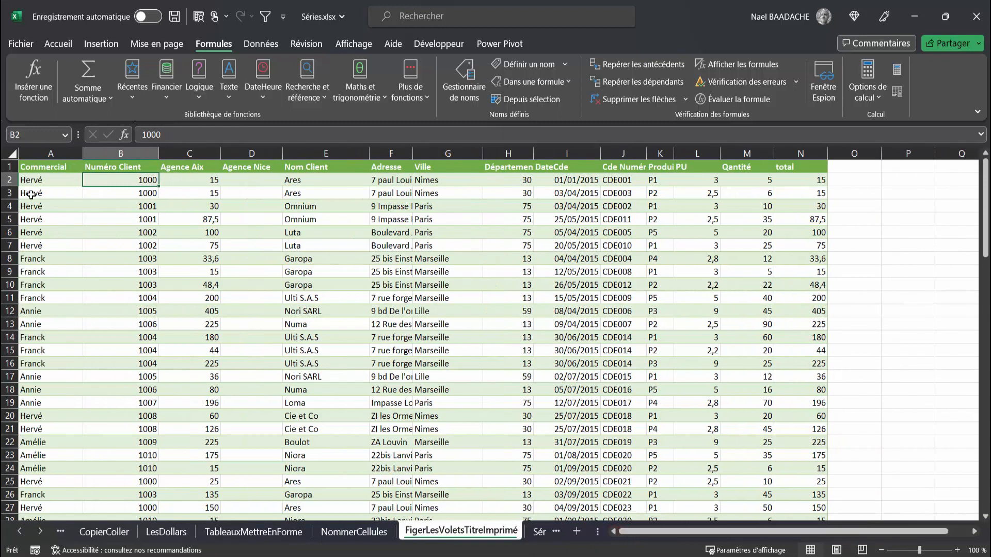
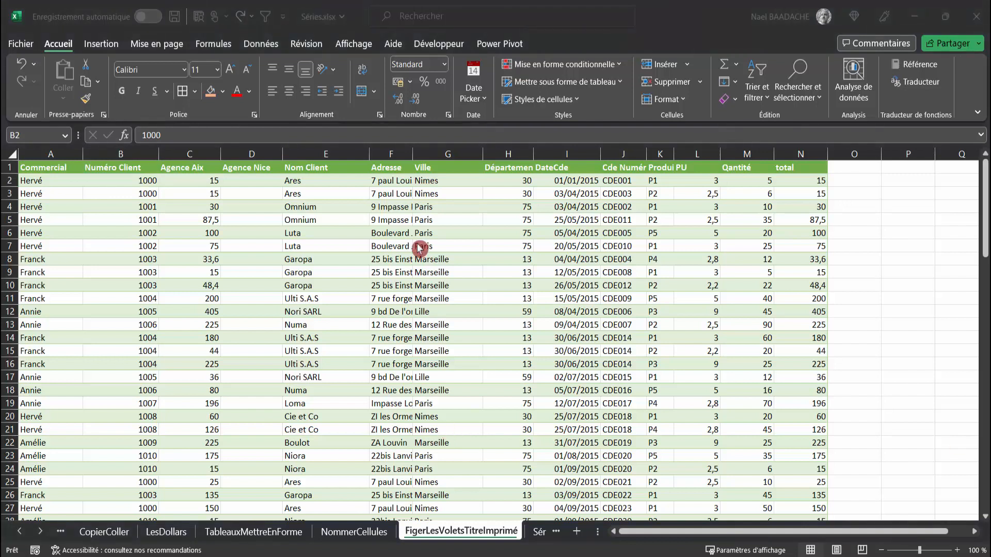
{"action": "left_click", "coordinate": [354, 44]}
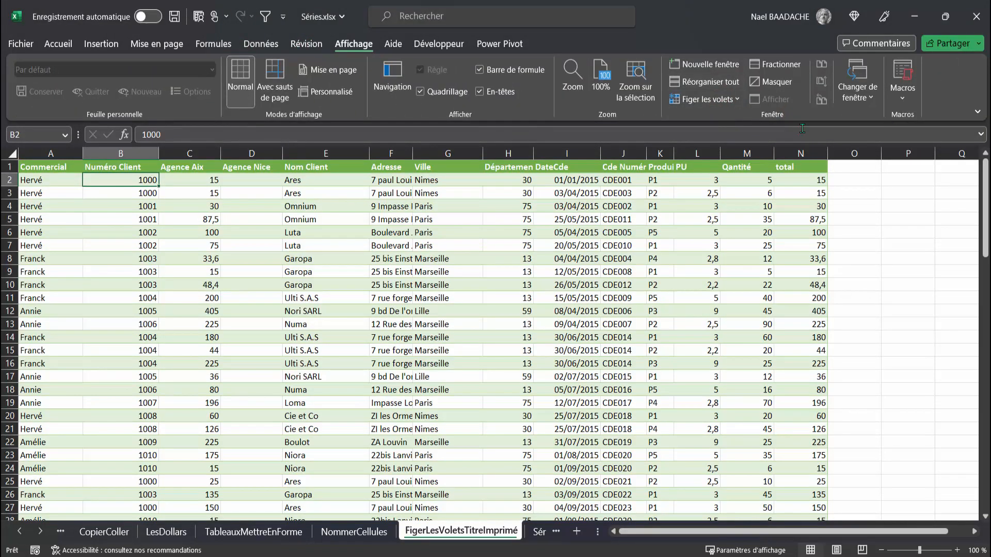
{"action": "left_click", "coordinate": [739, 99]}
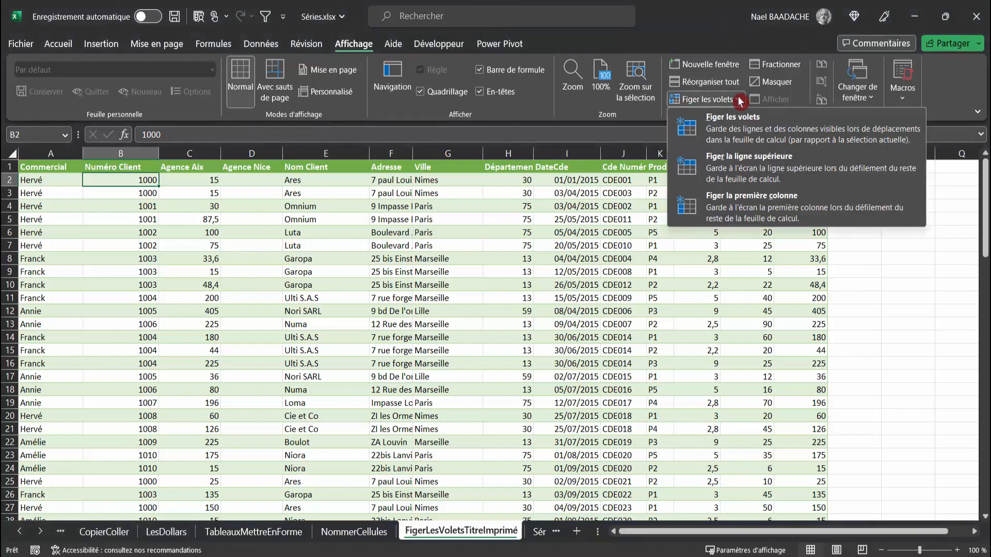
{"action": "left_click", "coordinate": [740, 134]}
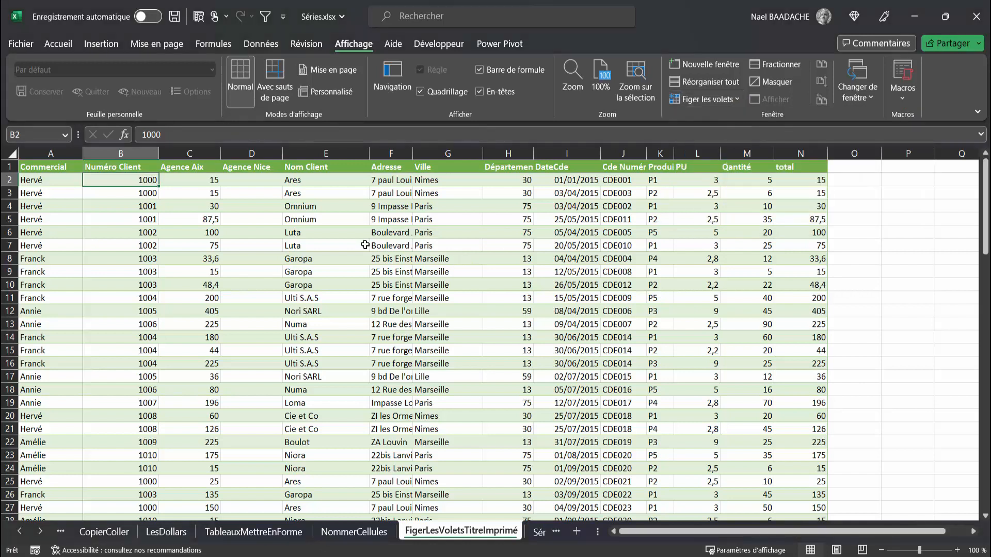
Check that the header row and the Commercial column stay in view when moving down and across the order table.
{"action": "scroll", "coordinate": [332, 250], "scroll_direction": "down", "scroll_amount": 9}
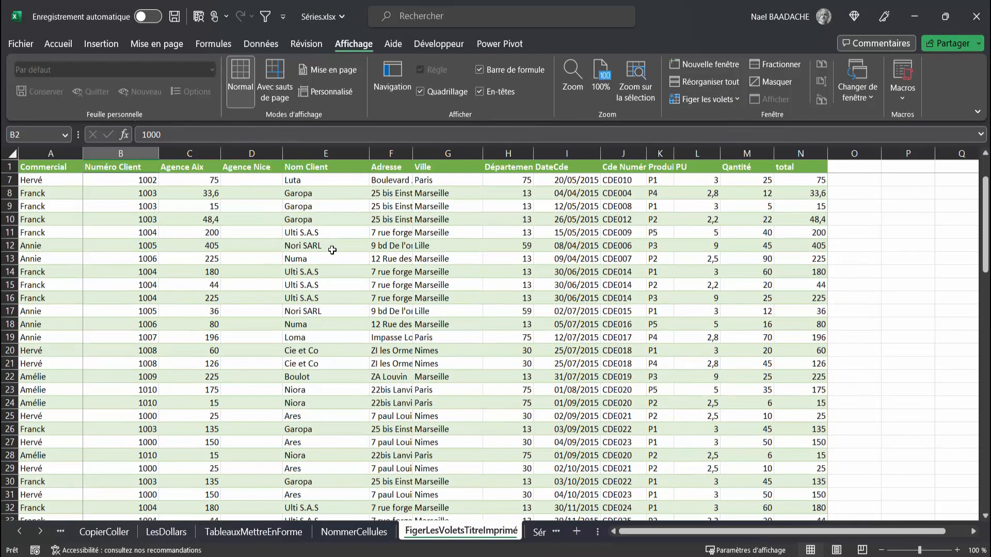
{"action": "scroll", "coordinate": [332, 250], "scroll_direction": "up", "scroll_amount": 9}
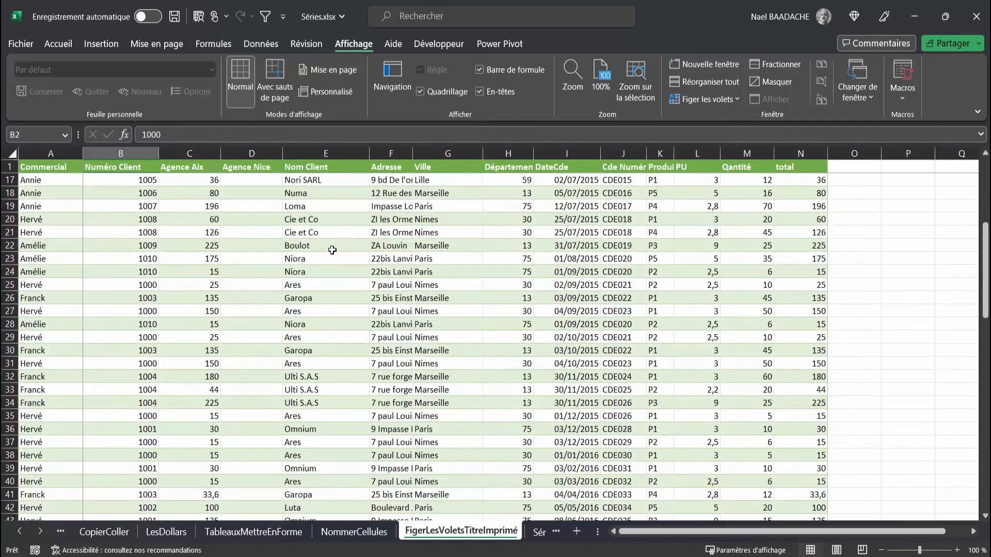
{"action": "left_click_drag", "start_coordinate": [699, 532], "coordinate": [808, 539]}
{"action": "left_click", "coordinate": [473, 323]}
{"action": "key", "text": "Right"}
{"action": "key", "text": "Right"}
{"action": "key", "text": "Right"}
{"action": "key", "text": "Right"}
{"action": "key", "text": "Right"}
{"action": "key", "text": "Right"}
{"action": "key", "text": "Right"}
{"action": "key", "text": "Right"}
{"action": "key", "text": "Right"}
{"action": "key", "text": "Right"}
{"action": "key", "text": "Right"}
{"action": "key", "text": "Right"}
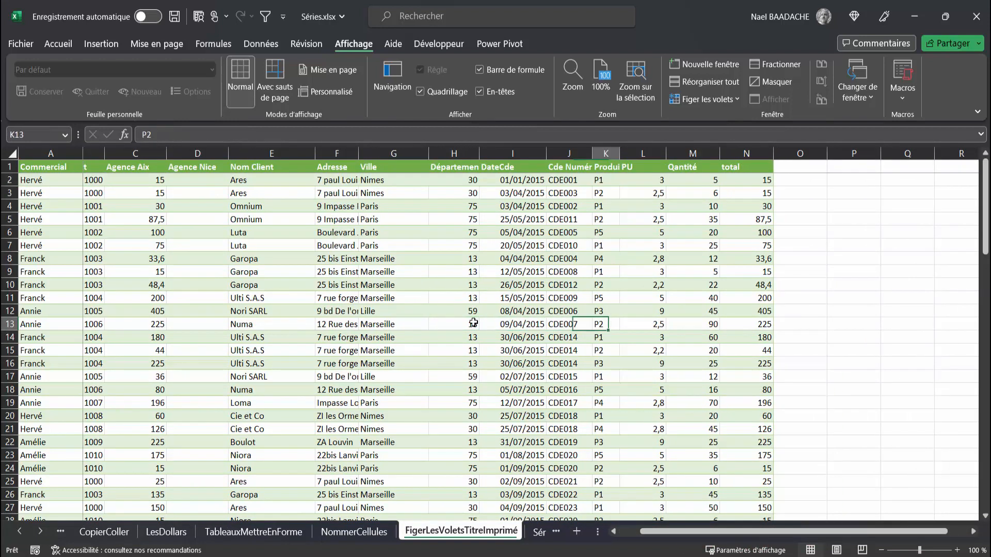
{"action": "key", "text": "Right"}
{"action": "key", "text": "Right"}
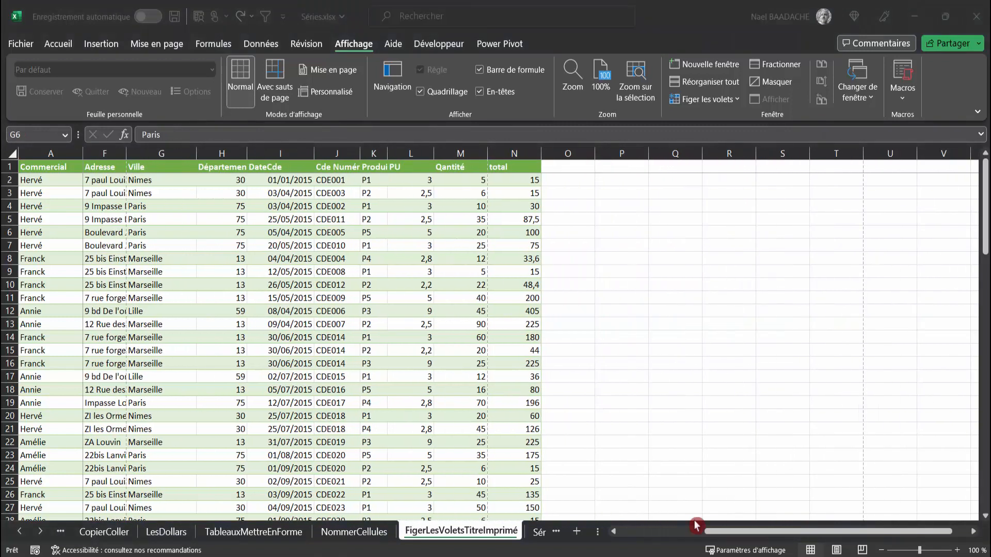
{"action": "left_click", "coordinate": [734, 536]}
{"action": "left_click_drag", "start_coordinate": [733, 535], "coordinate": [615, 532]}
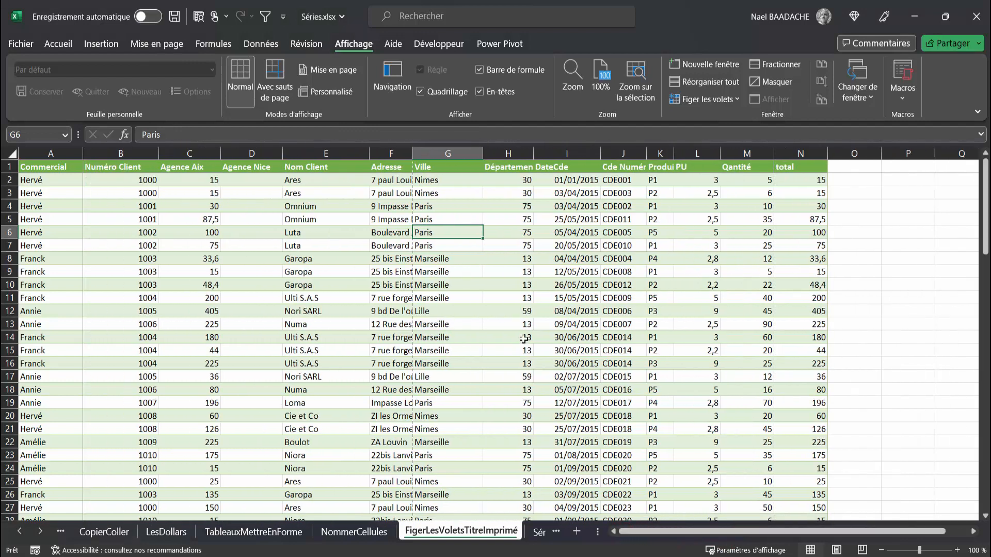
Compare the first two pages in the print preview for the column headings, then return to the sheet.
{"action": "left_click", "coordinate": [23, 46]}
{"action": "left_click", "coordinate": [25, 255]}
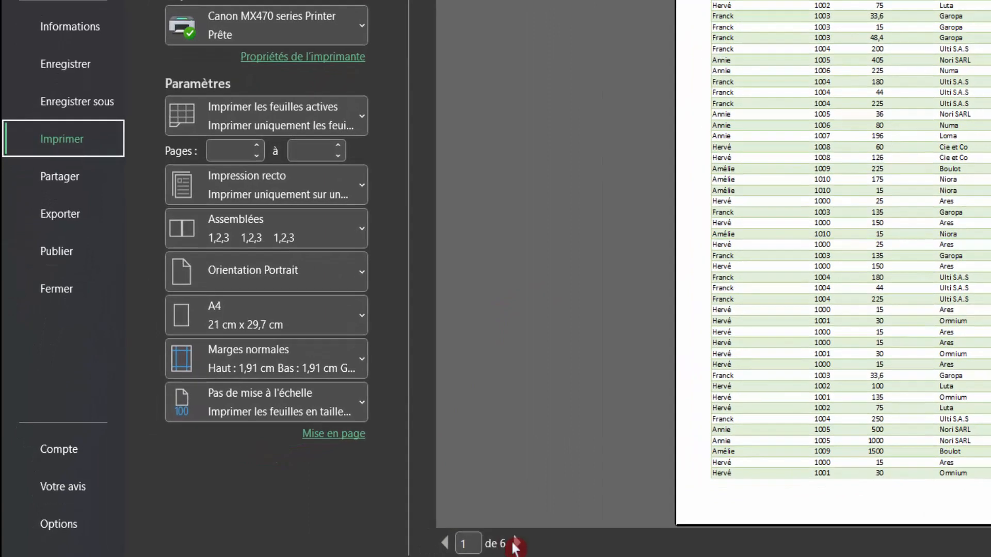
{"action": "left_click", "coordinate": [514, 545]}
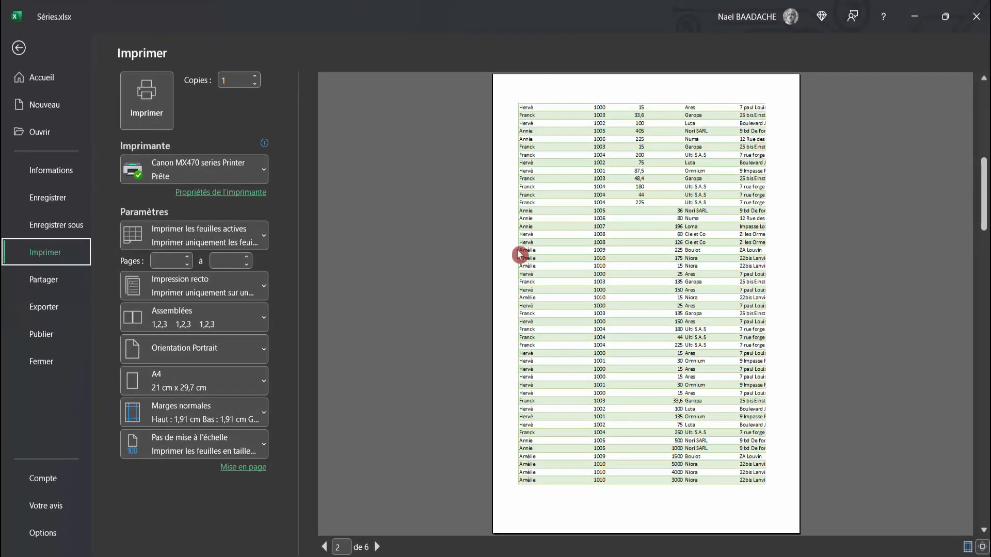
{"action": "scroll", "coordinate": [548, 262], "scroll_direction": "up", "scroll_amount": 1}
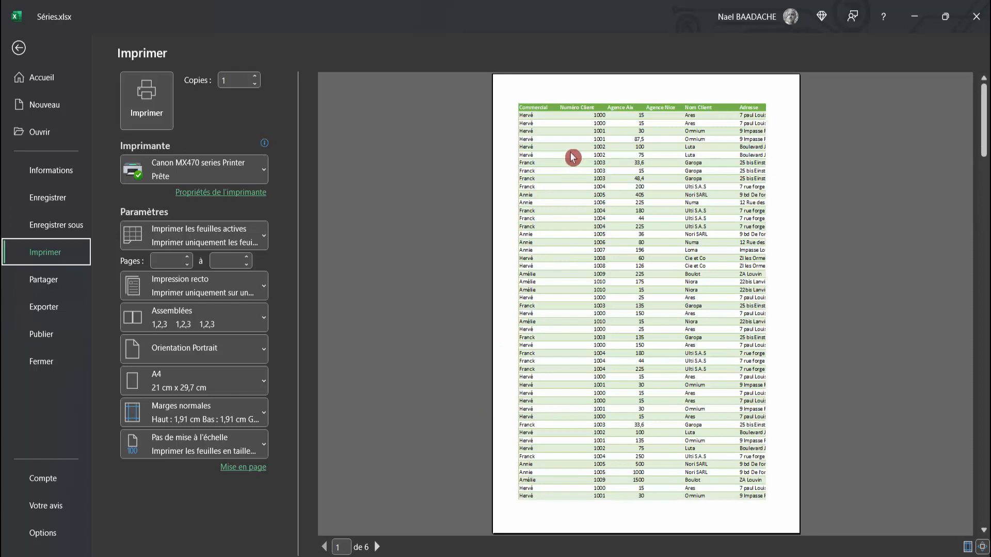
{"action": "left_click", "coordinate": [18, 48]}
{"action": "left_click", "coordinate": [117, 228]}
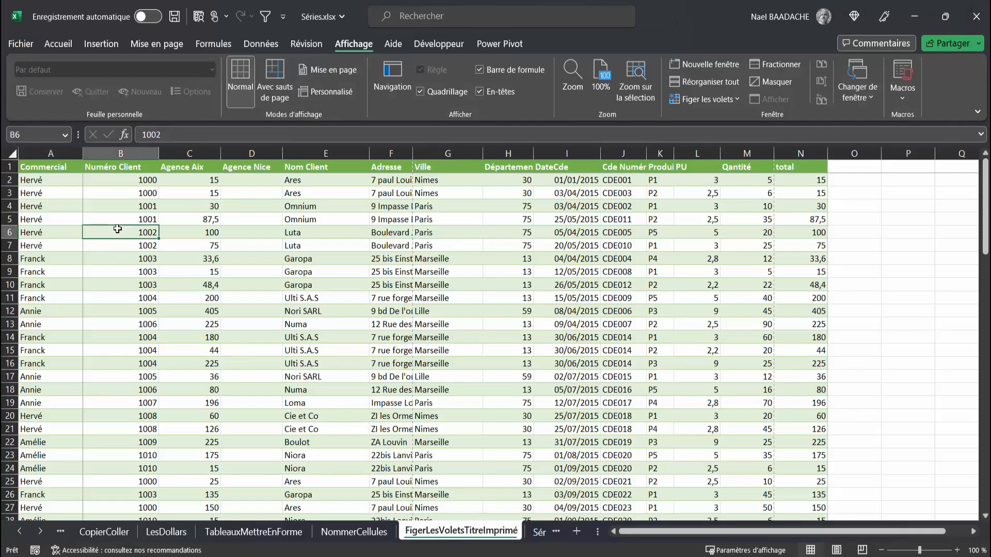
Set row 1 ($1:$1) as the title row repeated at the top of every printed page.
{"action": "left_click", "coordinate": [168, 45]}
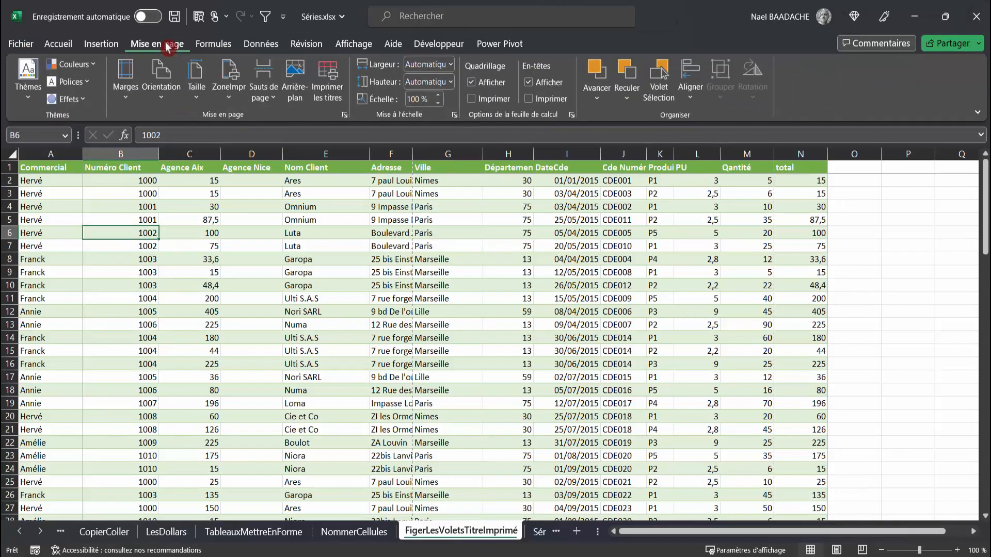
{"action": "left_click", "coordinate": [126, 93]}
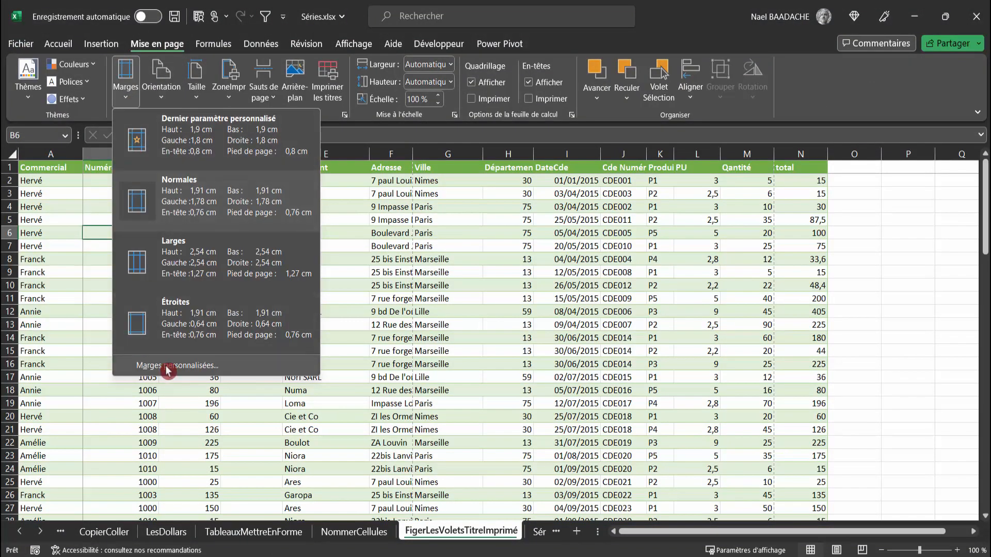
{"action": "left_click", "coordinate": [185, 366]}
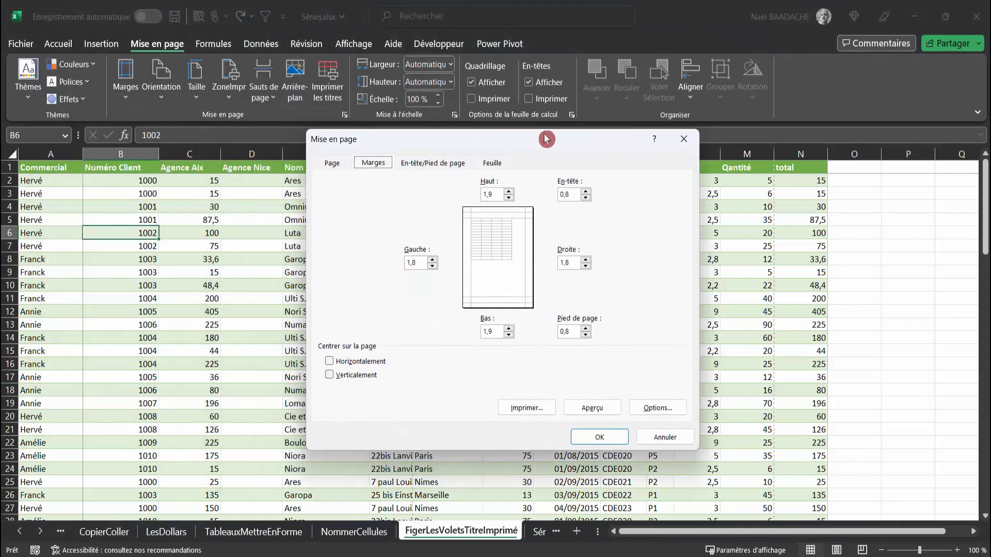
{"action": "left_click", "coordinate": [494, 163]}
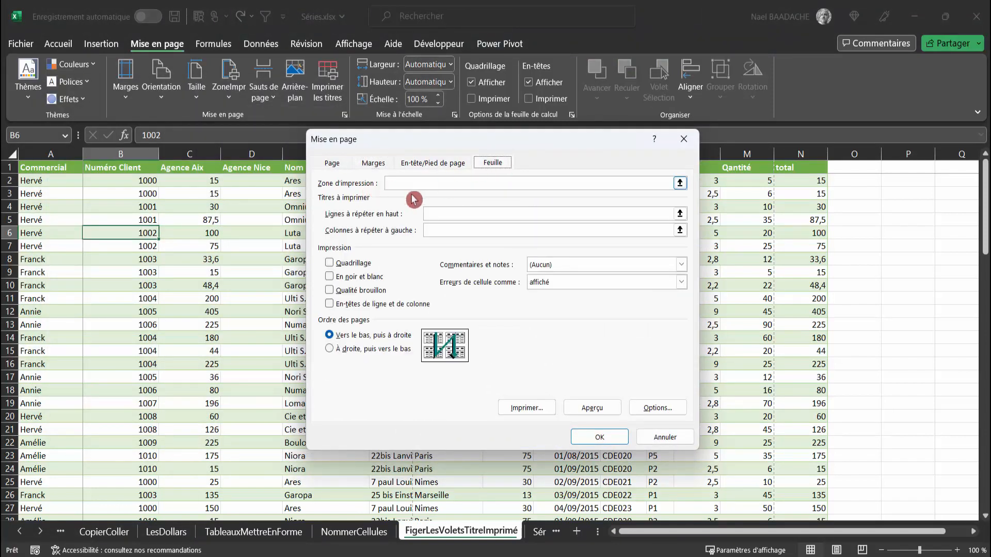
{"action": "left_click", "coordinate": [436, 213]}
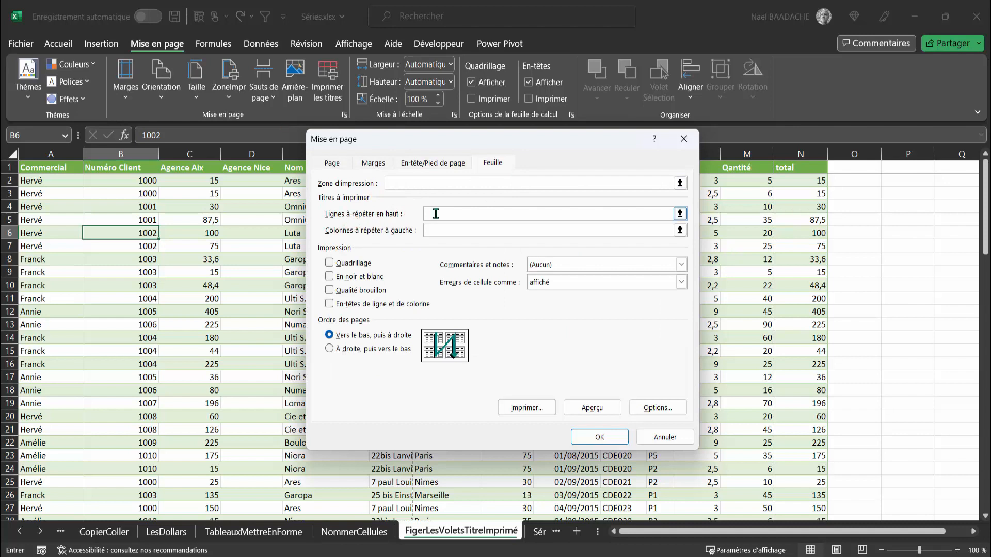
{"action": "left_click", "coordinate": [452, 213]}
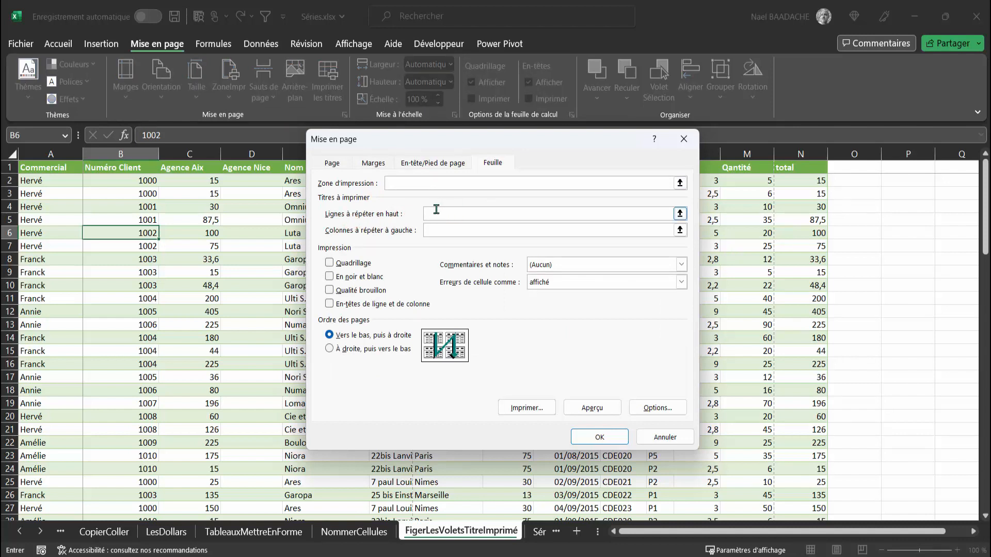
{"action": "left_click", "coordinate": [10, 167]}
{"action": "left_click", "coordinate": [600, 438]}
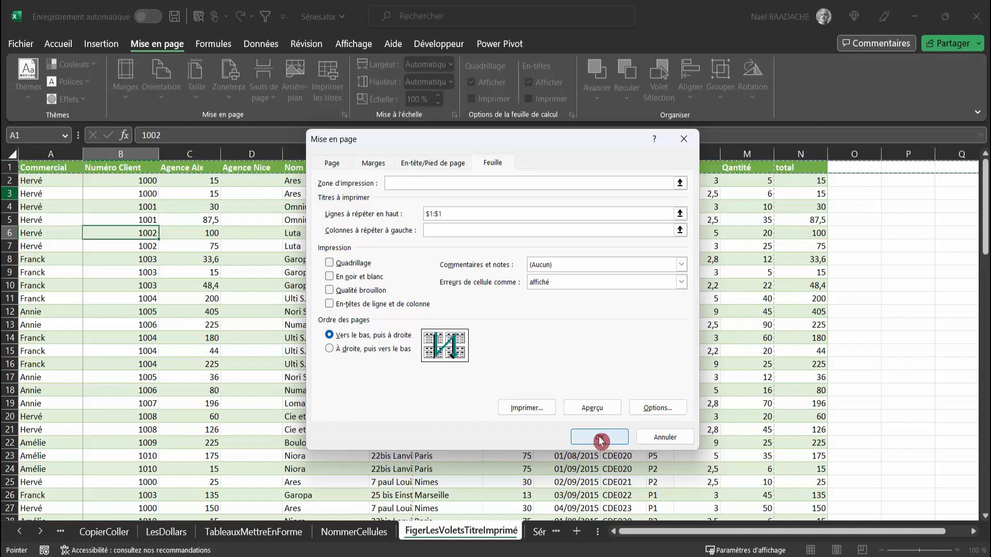
Check the column headings on the successive pages of the print preview.
{"action": "left_click", "coordinate": [21, 43]}
{"action": "left_click", "coordinate": [48, 253]}
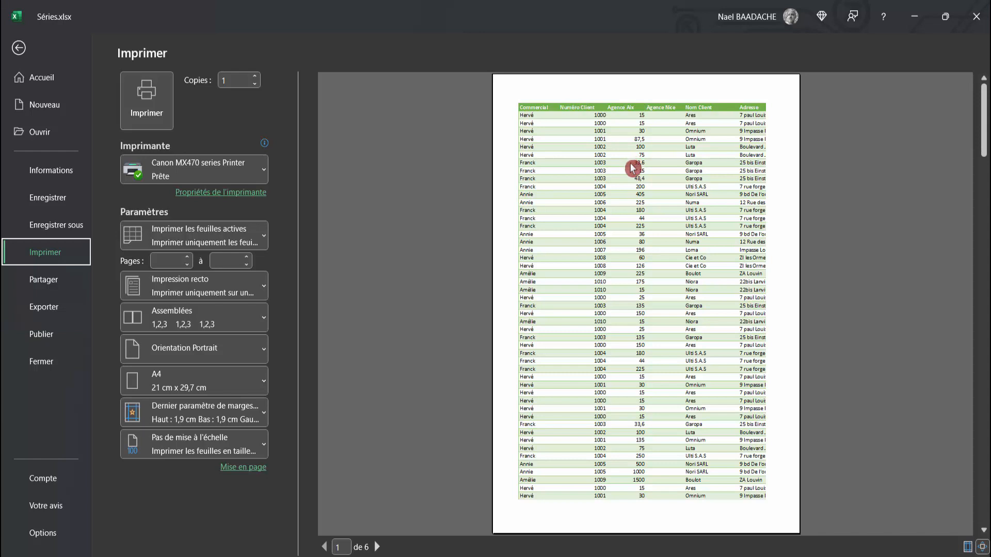
{"action": "scroll", "coordinate": [632, 168], "scroll_direction": "down", "scroll_amount": 1}
{"action": "scroll", "coordinate": [632, 168], "scroll_direction": "down", "scroll_amount": 1}
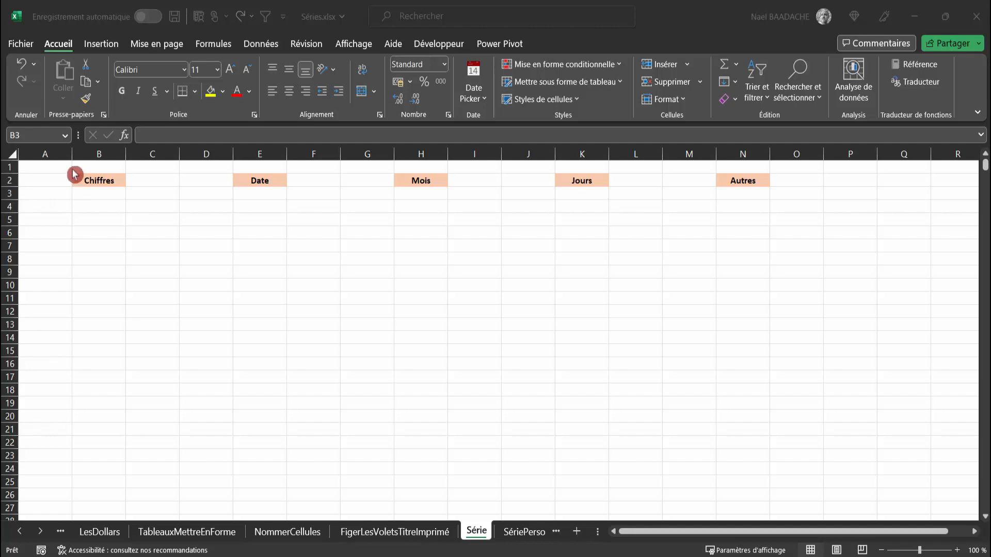
Enter 1 in B3 and extend it down to B12 as an incremented series.
{"action": "left_click", "coordinate": [96, 194]}
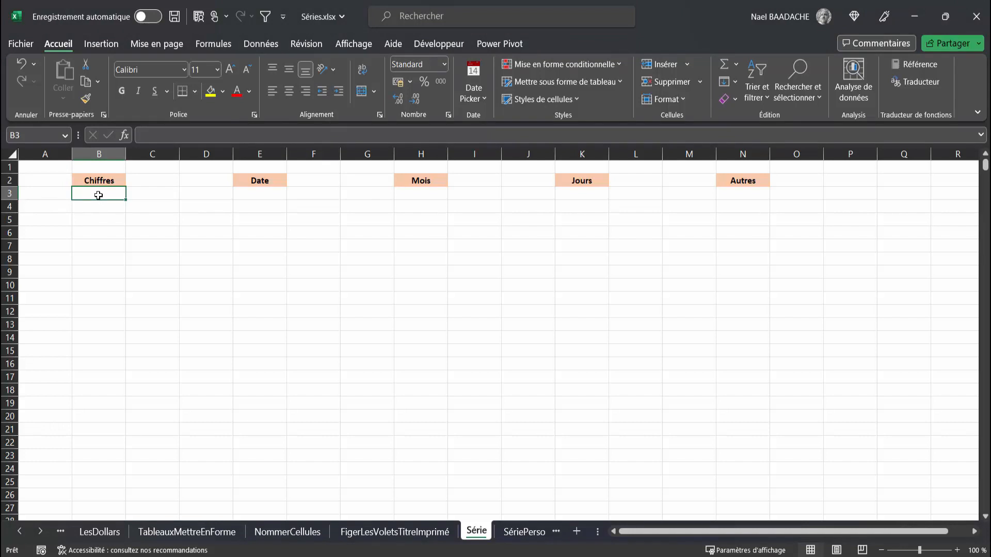
{"action": "type", "text": "1"}
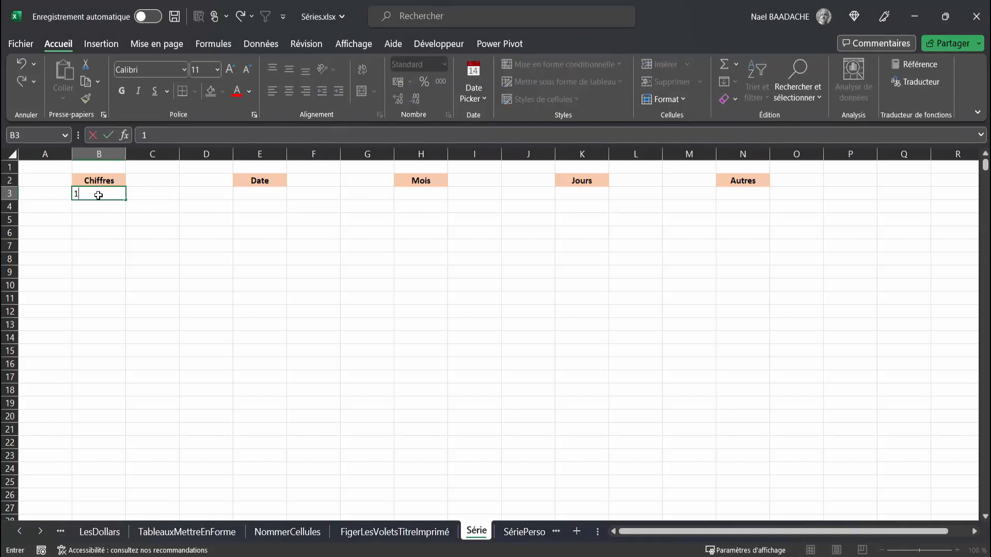
{"action": "key", "text": "Return"}
{"action": "left_click", "coordinate": [99, 195]}
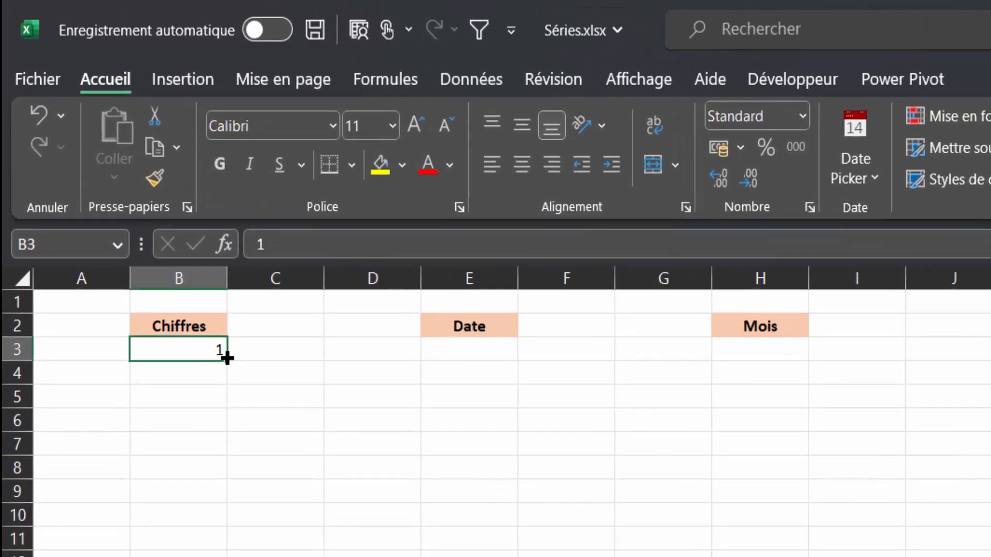
{"action": "left_click_drag", "start_coordinate": [226, 359], "coordinate": [143, 364]}
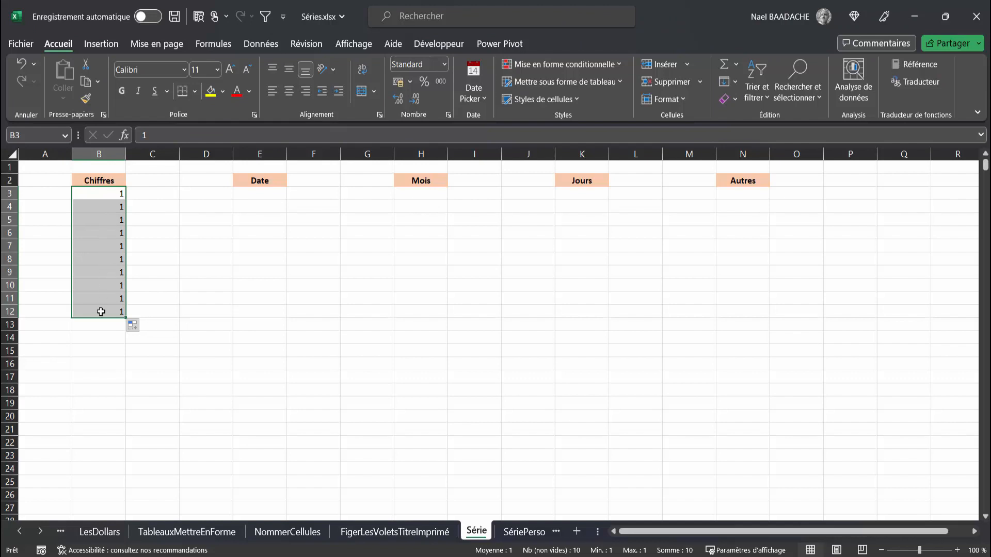
{"action": "left_click", "coordinate": [138, 331]}
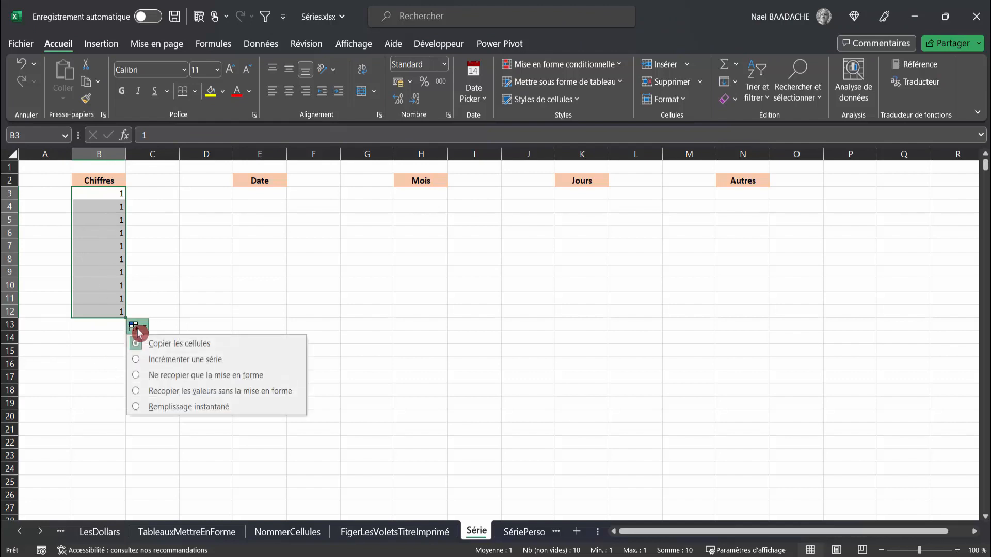
{"action": "left_click", "coordinate": [136, 360]}
Clear the incremented numbers under the Chiffres heading and go back to B3.
{"action": "left_click_drag", "start_coordinate": [111, 196], "coordinate": [107, 319]}
{"action": "key", "text": "Delete"}
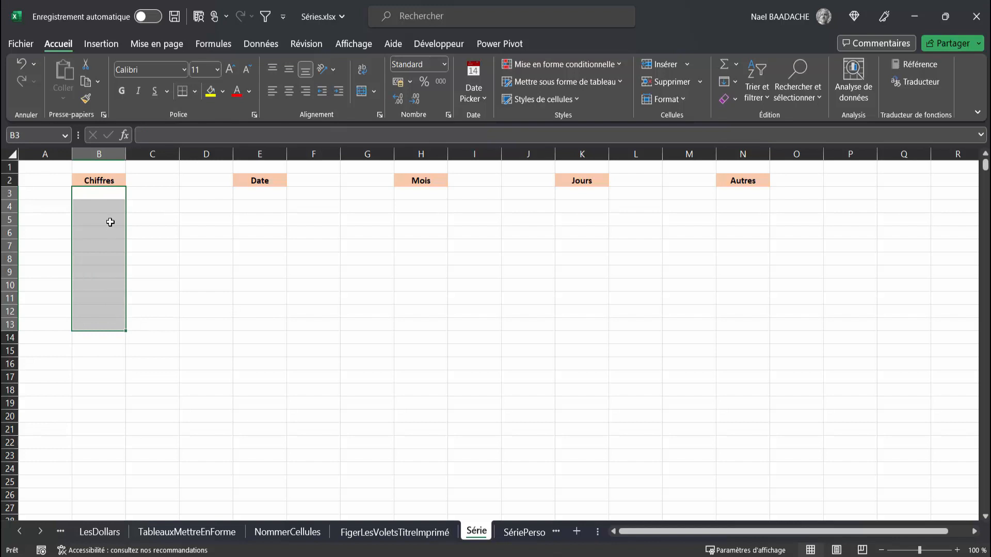
{"action": "left_click", "coordinate": [116, 197]}
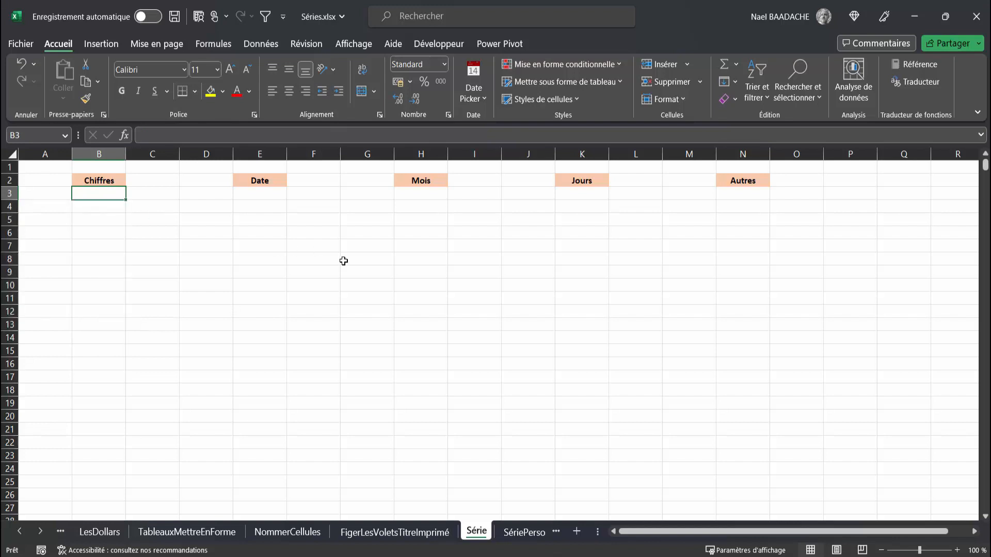
Enter 0 in B3 and 5 in B4, and extend both cells as a series down to B14.
{"action": "type", "text": "0"}
{"action": "key", "text": "Return"}
{"action": "type", "text": "5"}
{"action": "key", "text": "Return"}
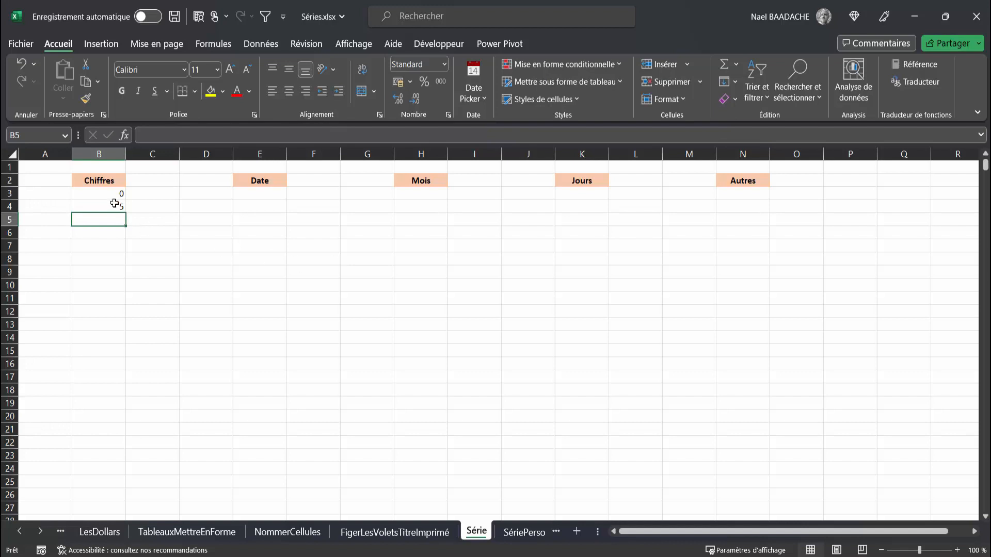
{"action": "left_click_drag", "start_coordinate": [112, 195], "coordinate": [128, 342]}
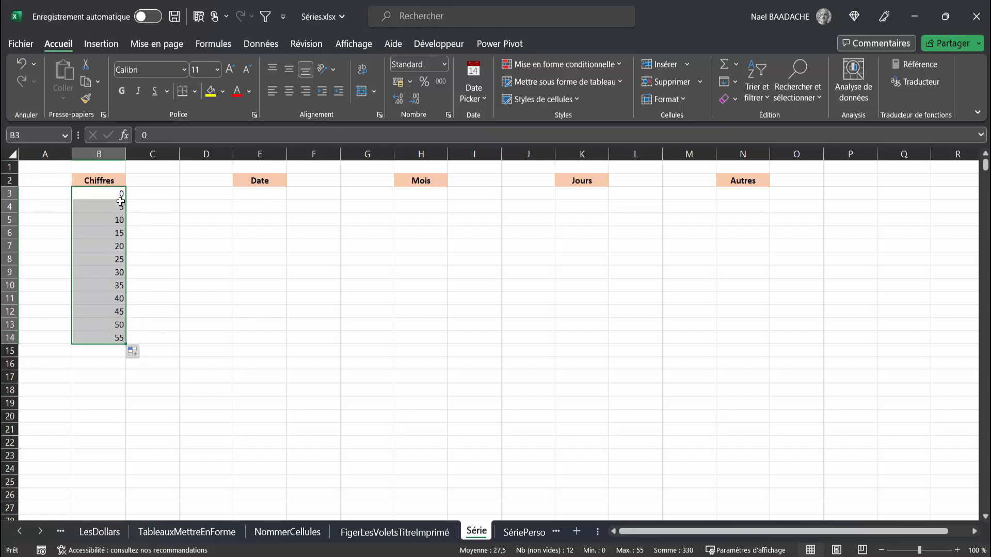
Delete the multiples of 5 from B3:B14 and reselect B3.
{"action": "left_click_drag", "start_coordinate": [108, 194], "coordinate": [112, 337]}
{"action": "key", "text": "Delete"}
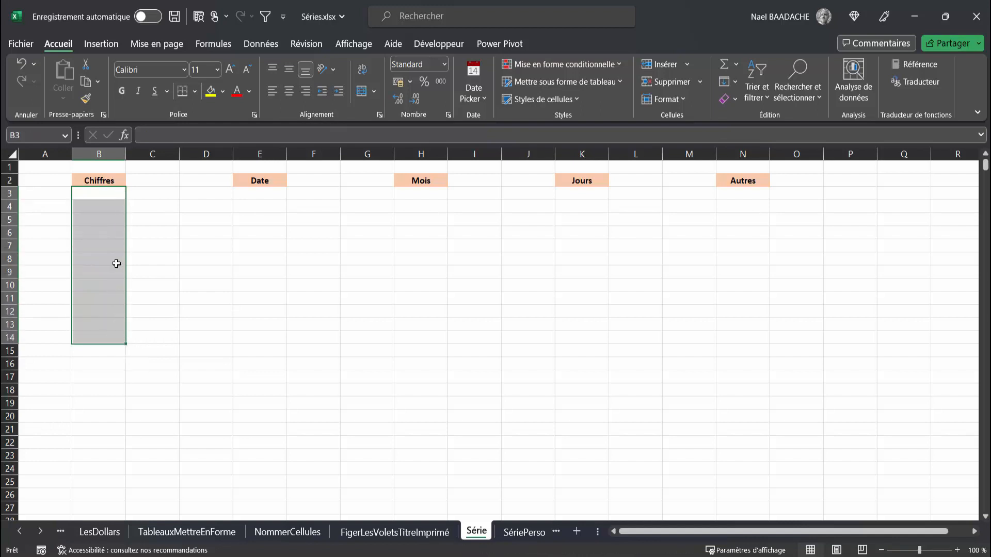
{"action": "left_click", "coordinate": [112, 194]}
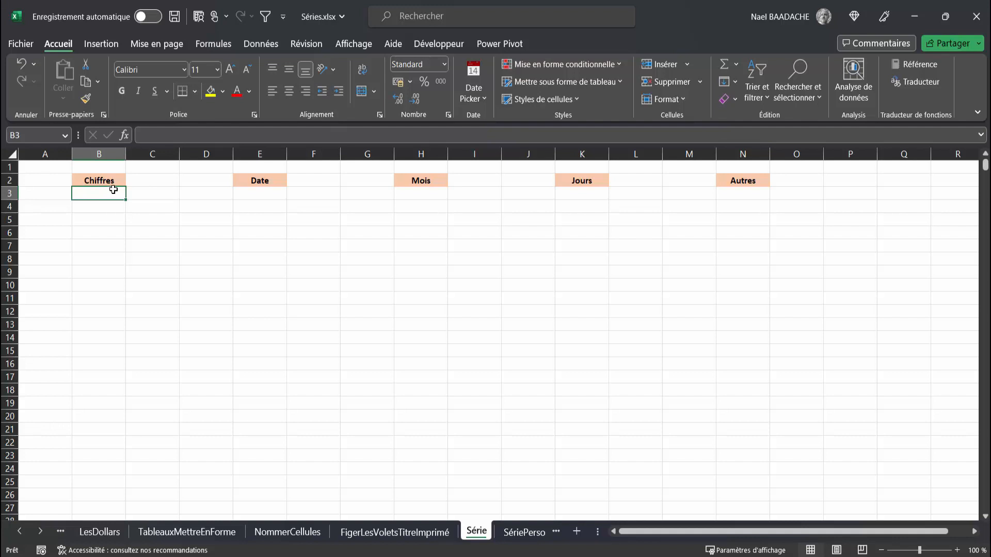
Enter 10 in B3 and generate a linear series down the column with step value 10 and last value 10000.
{"action": "type", "text": "10"}
{"action": "key", "text": "Return"}
{"action": "left_click", "coordinate": [114, 190]}
{"action": "left_click", "coordinate": [55, 45]}
{"action": "left_click", "coordinate": [736, 82]}
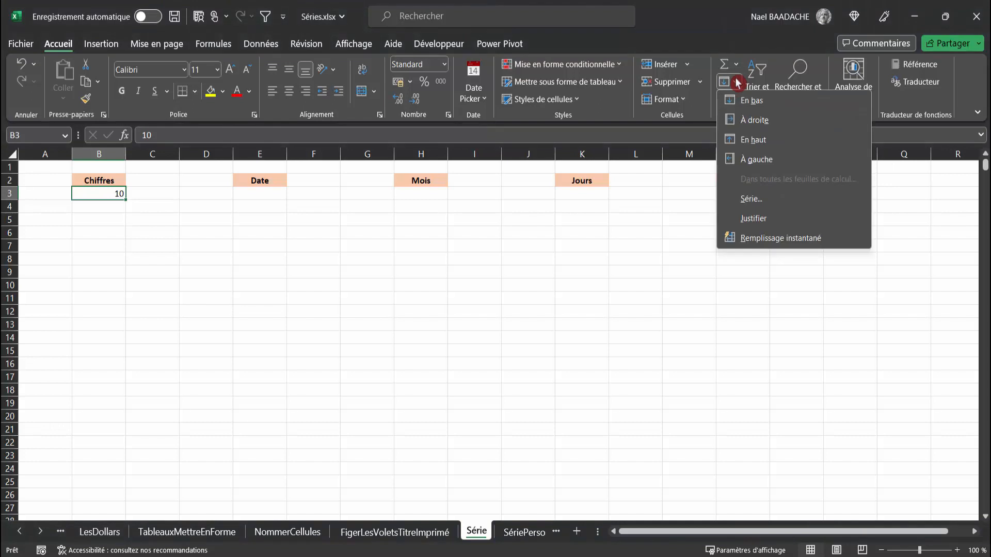
{"action": "left_click", "coordinate": [751, 201]}
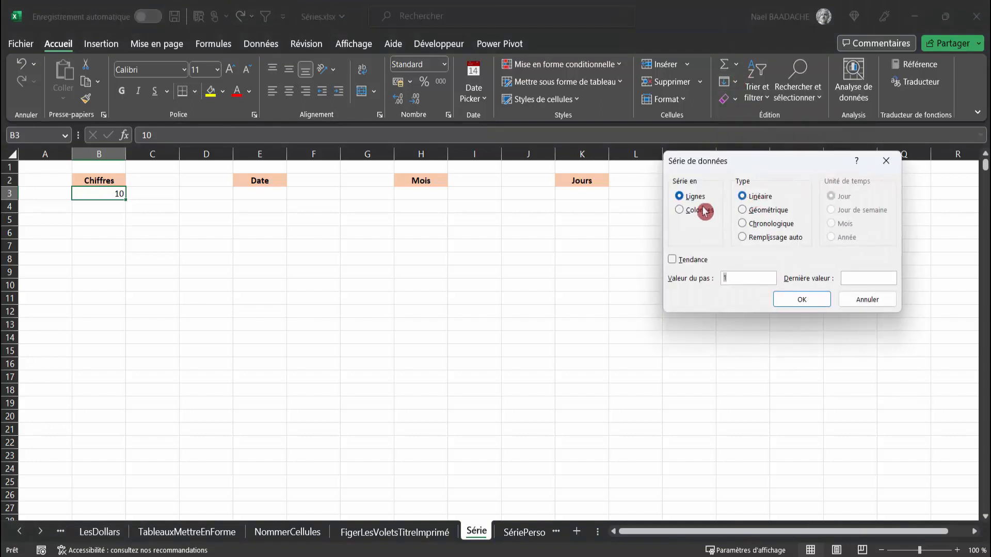
{"action": "left_click", "coordinate": [679, 209]}
{"action": "left_click", "coordinate": [743, 197]}
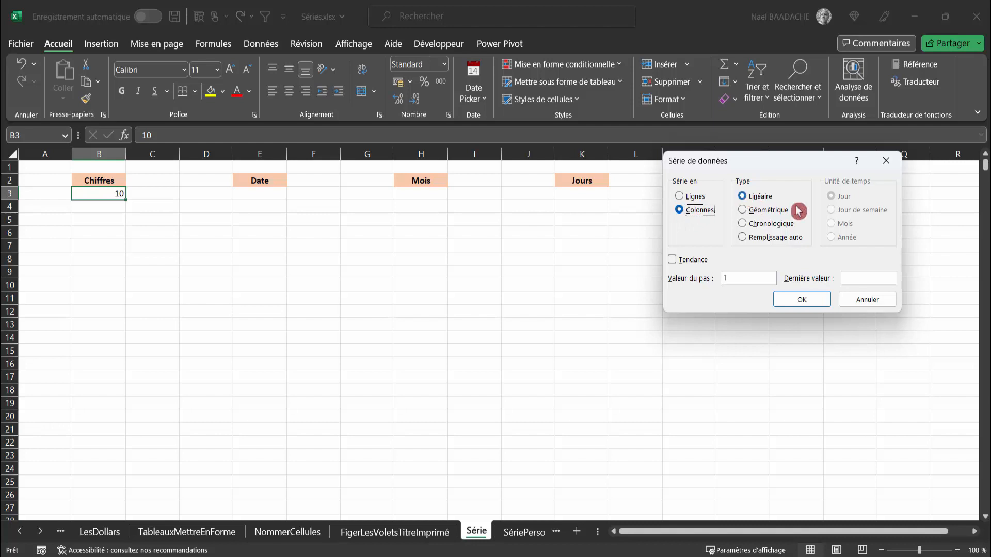
{"action": "left_click", "coordinate": [738, 279]}
{"action": "type", "text": "0"}
{"action": "left_click", "coordinate": [858, 278]}
{"action": "left_click", "coordinate": [812, 301]}
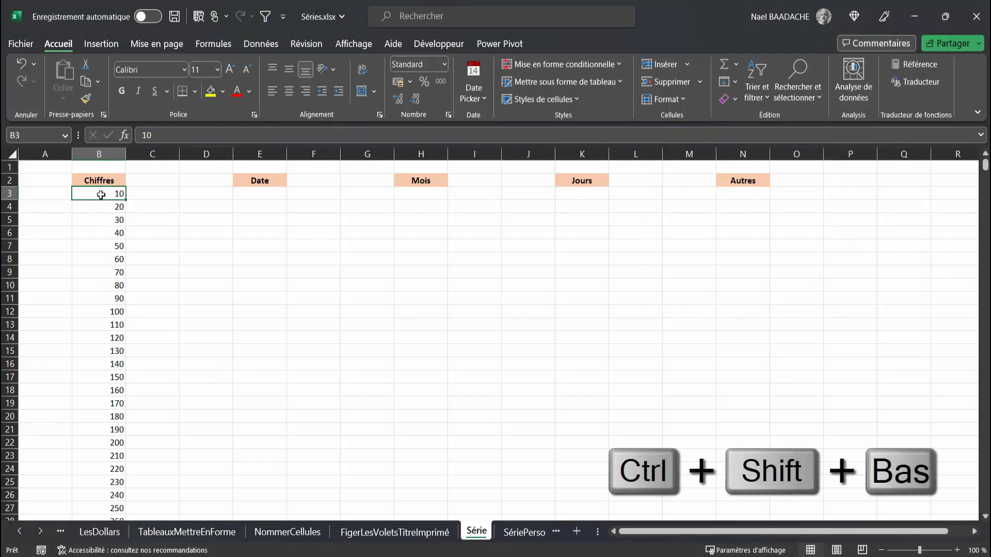
Check the end of the number series in column B, then return to the start of the sheet.
{"action": "key", "text": "ctrl+shift+Down"}
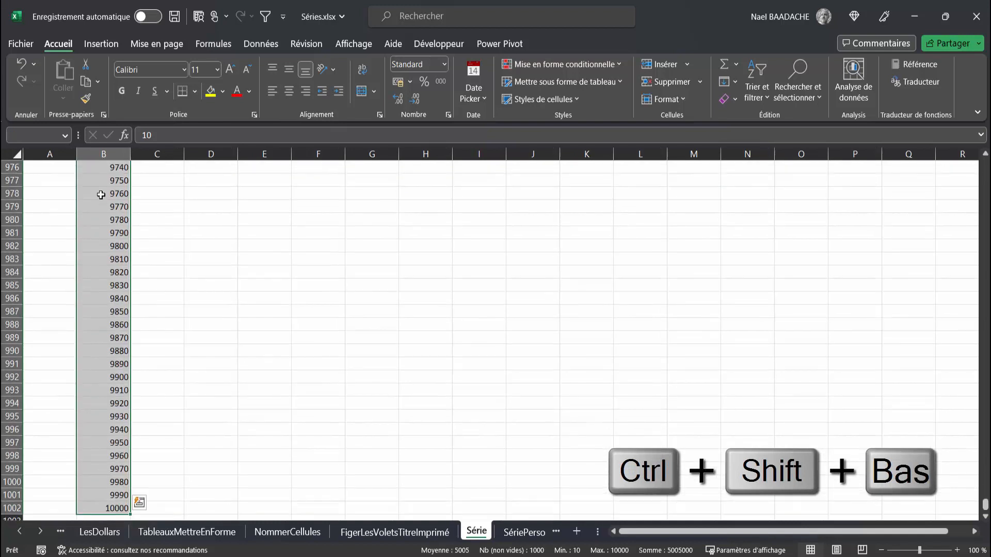
{"action": "left_click", "coordinate": [112, 509]}
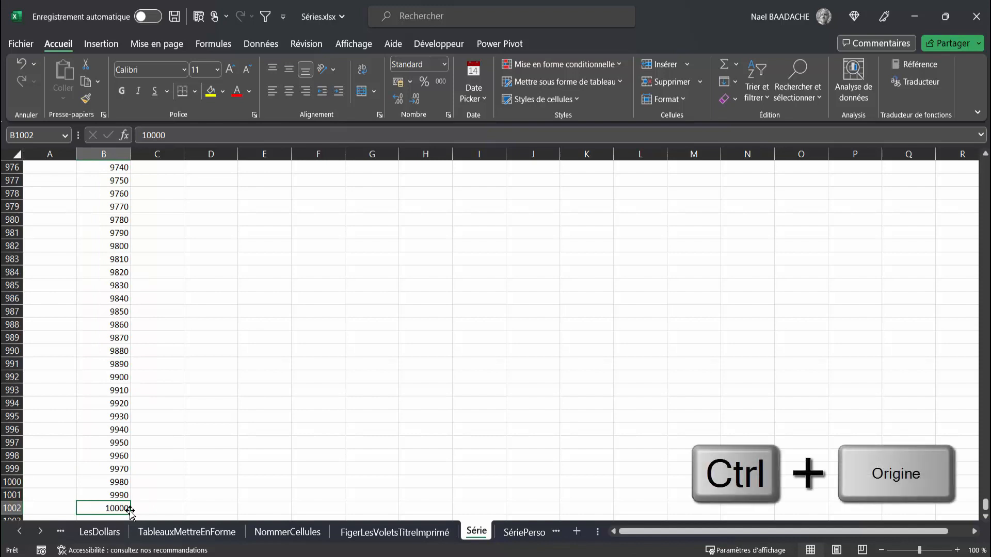
{"action": "key", "text": "ctrl+Home"}
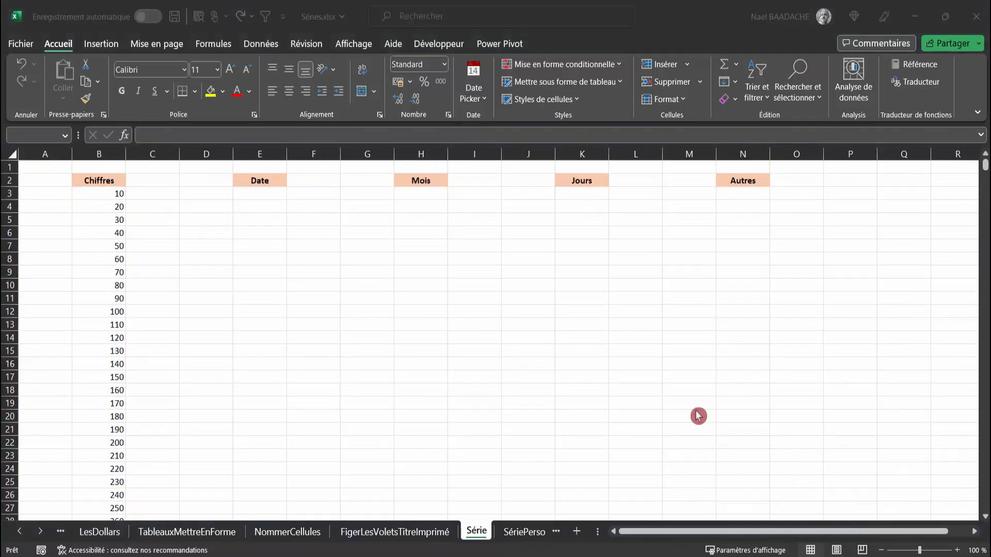
Enter the date 01/01/2023 in E3 and extend it as daily dates down to E18.
{"action": "left_click", "coordinate": [260, 261]}
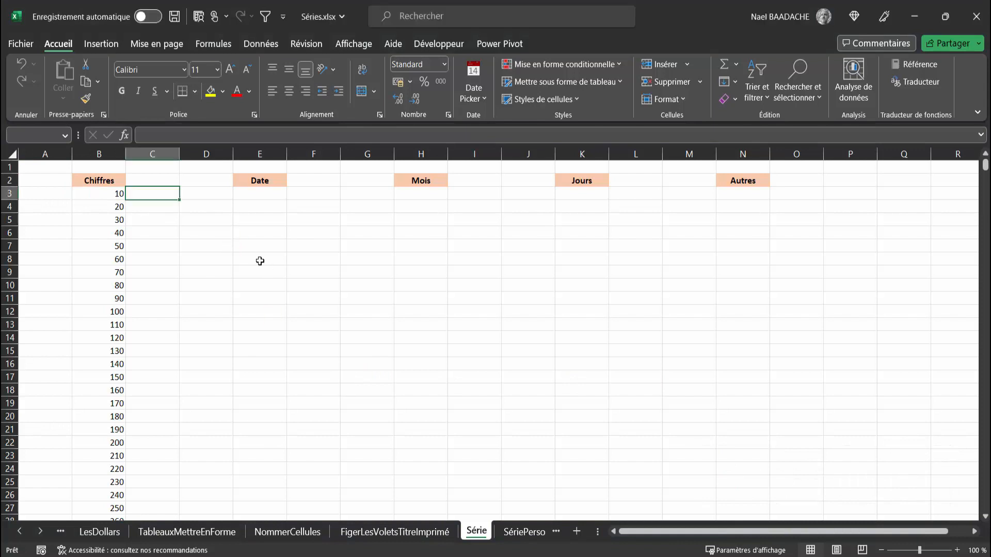
{"action": "left_click", "coordinate": [270, 194]}
{"action": "type", "text": "01"}
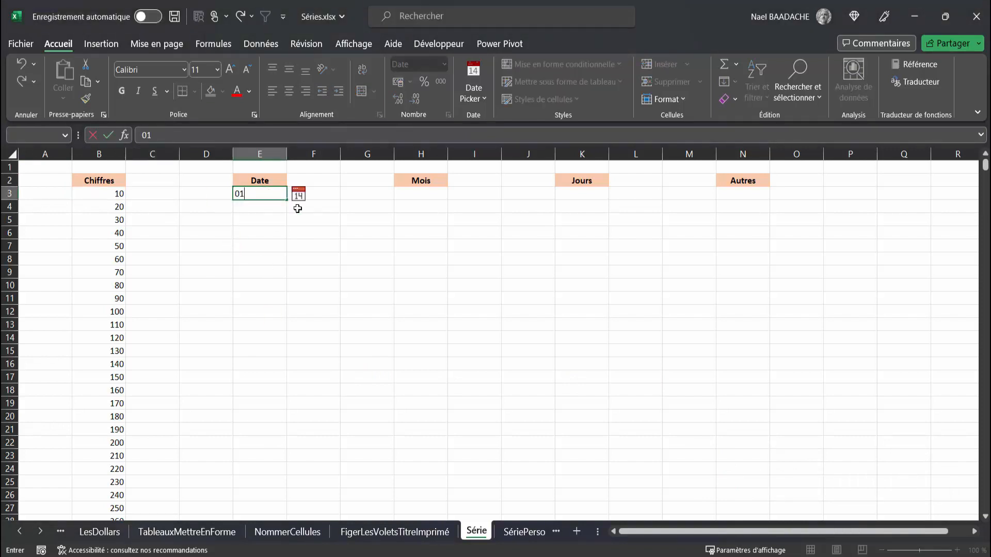
{"action": "type", "text": "/01/2033"}
{"action": "key", "text": "Return"}
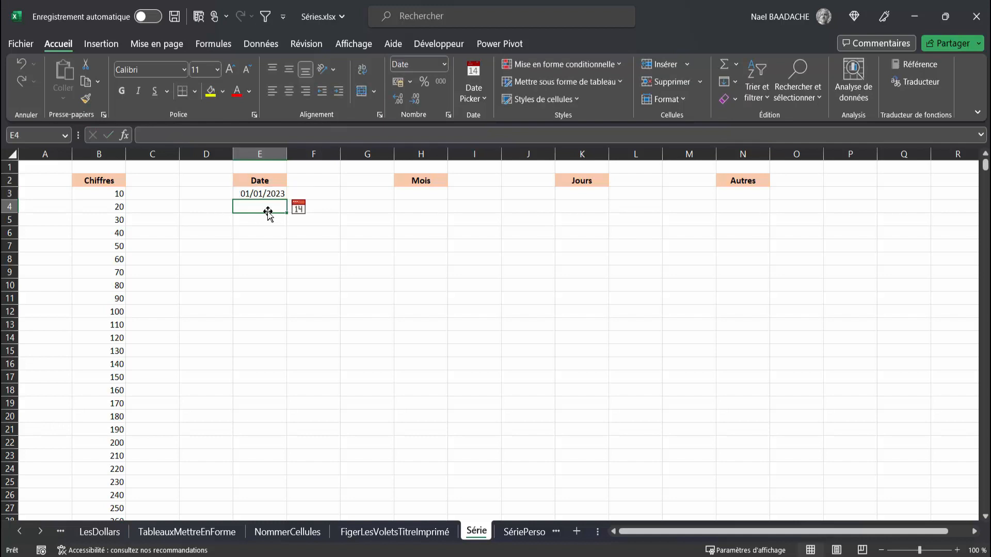
{"action": "left_click", "coordinate": [264, 195]}
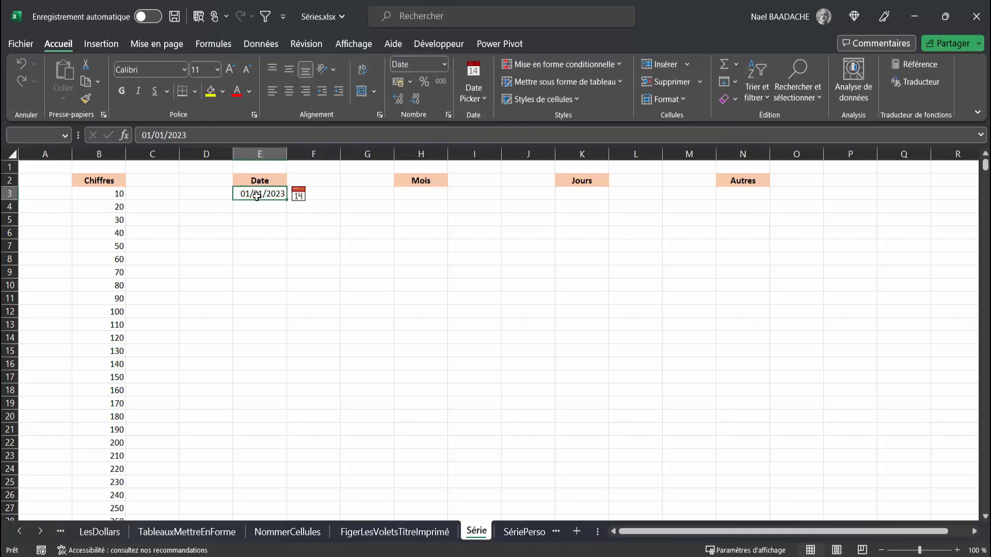
{"action": "left_click_drag", "start_coordinate": [286, 200], "coordinate": [285, 393]}
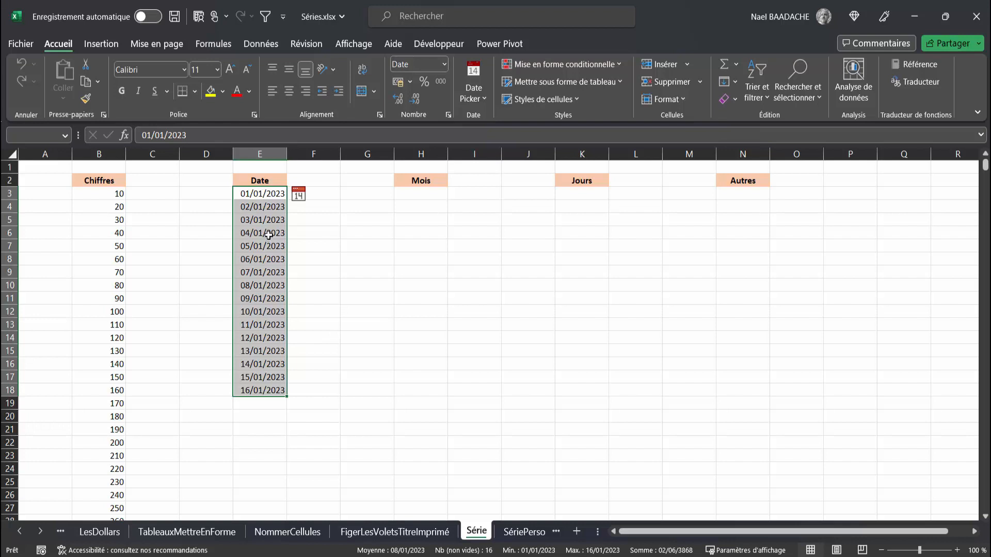
Refill E3:E18 as a chronological column series counting weekdays only (Jour de semaine), with step value 1.
{"action": "left_click_drag", "start_coordinate": [258, 193], "coordinate": [258, 391]}
{"action": "left_click", "coordinate": [270, 192]}
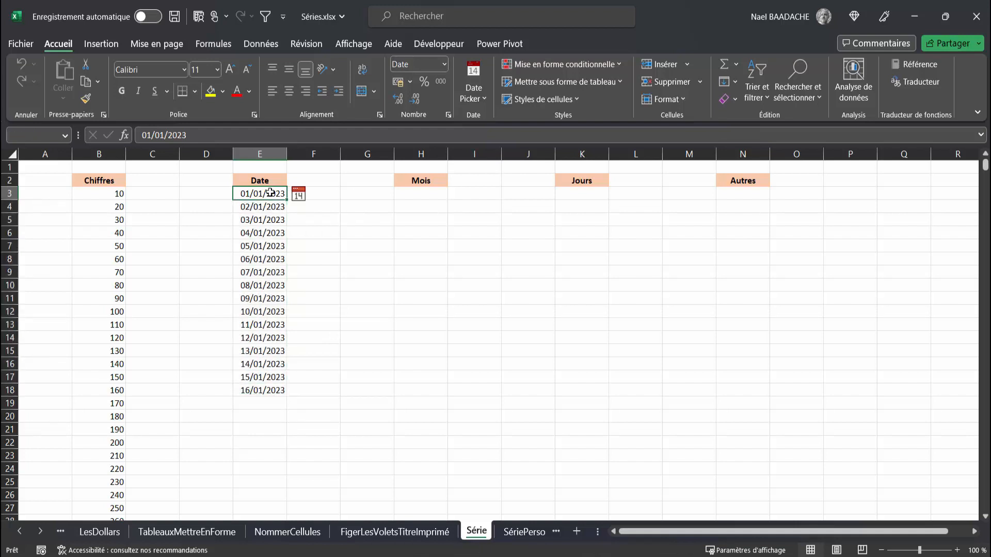
{"action": "key", "text": "ctrl+shift+Down"}
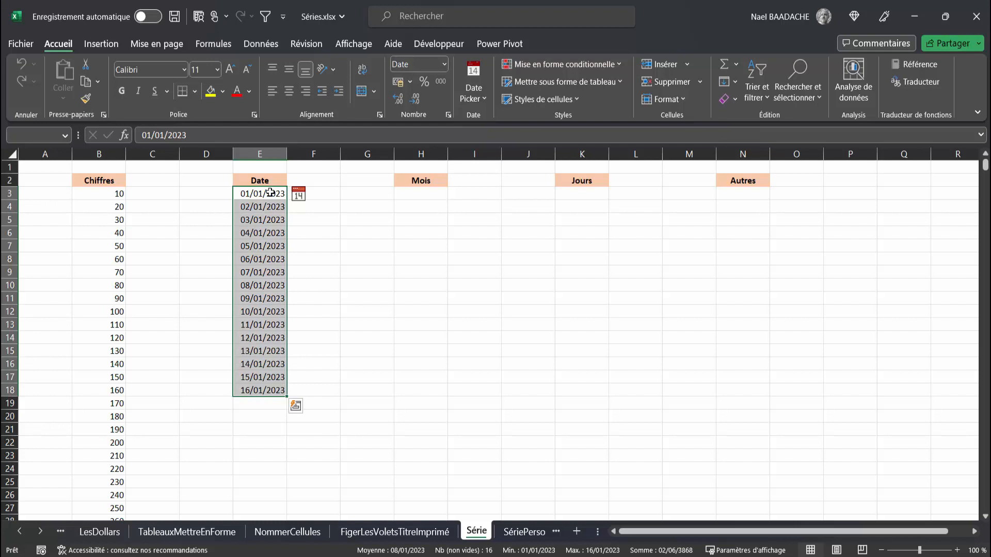
{"action": "left_click", "coordinate": [721, 97]}
{"action": "left_click", "coordinate": [729, 81]}
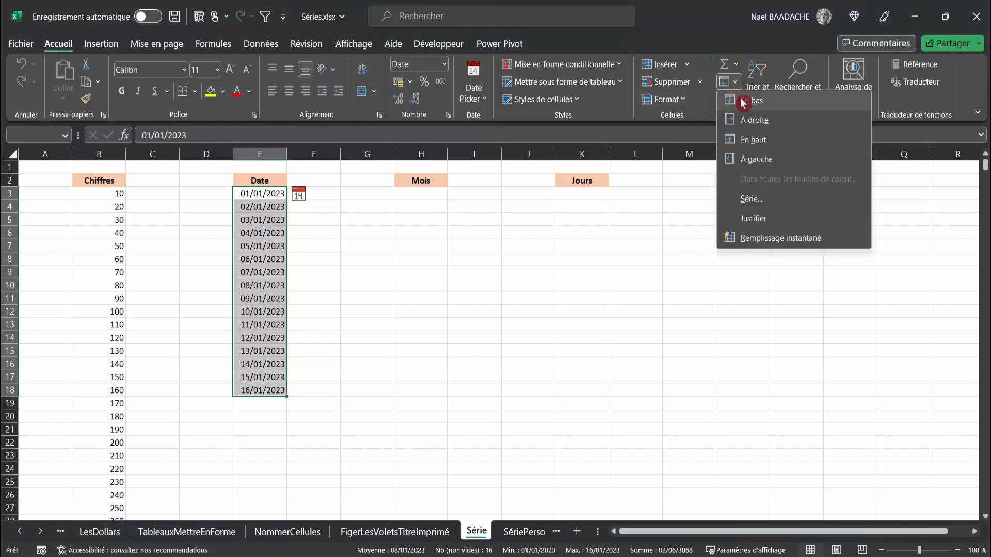
{"action": "left_click", "coordinate": [751, 201]}
{"action": "left_click", "coordinate": [679, 209]}
{"action": "left_click", "coordinate": [743, 222]}
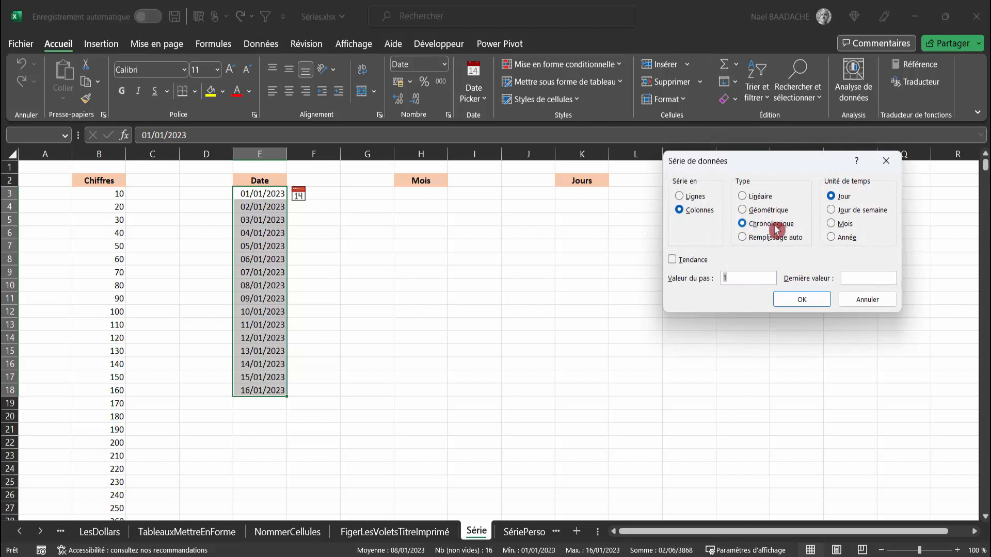
{"action": "left_click", "coordinate": [832, 211]}
{"action": "left_click", "coordinate": [799, 300]}
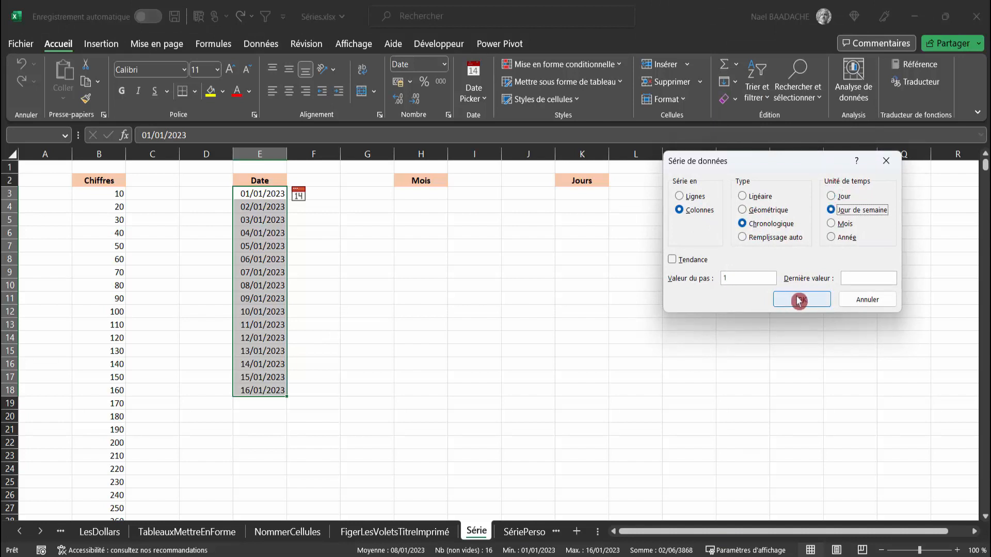
Compare the dates in E8 and E9 with the January 2023 system calendar to check which weekend days are skipped.
{"action": "left_click", "coordinate": [258, 259]}
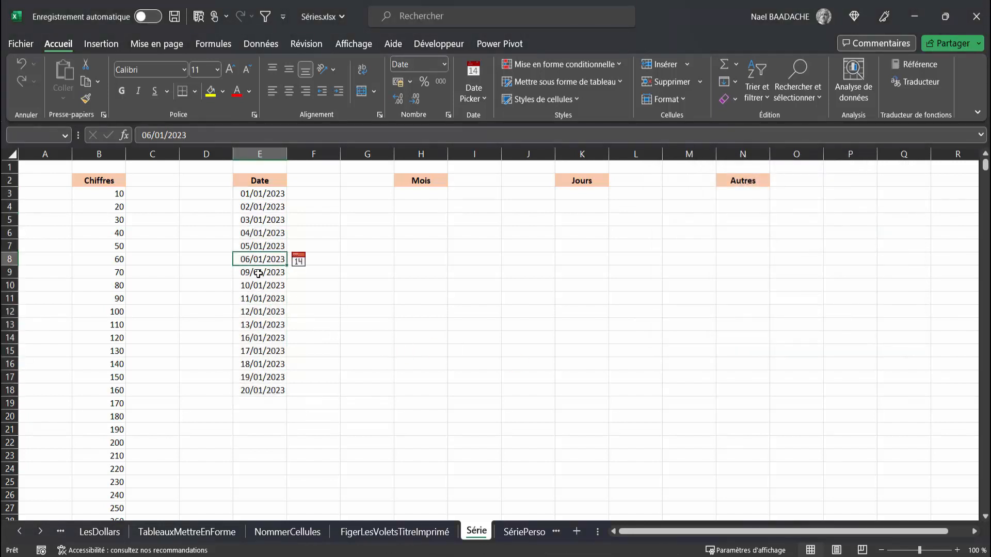
{"action": "left_click", "coordinate": [263, 273]}
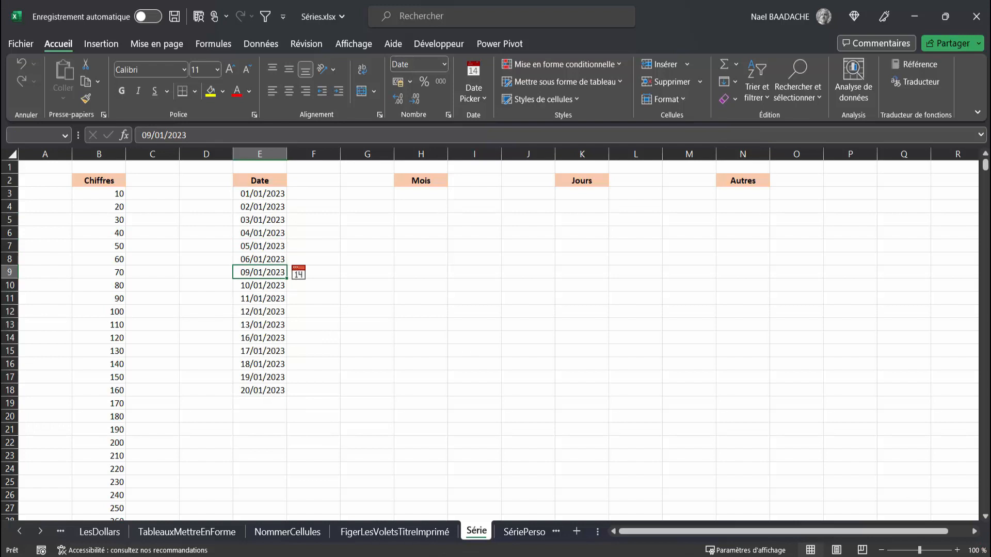
{"action": "key", "text": "super+n"}
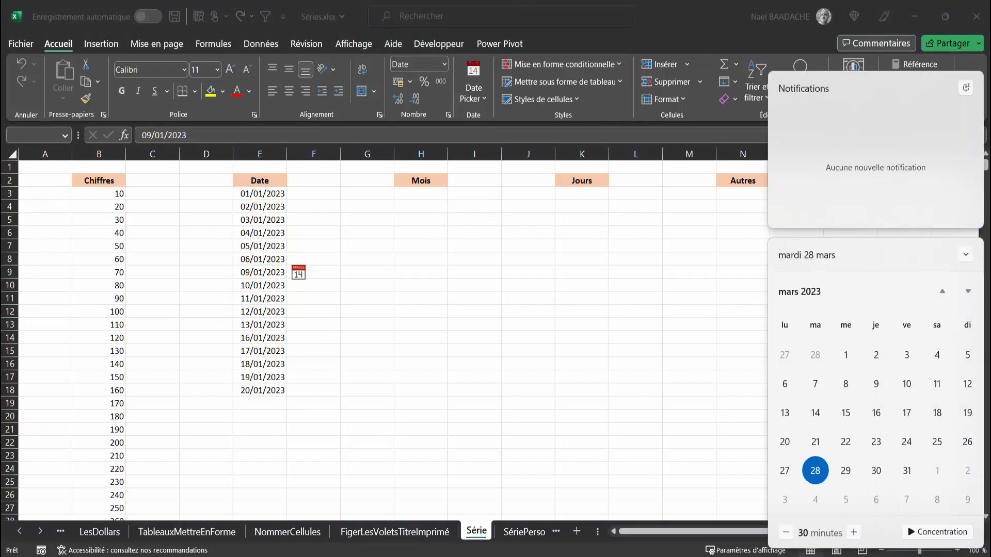
{"action": "left_click", "coordinate": [943, 293]}
{"action": "left_click", "coordinate": [943, 294]}
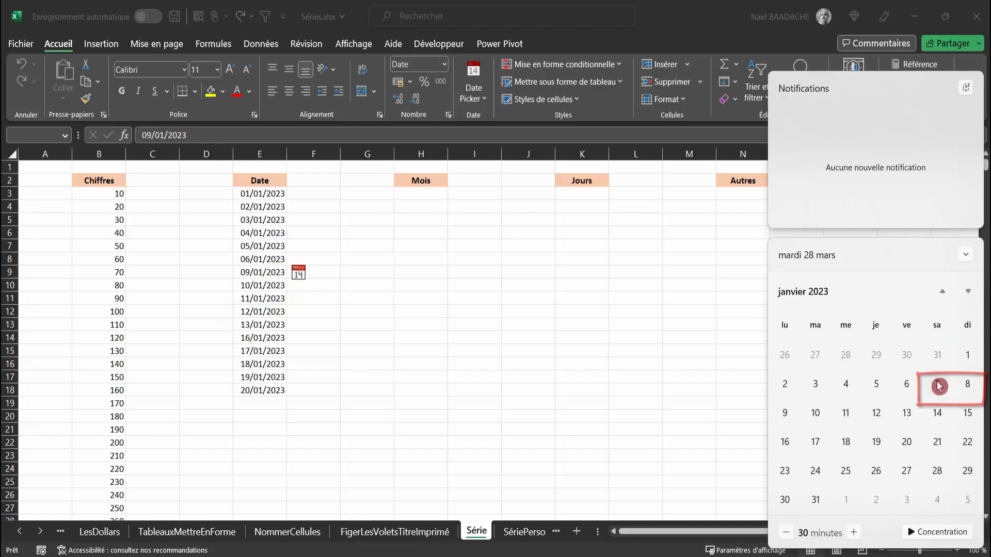
{"action": "left_click", "coordinate": [265, 333]}
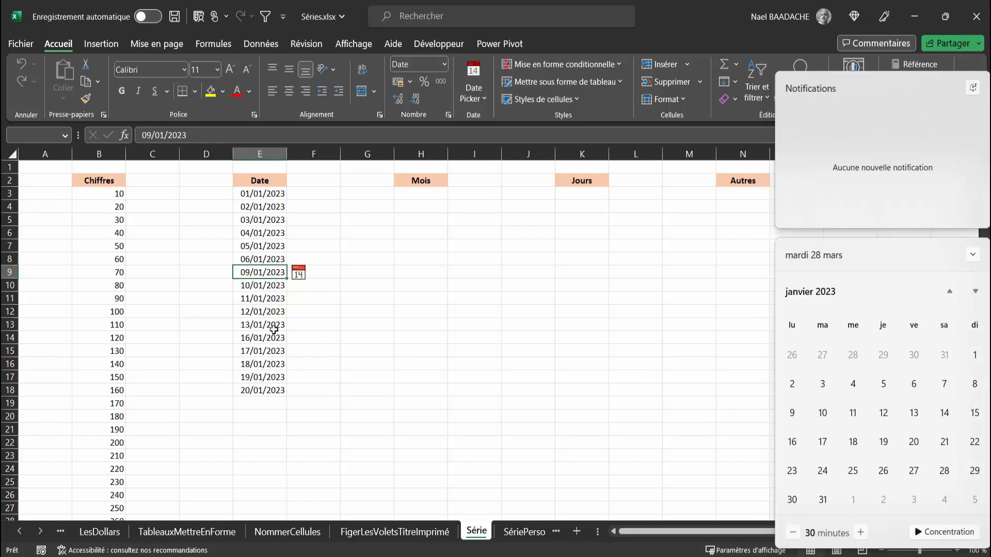
Clear the whole date series under the Date heading and reselect E3.
{"action": "left_click", "coordinate": [261, 194]}
{"action": "key", "text": "ctrl+shift+Down"}
{"action": "key", "text": "Delete"}
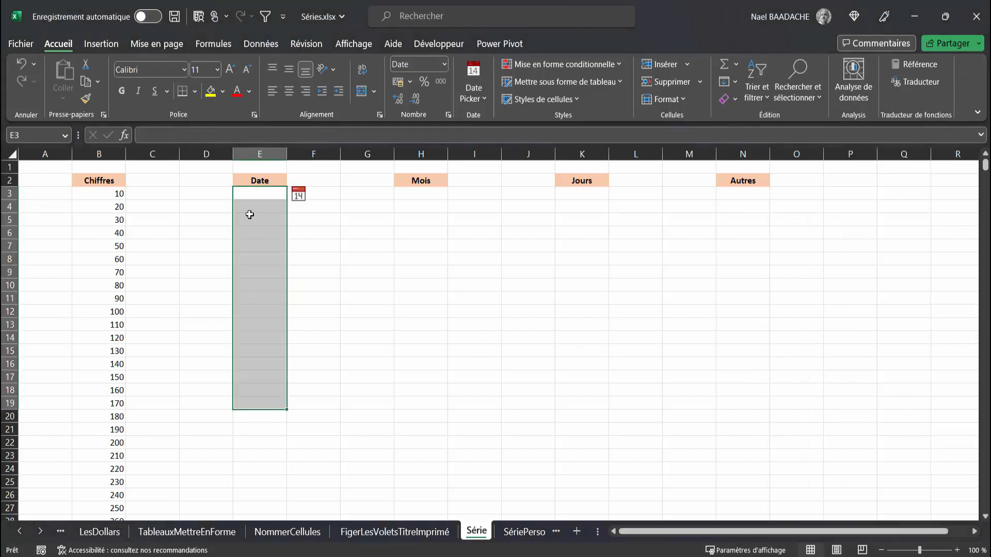
{"action": "left_click", "coordinate": [264, 195]}
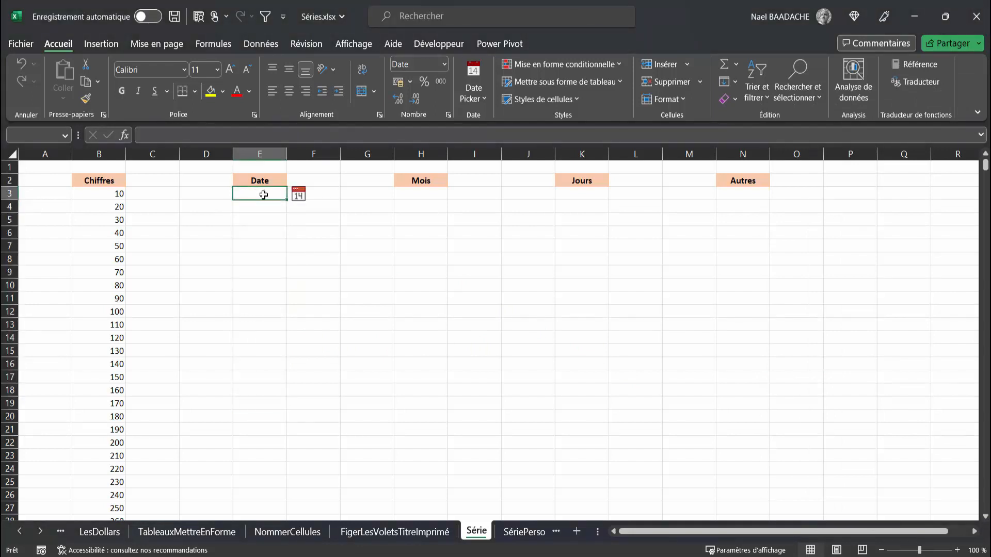
Enter the dates 01/01/2023 in E3 and 01/02/2023 in E4, correcting the mistyped year.
{"action": "type", "text": "01/01/"}
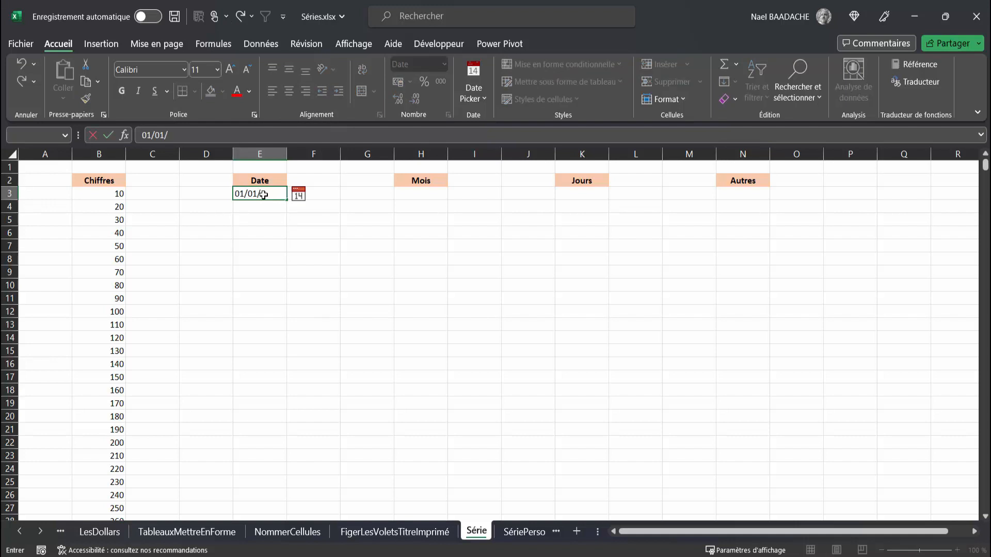
{"action": "type", "text": "2023"}
{"action": "key", "text": "Return"}
{"action": "type", "text": "01/02/203"}
{"action": "key", "text": "Return"}
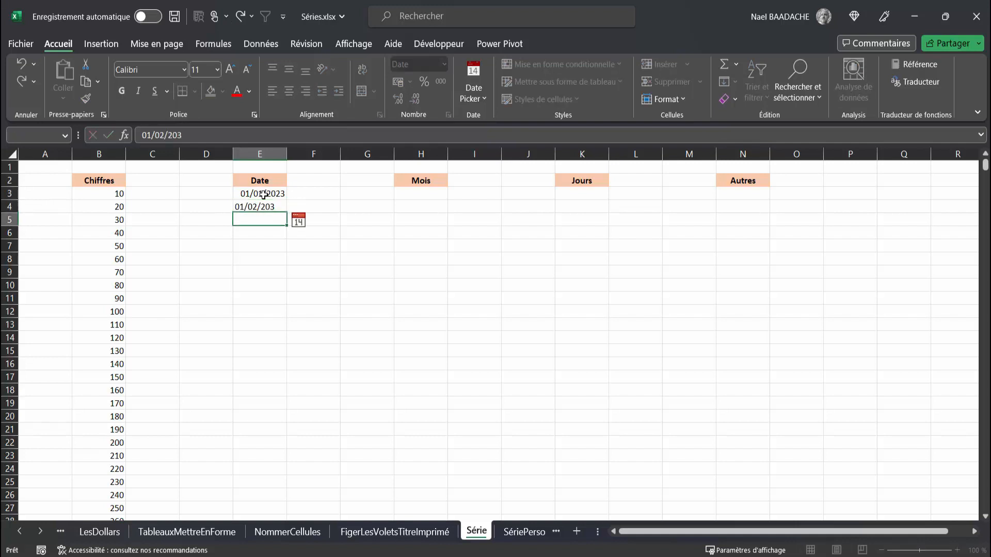
{"action": "key", "text": "Up"}
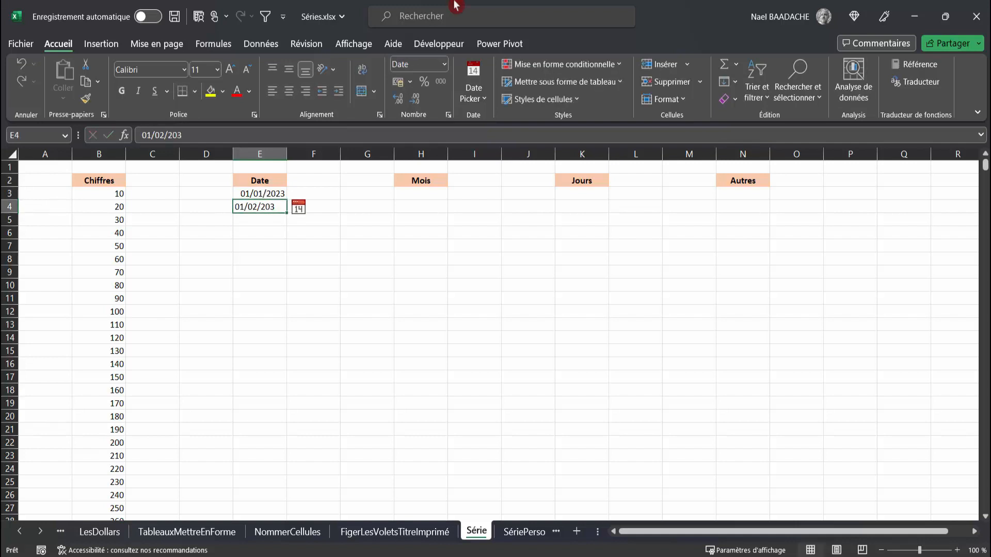
{"action": "left_click", "coordinate": [177, 134]}
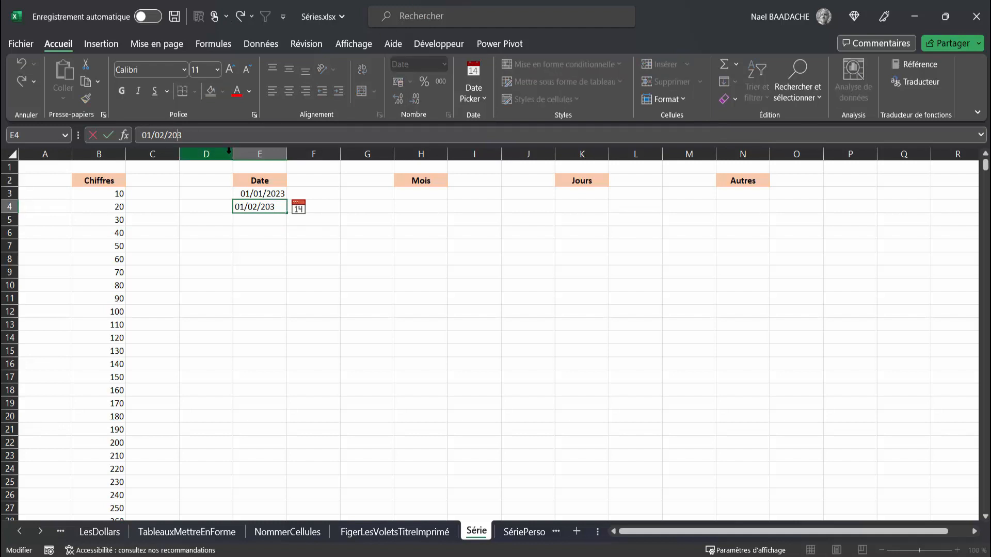
{"action": "type", "text": "2"}
{"action": "key", "text": "Return"}
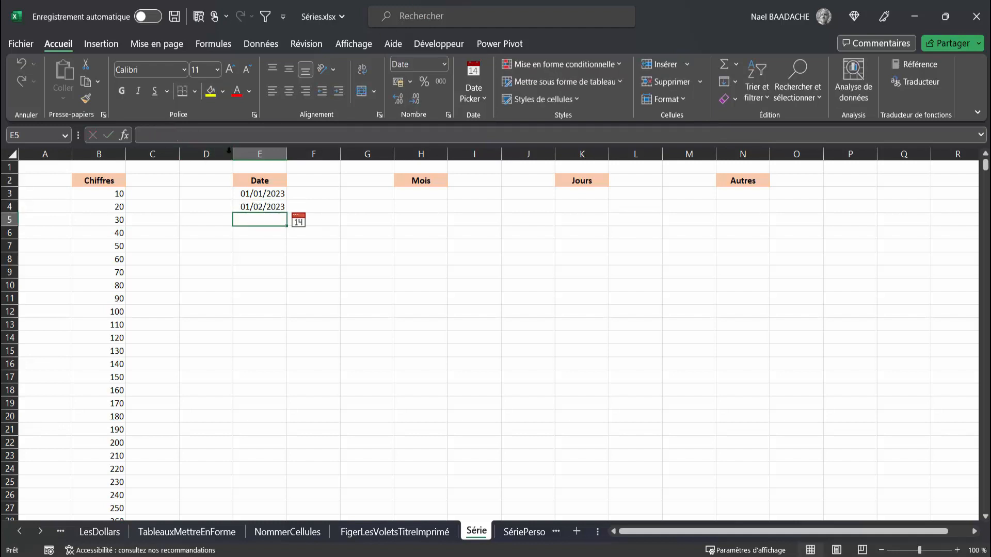
Extend the two starting dates in E3:E4 as a monthly series down to E14.
{"action": "left_click", "coordinate": [265, 193]}
{"action": "left_click_drag", "start_coordinate": [265, 193], "coordinate": [285, 342]}
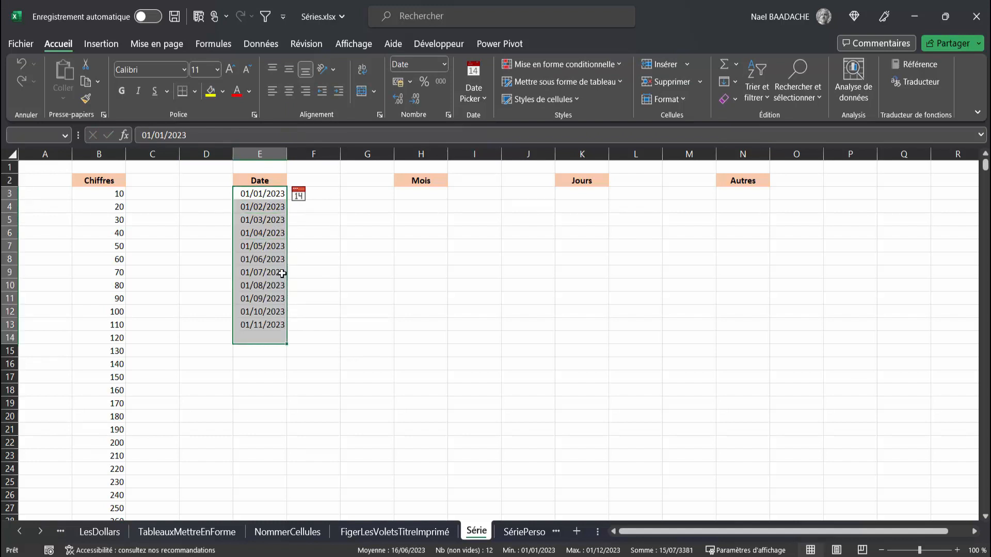
{"action": "left_click", "coordinate": [265, 233]}
{"action": "left_click", "coordinate": [265, 246]}
{"action": "left_click", "coordinate": [266, 259]}
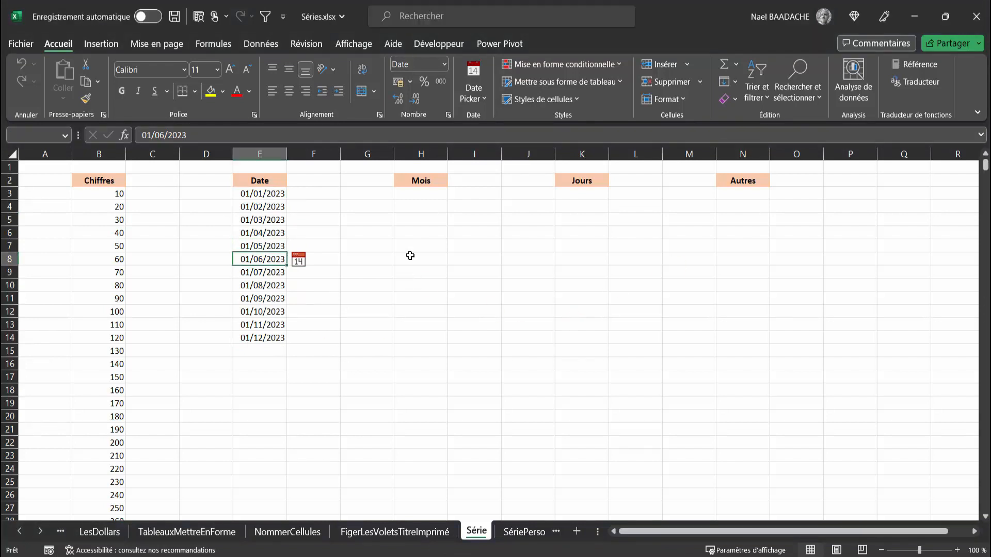
Enter Janvier in H3 under Mois and extend it as a month series down to H13.
{"action": "left_click", "coordinate": [429, 196]}
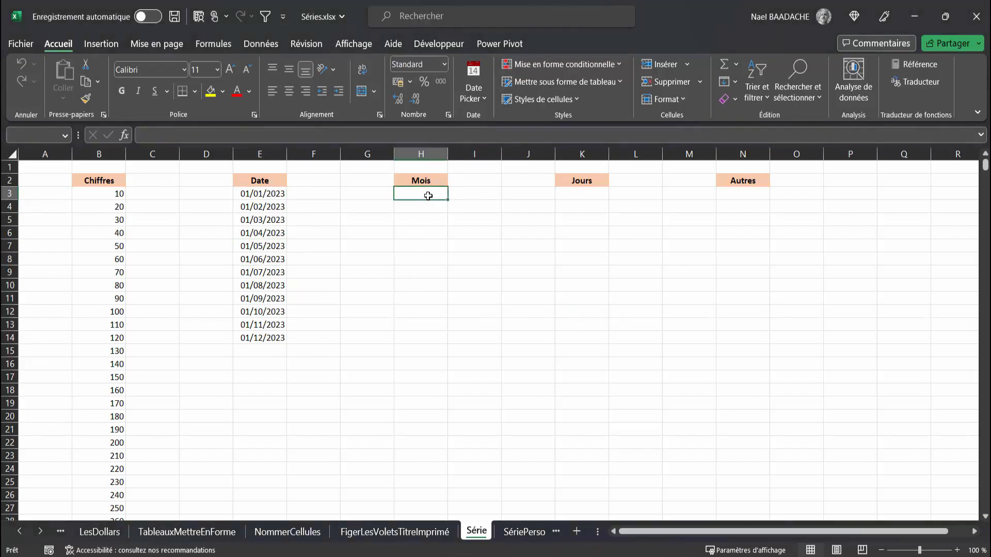
{"action": "type", "text": "JANVIER"}
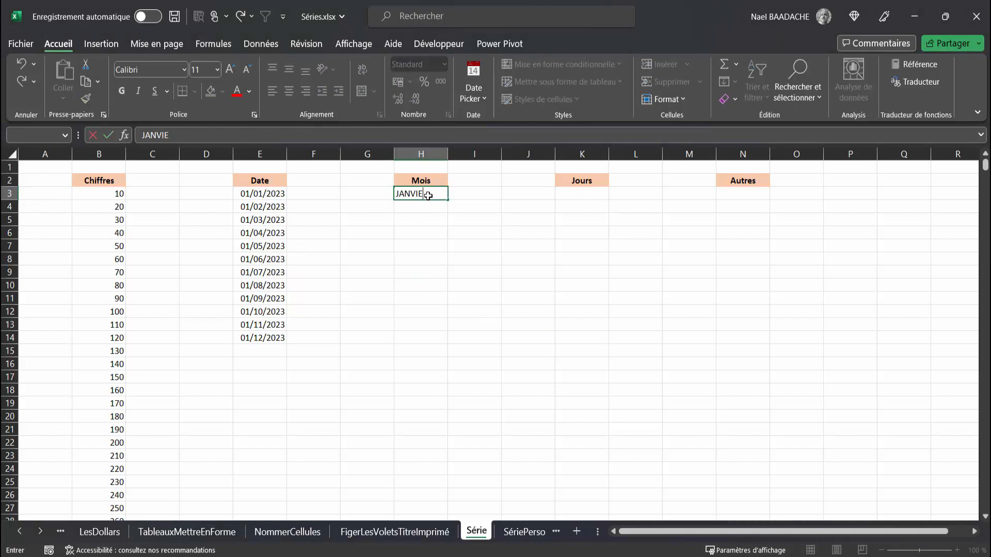
{"action": "key", "text": "BackSpace"}
{"action": "key", "text": "BackSpace"}
{"action": "type", "text": "anvi"}
{"action": "key", "text": "Return"}
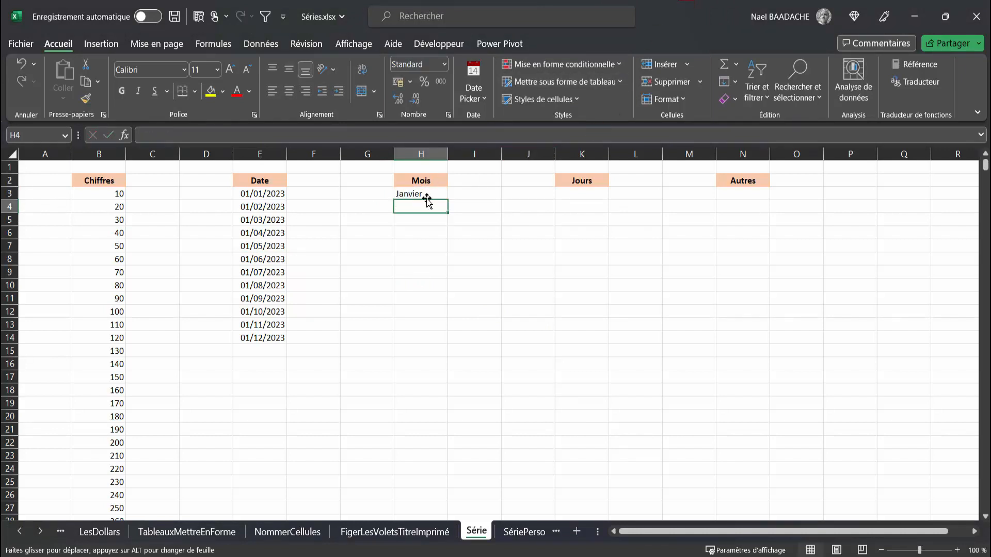
{"action": "left_click", "coordinate": [433, 193]}
{"action": "left_click_drag", "start_coordinate": [449, 198], "coordinate": [457, 333]}
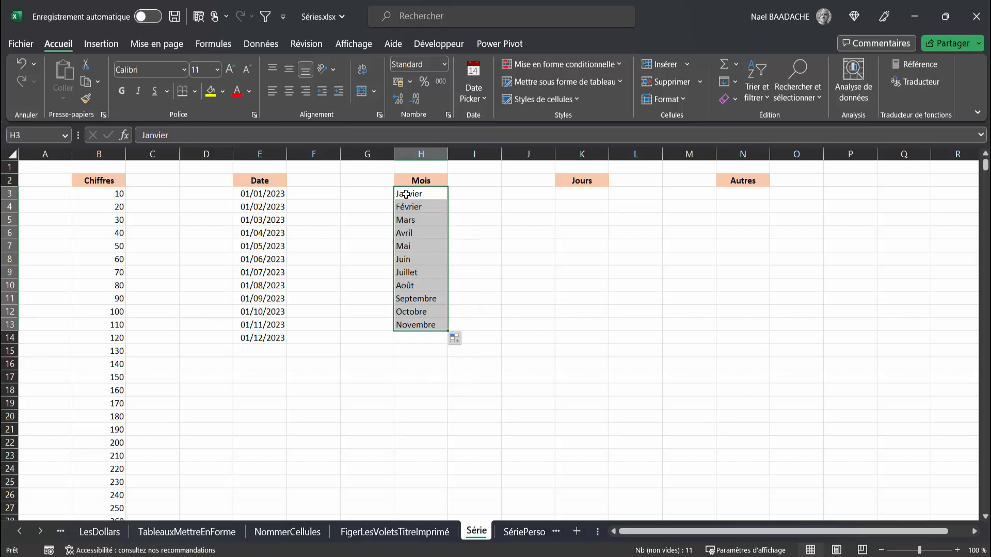
Try the Copier les cellules fill option on the months in H3:H13 and restore Incrémenter une série.
{"action": "left_click", "coordinate": [454, 342]}
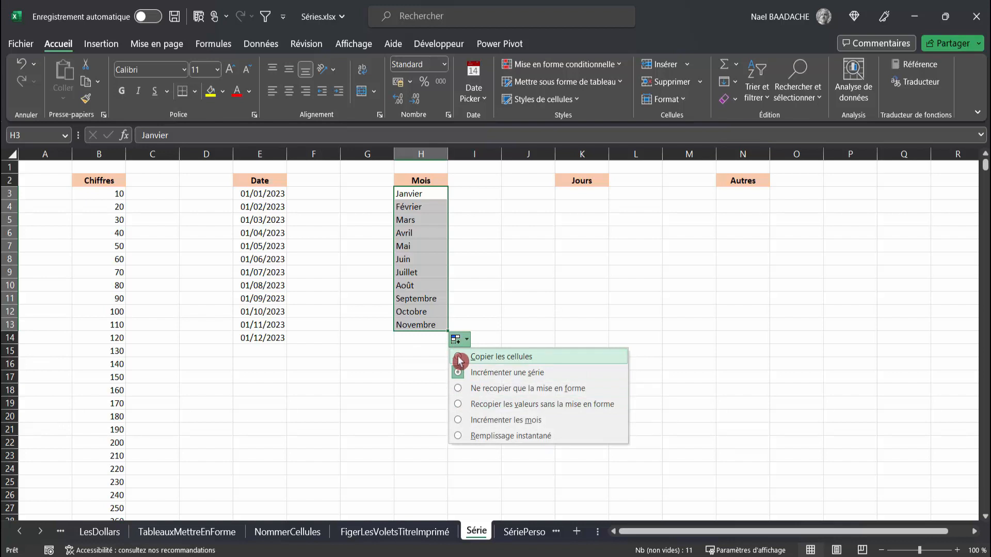
{"action": "left_click", "coordinate": [460, 358]}
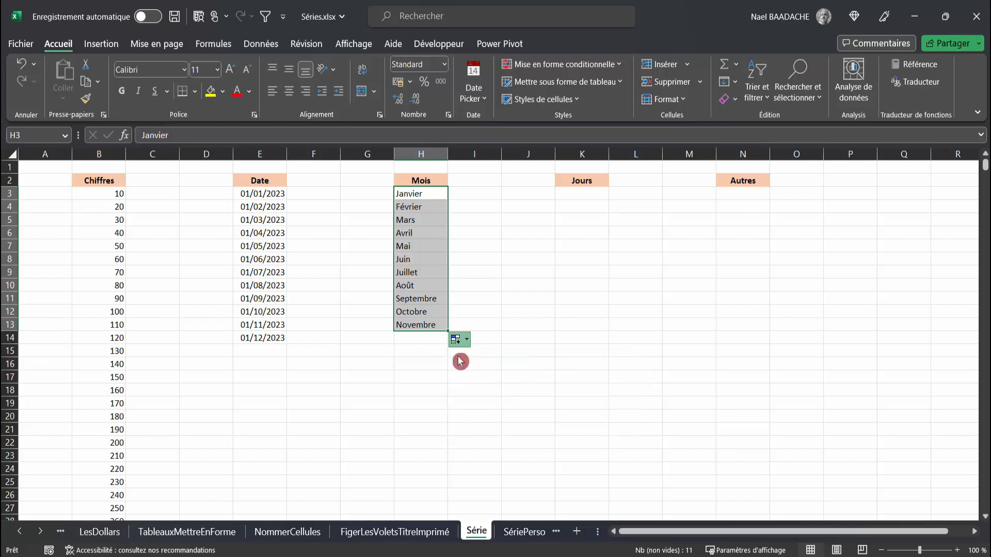
{"action": "left_click", "coordinate": [459, 342]}
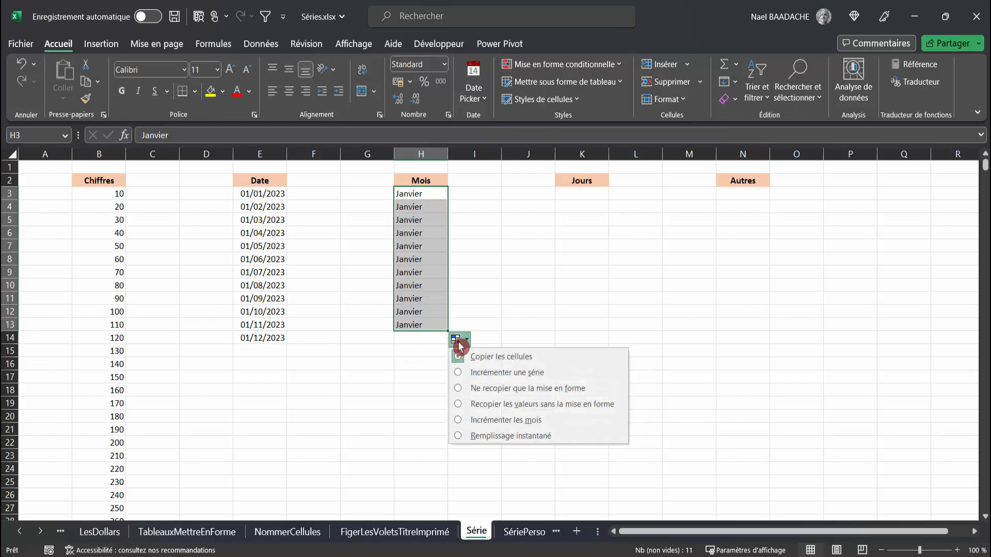
{"action": "left_click", "coordinate": [460, 373]}
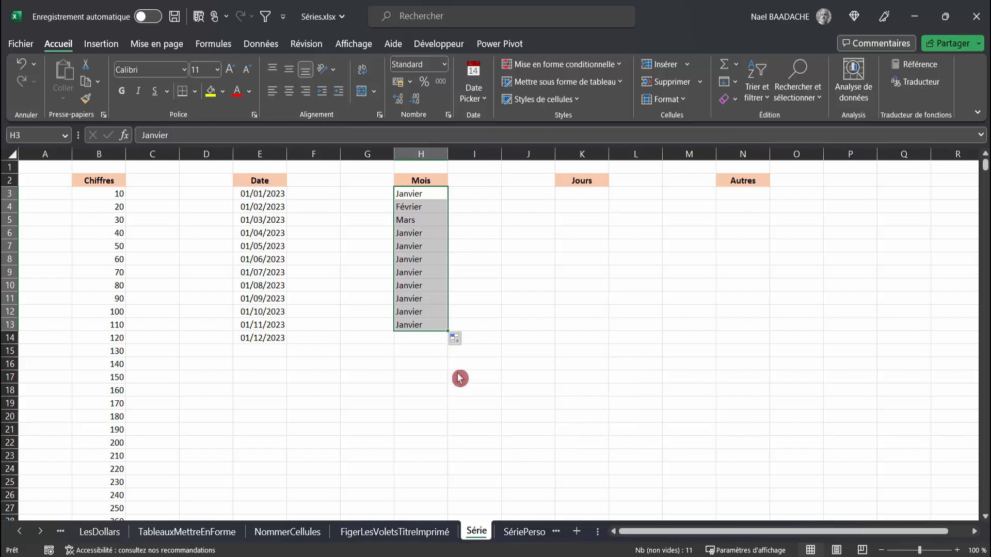
{"action": "left_click", "coordinate": [428, 396]}
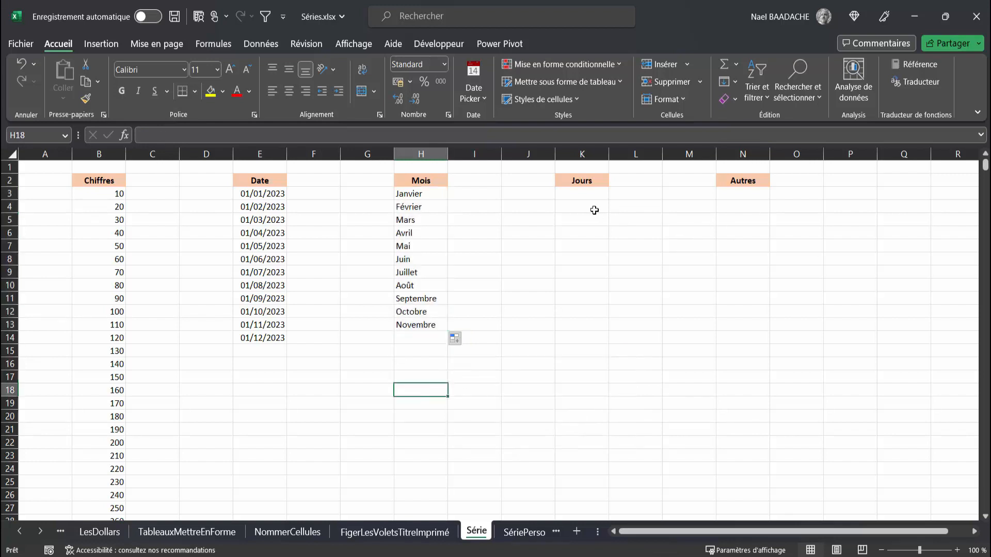
Enter lundi in K3 under Jours and extend it as a weekday series down to K16.
{"action": "left_click", "coordinate": [582, 194]}
{"action": "type", "text": "lun"}
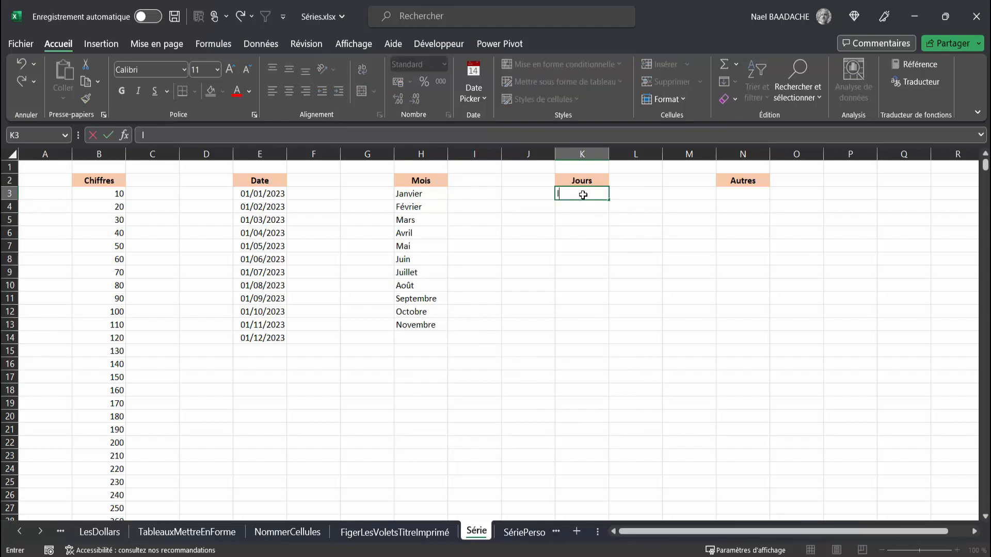
{"action": "key", "text": "Return"}
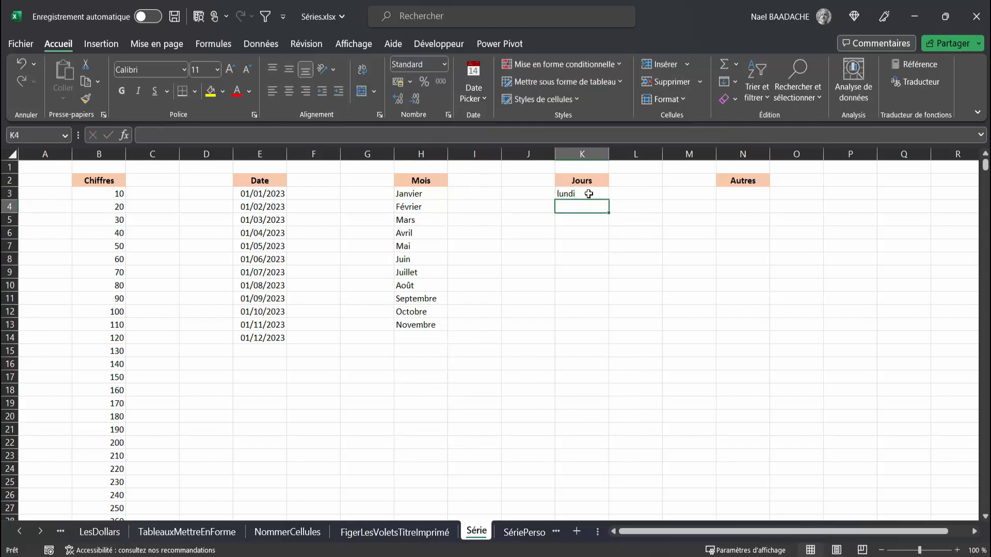
{"action": "left_click", "coordinate": [589, 194]}
{"action": "left_click_drag", "start_coordinate": [609, 200], "coordinate": [607, 369]}
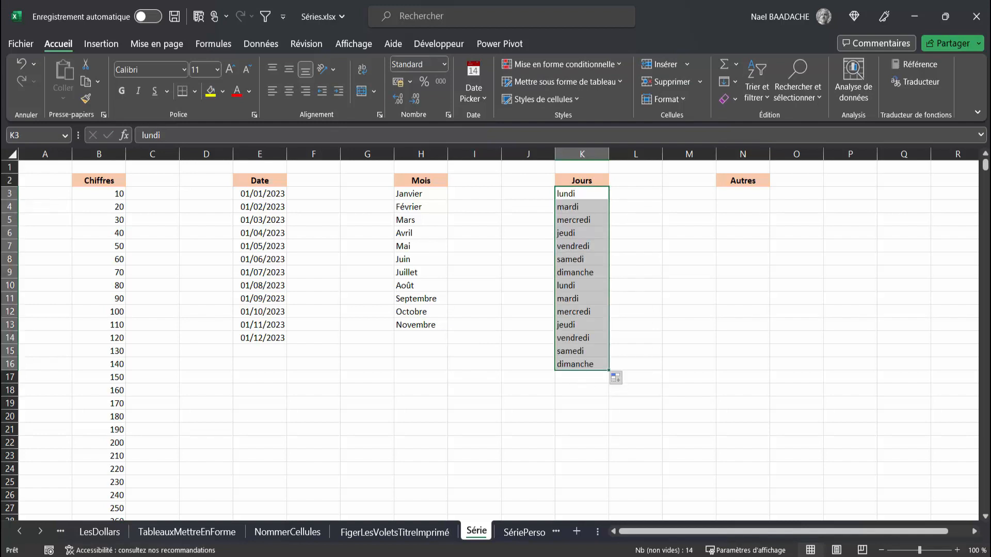
Enter 2023 in L3 and fill it down to L13.
{"action": "left_click", "coordinate": [639, 197]}
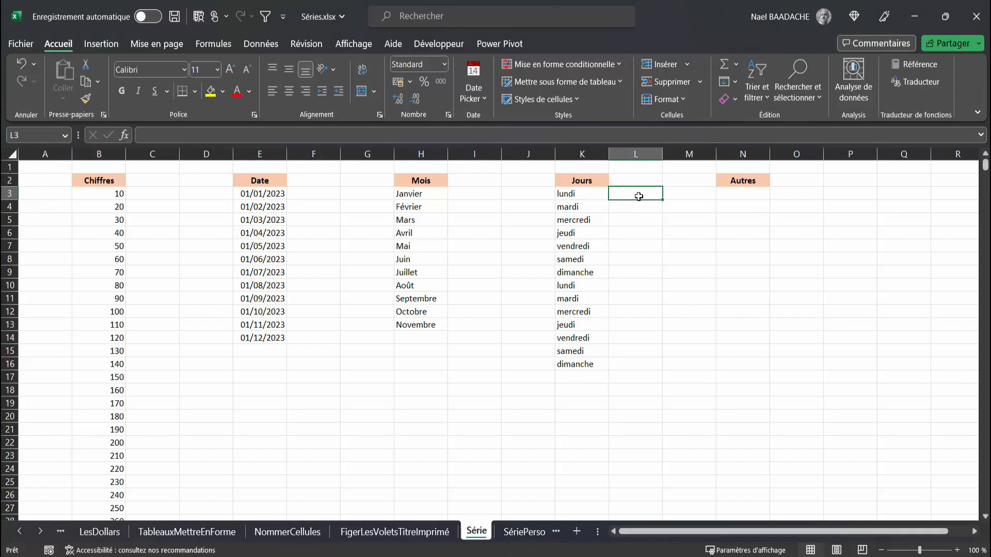
{"action": "type", "text": "2023"}
{"action": "key", "text": "Return"}
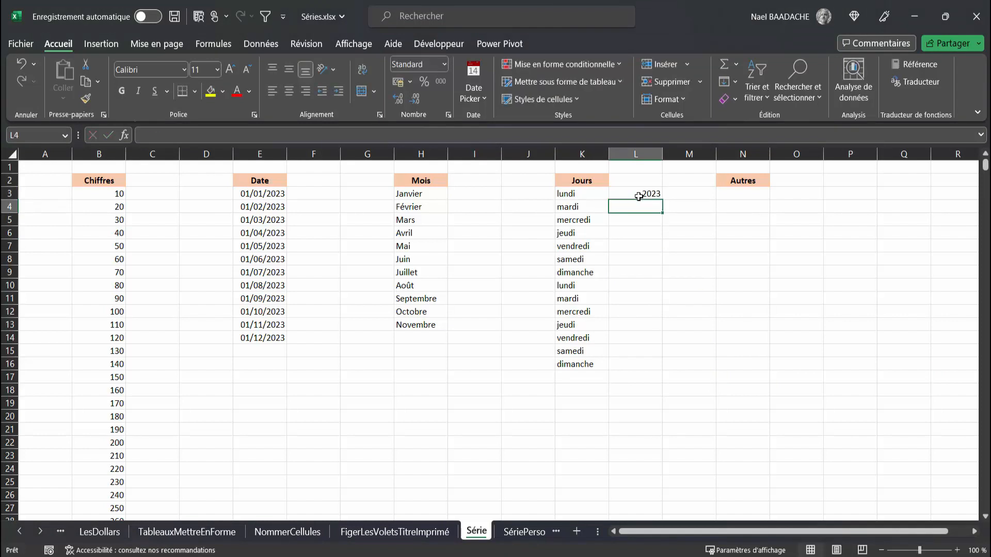
{"action": "left_click", "coordinate": [627, 194]}
{"action": "left_click_drag", "start_coordinate": [664, 200], "coordinate": [663, 328]}
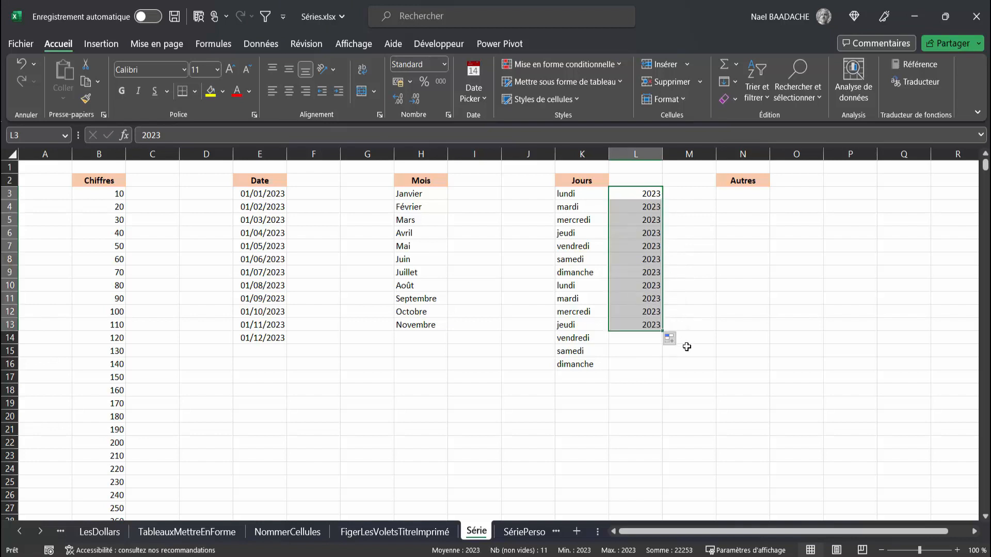
Change the fill of L3:L13 to consecutive years with the Incrémenter une série option.
{"action": "left_click", "coordinate": [672, 341]}
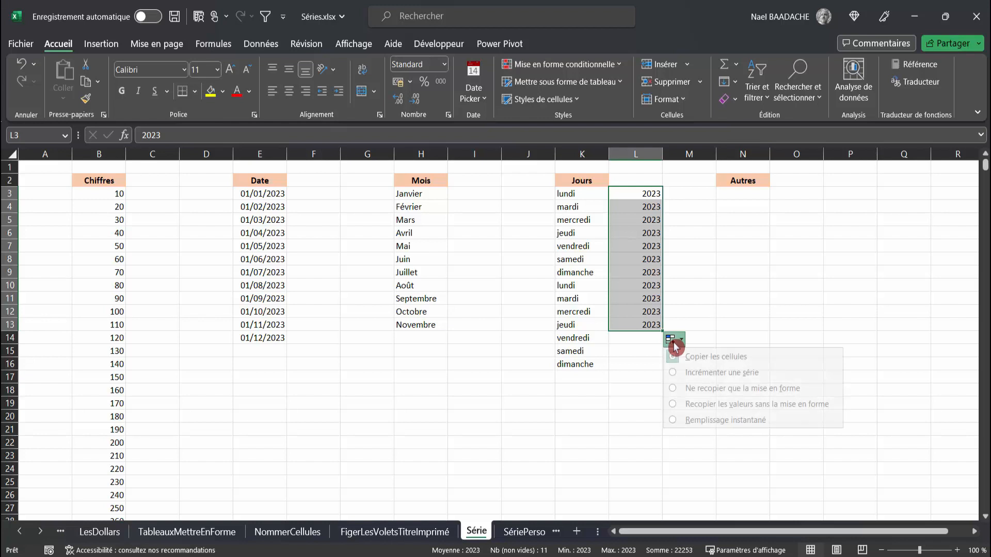
{"action": "left_click", "coordinate": [681, 372]}
{"action": "left_click", "coordinate": [654, 388]}
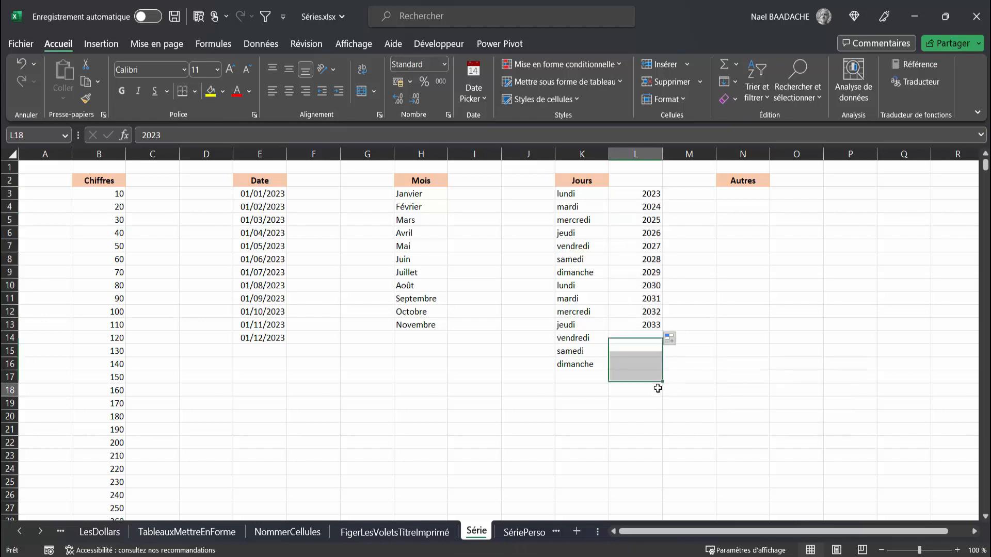
{"action": "left_click", "coordinate": [650, 193]}
{"action": "left_click", "coordinate": [653, 325]}
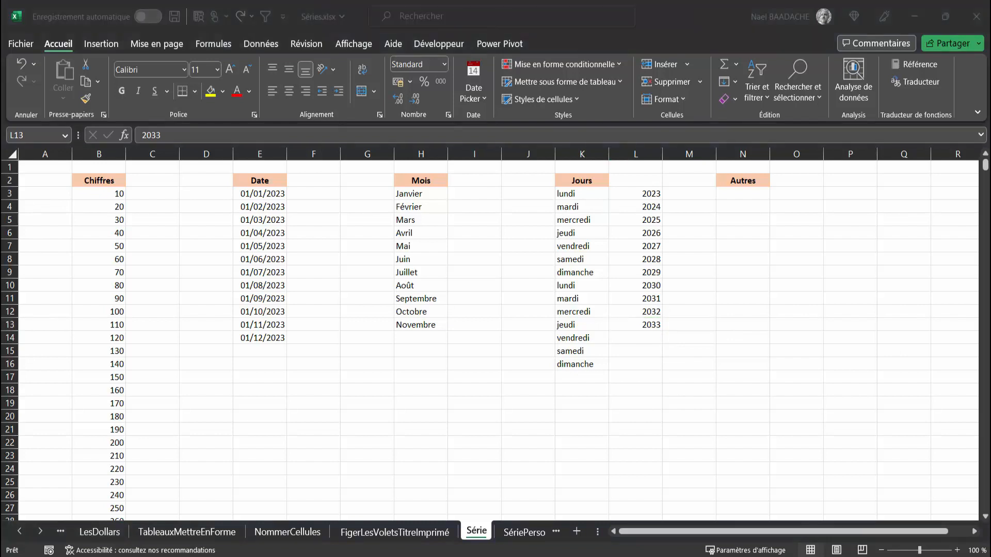
Enter Article1 in N3 under Autres and extend it as a numbered series down to N15.
{"action": "left_click", "coordinate": [745, 193]}
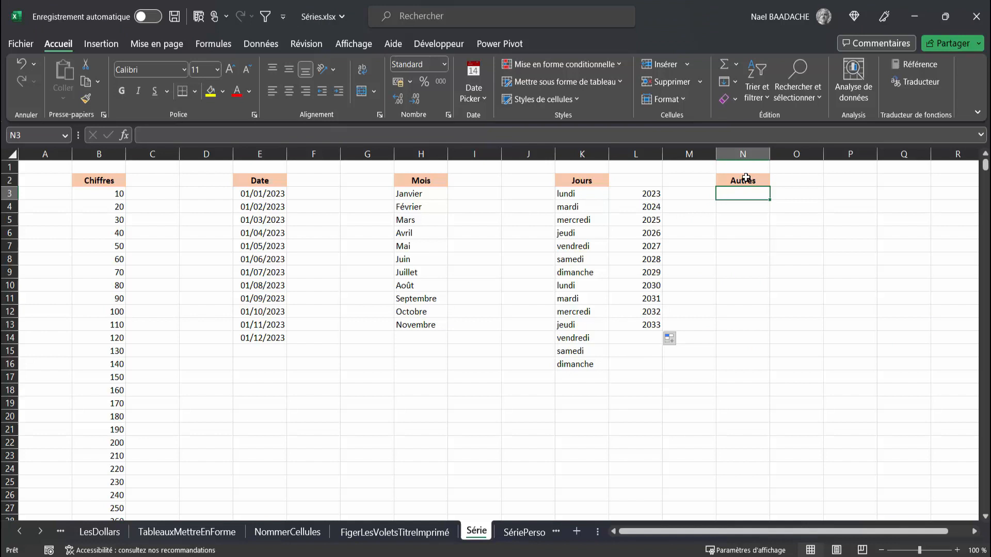
{"action": "type", "text": "Article1"}
{"action": "key", "text": "Return"}
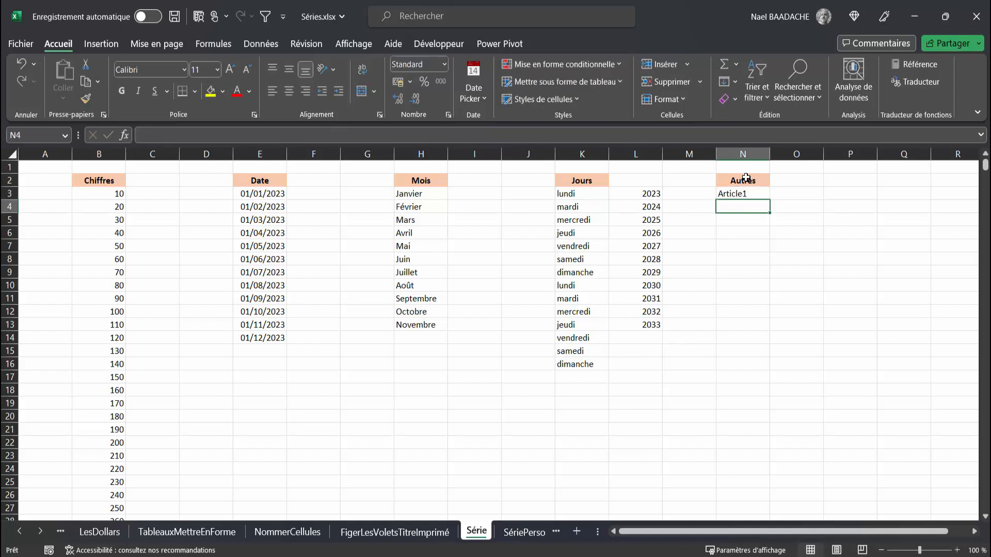
{"action": "left_click", "coordinate": [756, 195]}
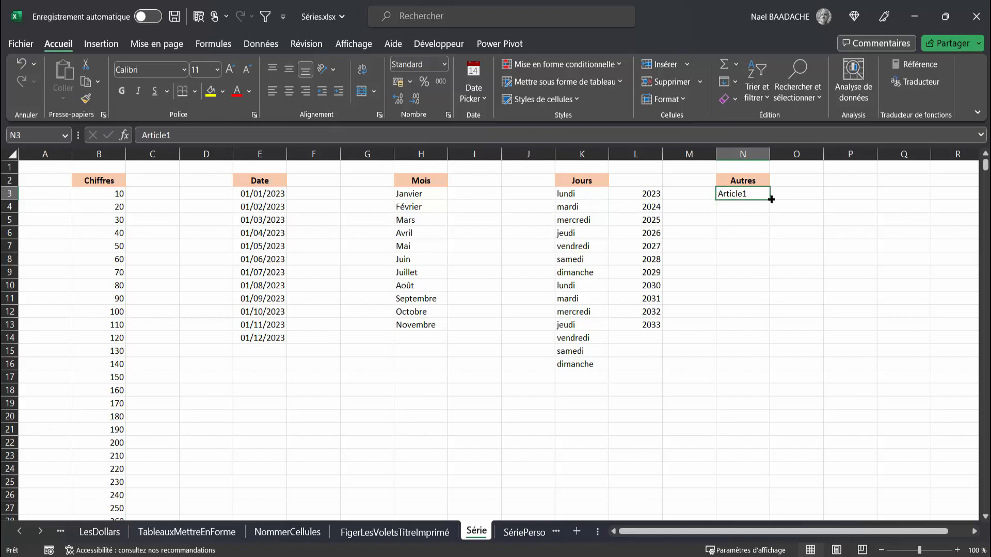
{"action": "left_click_drag", "start_coordinate": [769, 199], "coordinate": [756, 354]}
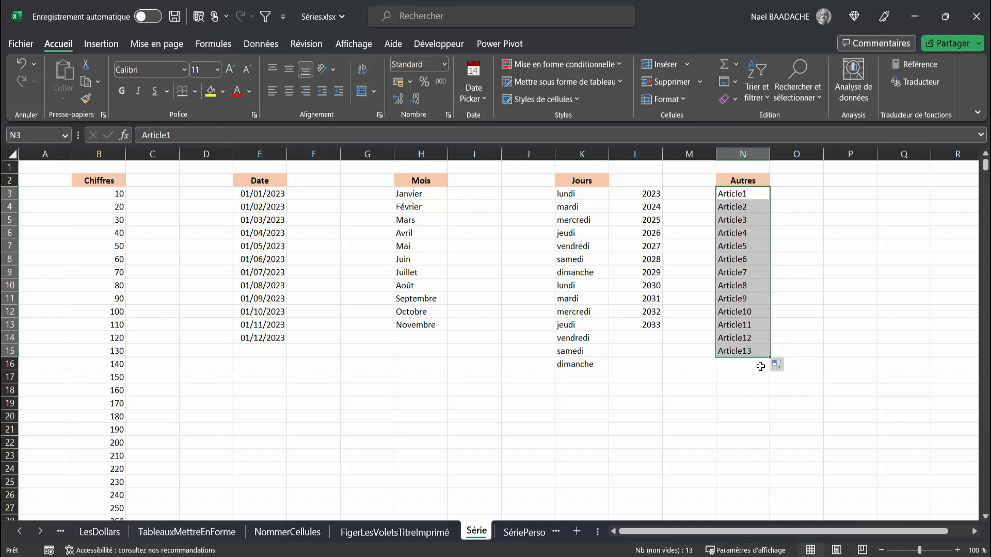
{"action": "left_click", "coordinate": [778, 367]}
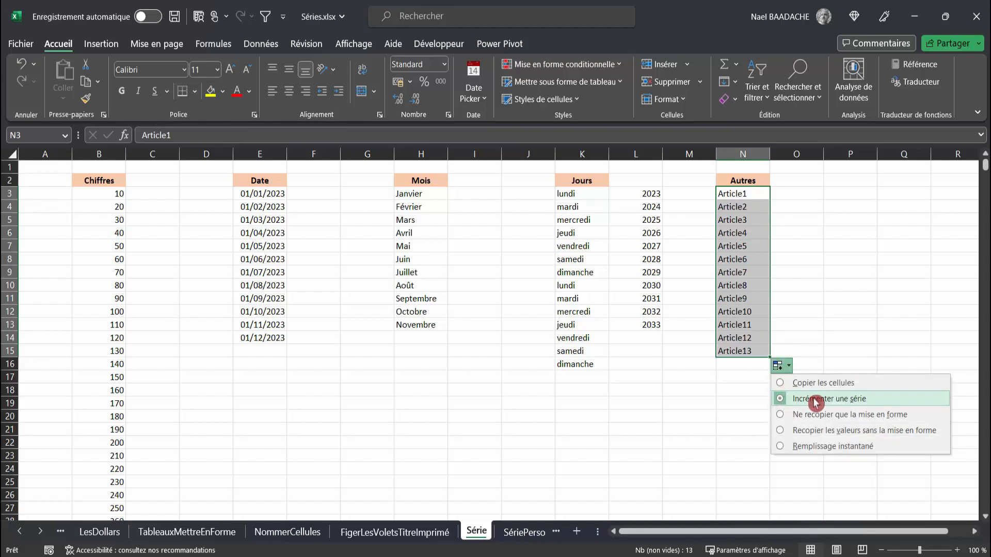
{"action": "left_click", "coordinate": [726, 405]}
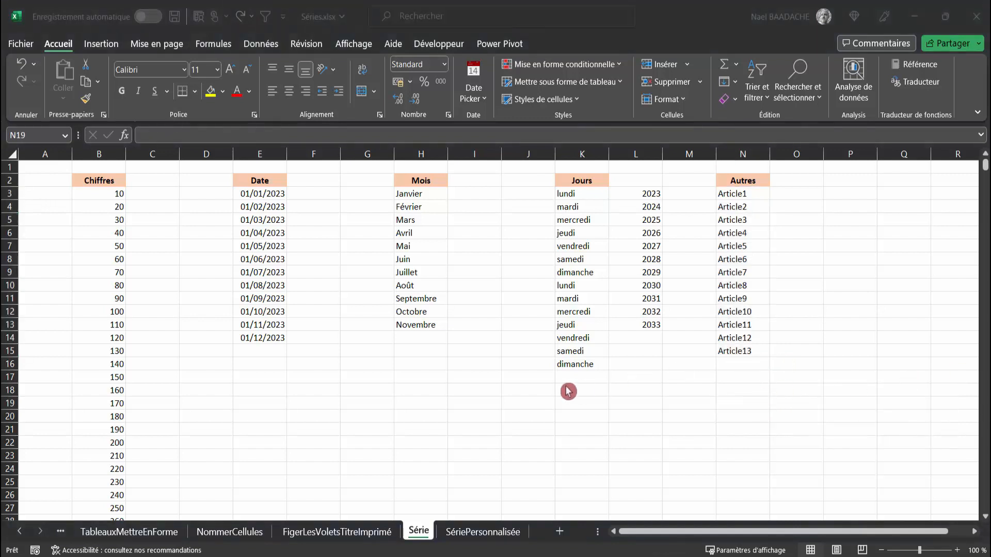
Open the SériePersonnalisée sheet and go through the first names listed in C5:C9.
{"action": "left_click", "coordinate": [548, 408]}
{"action": "left_click", "coordinate": [481, 536]}
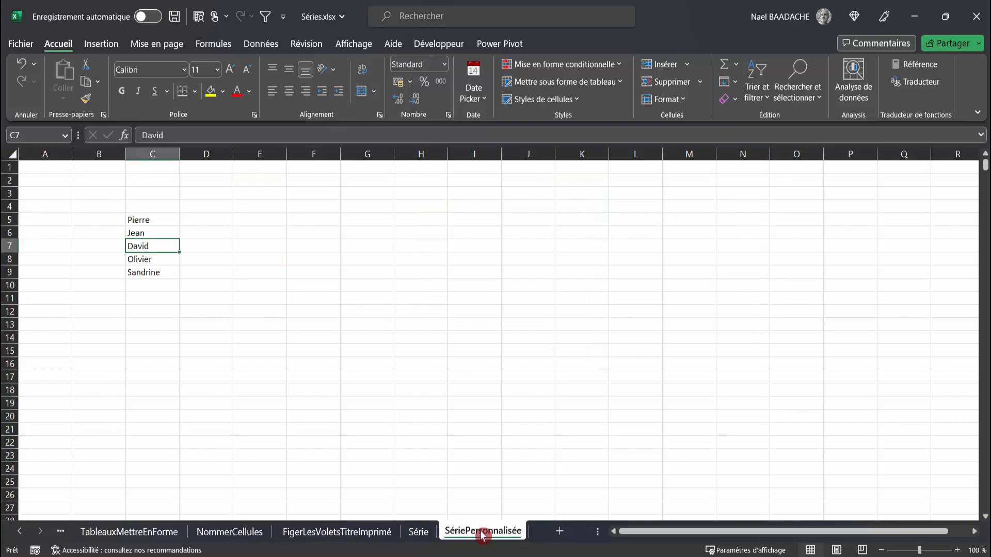
{"action": "left_click", "coordinate": [214, 350]}
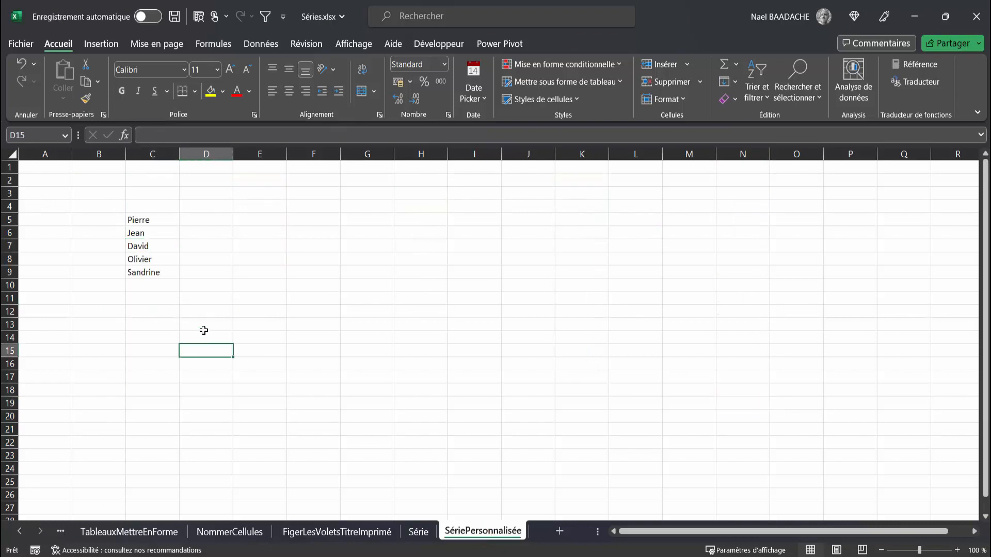
{"action": "left_click", "coordinate": [148, 220]}
{"action": "left_click", "coordinate": [148, 233]}
{"action": "left_click", "coordinate": [145, 246]}
{"action": "left_click", "coordinate": [144, 260]}
{"action": "left_click", "coordinate": [148, 272]}
{"action": "left_click", "coordinate": [215, 221]}
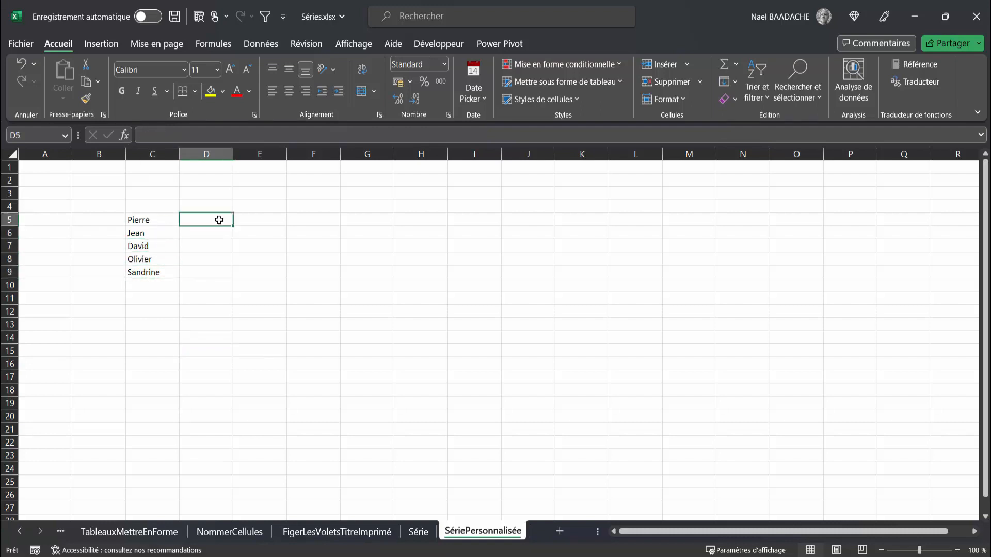
Open the custom lists editor in the General section of the advanced options and move its dialog clear of the names.
{"action": "left_click", "coordinate": [15, 45]}
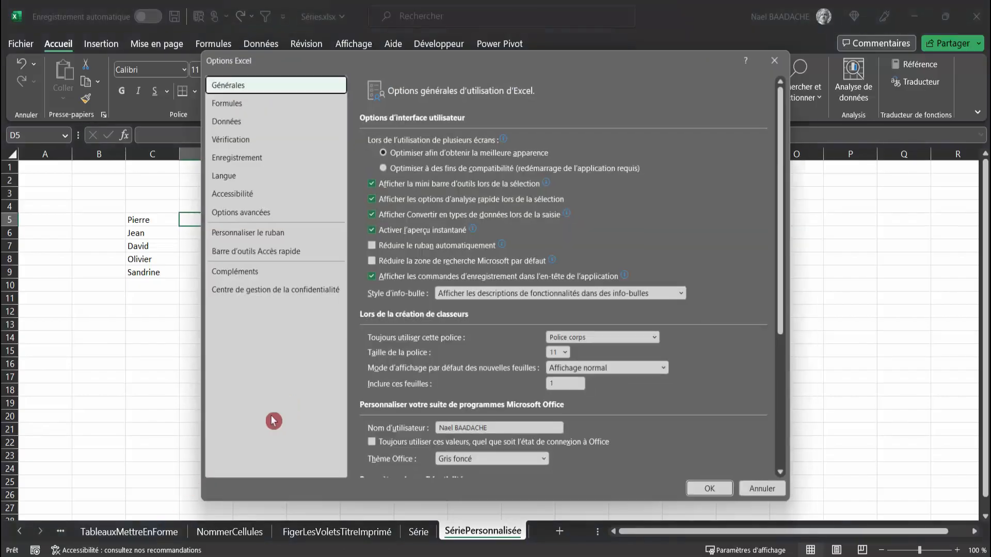
{"action": "left_click", "coordinate": [249, 212]}
{"action": "left_click_drag", "start_coordinate": [788, 157], "coordinate": [779, 443]}
{"action": "left_click", "coordinate": [669, 408]}
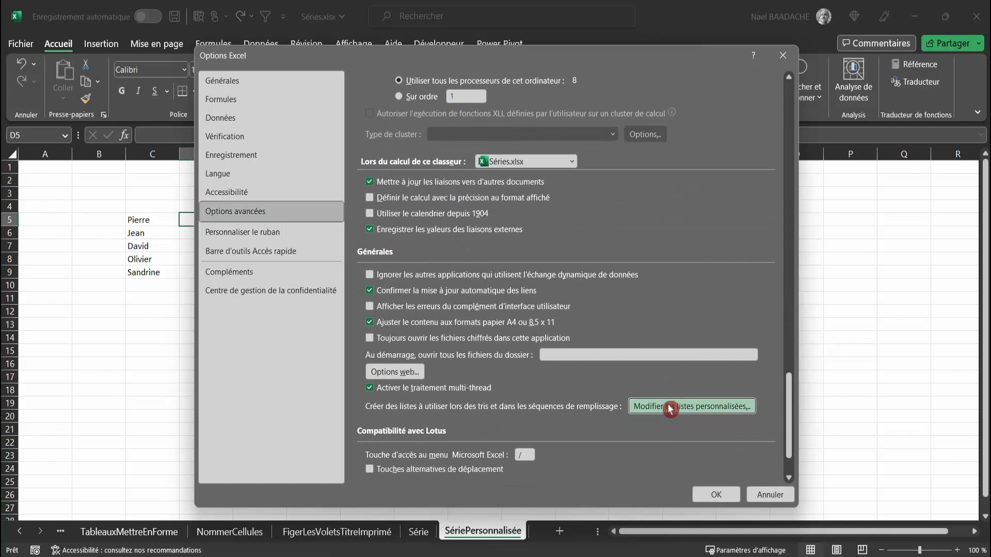
{"action": "left_click_drag", "start_coordinate": [719, 112], "coordinate": [634, 135]}
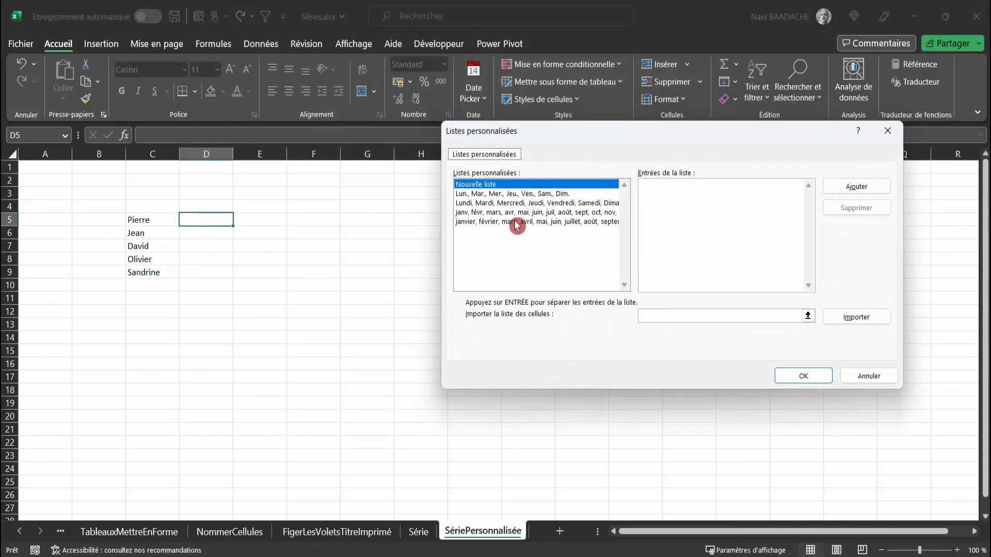
Add a custom list with the five first names in the order of C5:C9, one per line, and accept the options.
{"action": "left_click", "coordinate": [654, 187]}
{"action": "type", "text": "Pierre"}
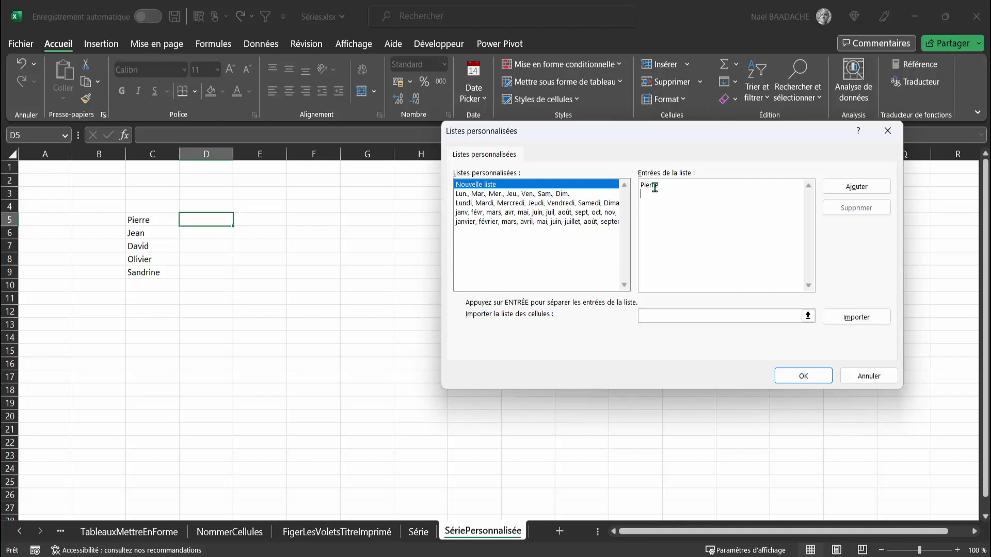
{"action": "type", "text": " Jean "}
{"action": "type", "text": "Dav"}
{"action": "type", "text": "id Oliver "}
{"action": "type", "text": "Sandrine"}
{"action": "left_click", "coordinate": [858, 188]}
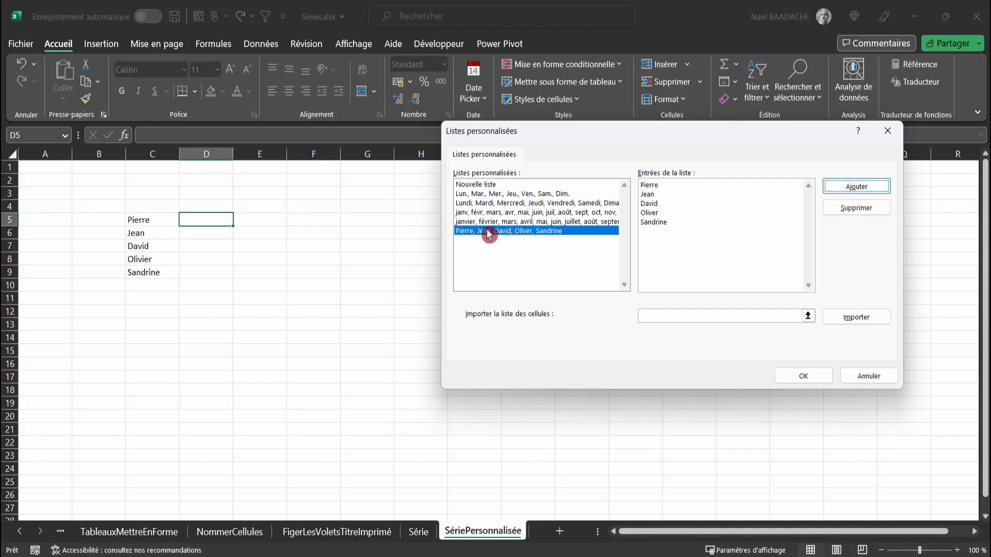
{"action": "left_click", "coordinate": [804, 378]}
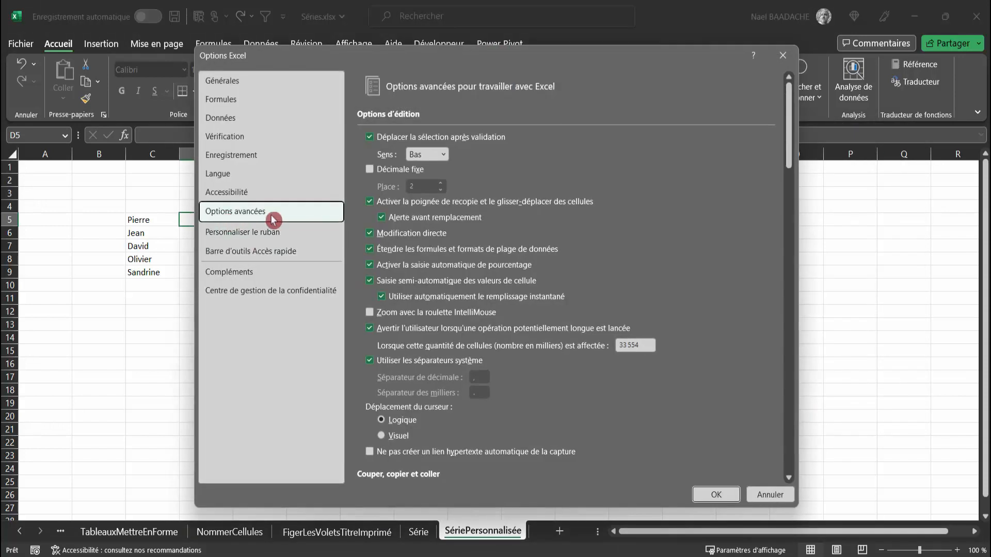
{"action": "left_click", "coordinate": [717, 495]}
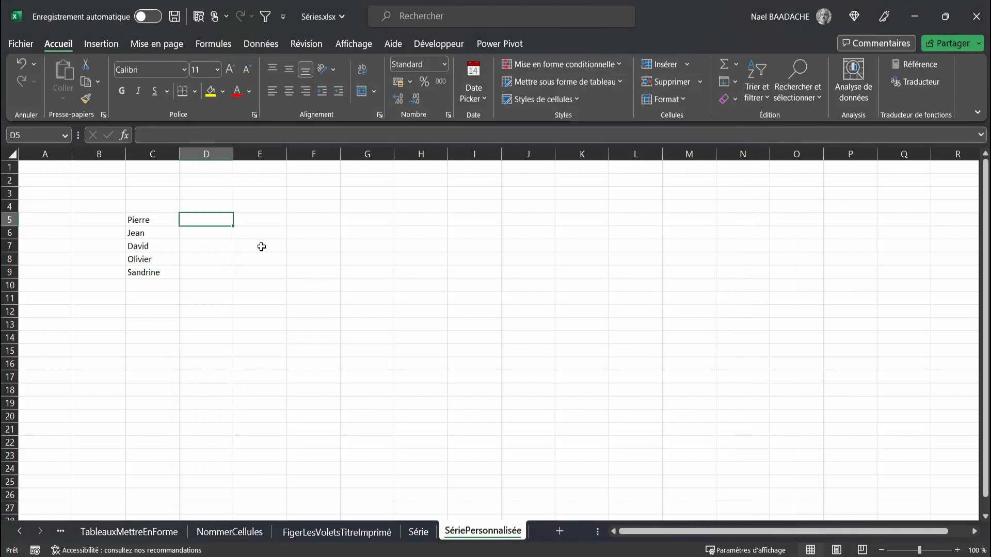
Enter the custom list's first entry in D5 and fill the series down to D9, extending it to D17.
{"action": "type", "text": "Pierre"}
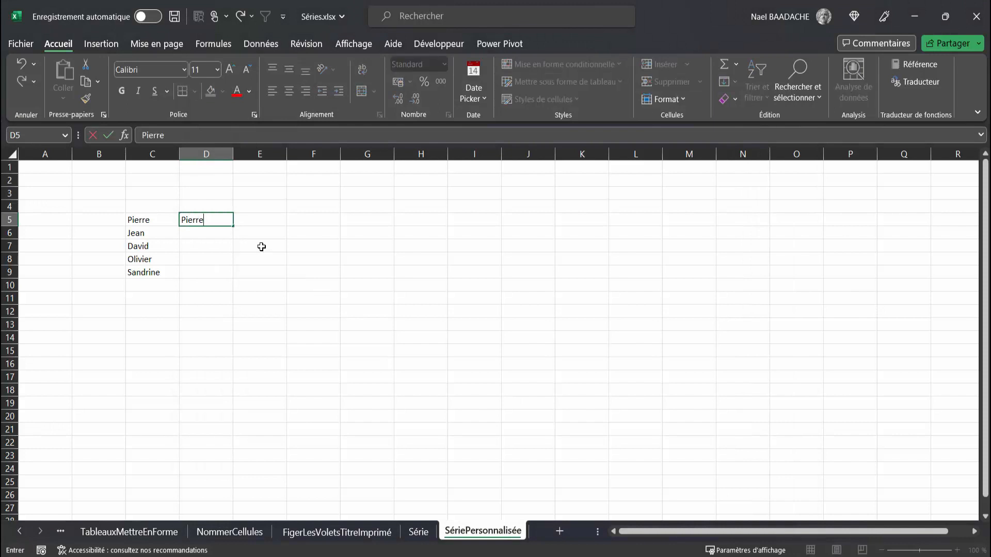
{"action": "key", "text": "Return"}
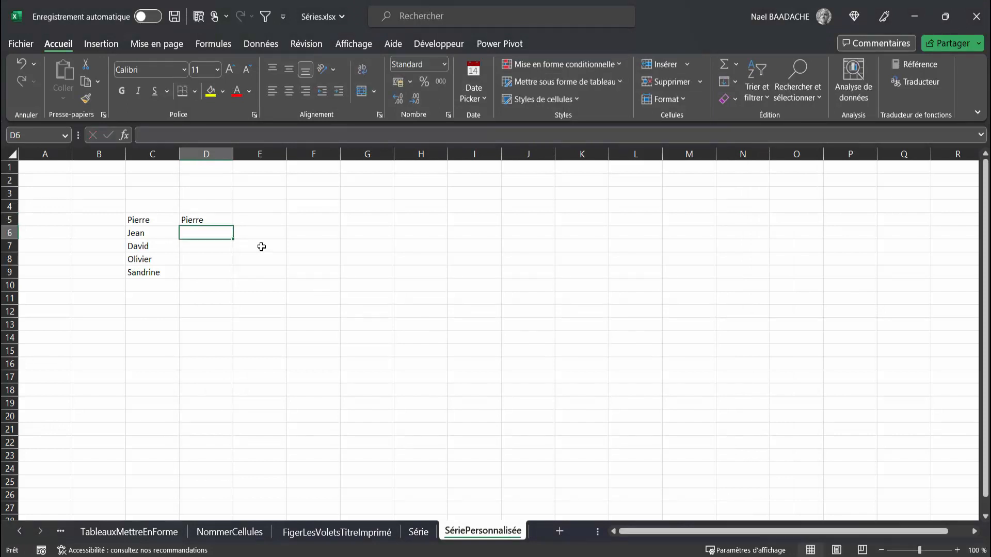
{"action": "left_click", "coordinate": [213, 219]}
{"action": "left_click_drag", "start_coordinate": [234, 225], "coordinate": [226, 282]}
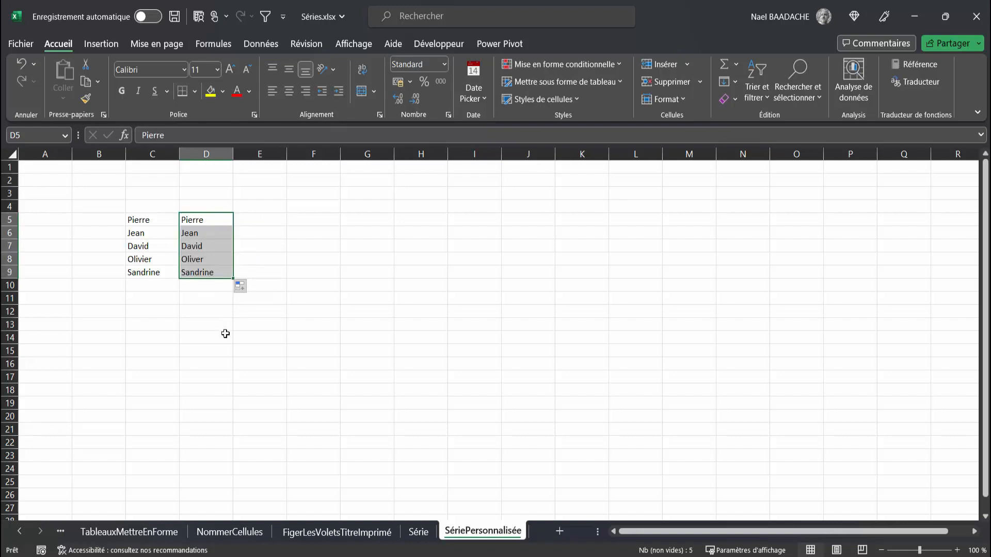
{"action": "left_click_drag", "start_coordinate": [233, 282], "coordinate": [231, 376]}
{"action": "left_click", "coordinate": [408, 375]}
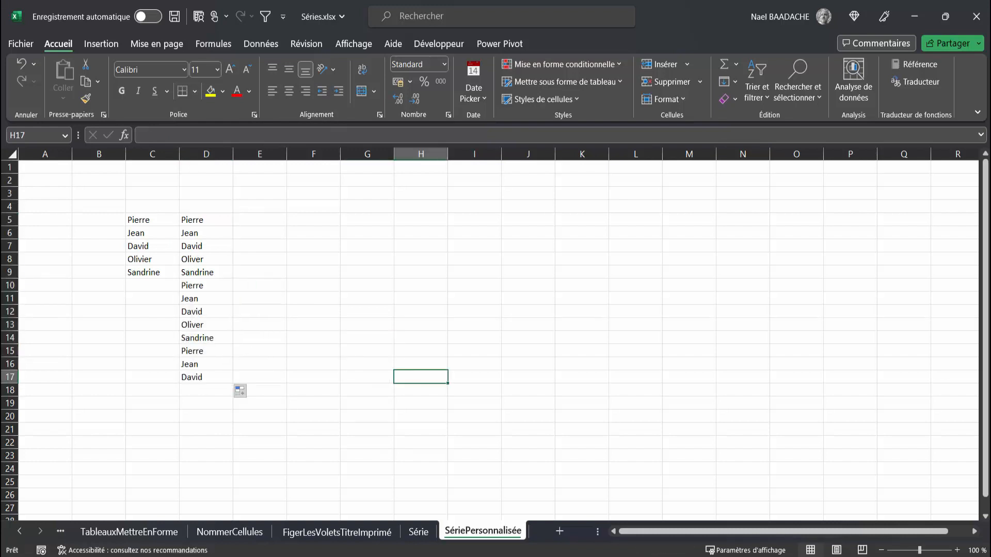
{"action": "left_click", "coordinate": [382, 269]}
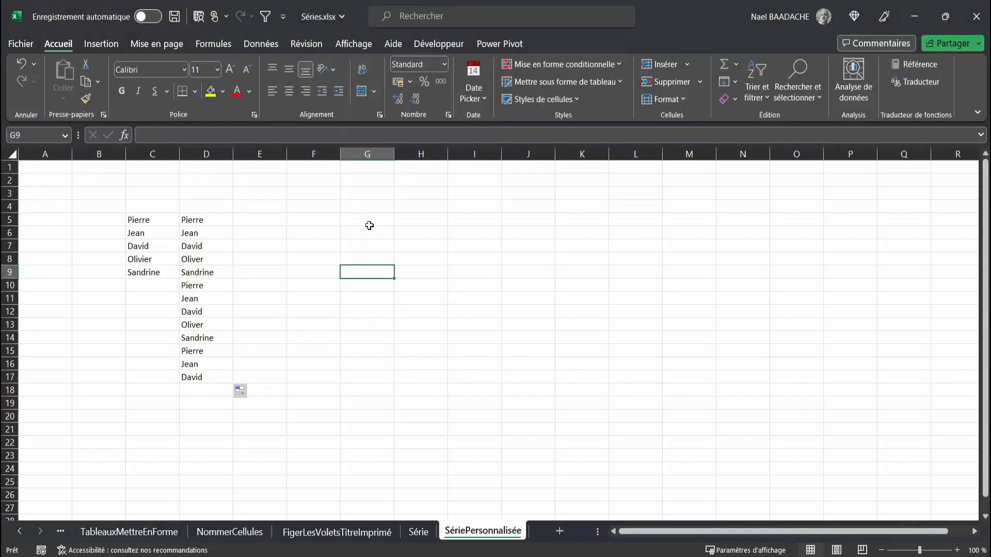